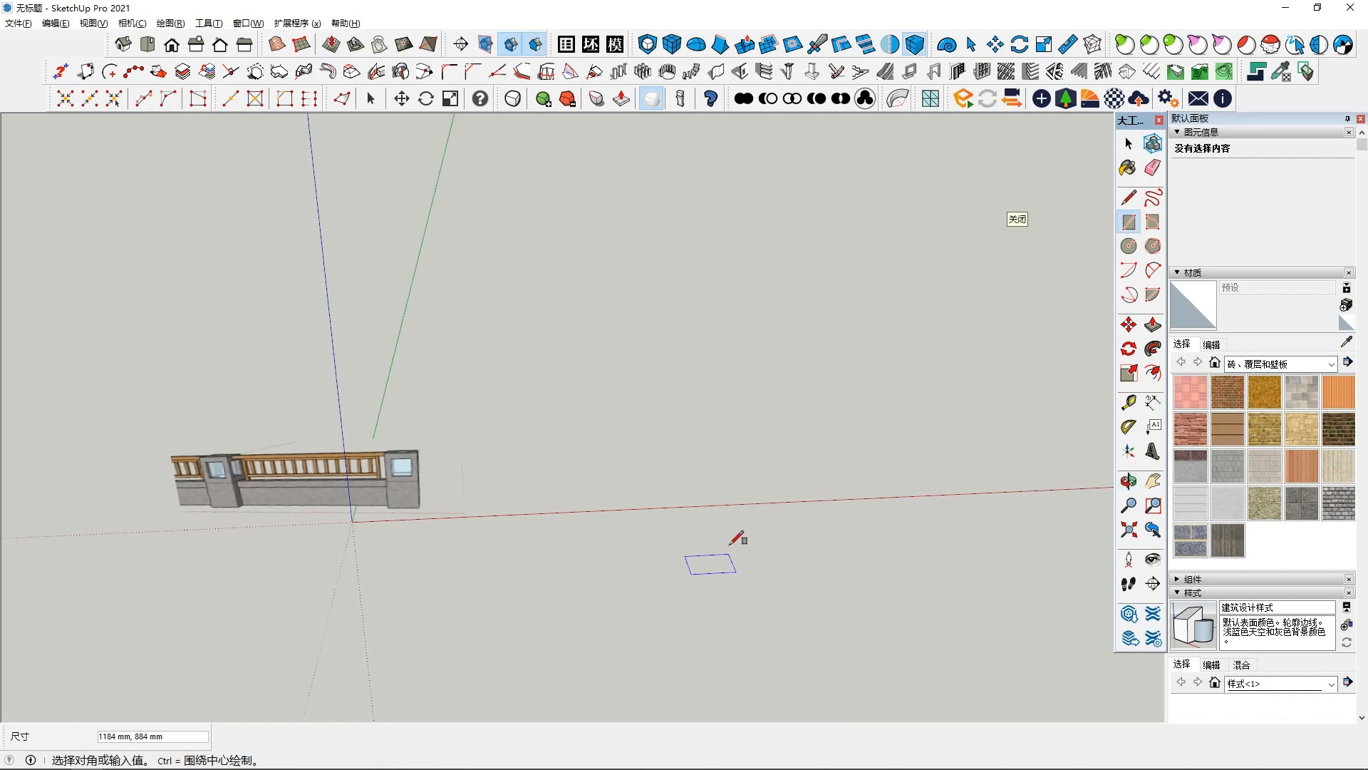
# - Draw a rectangle about 990 × 1110 mm on the ground beside the wall model
pyautogui.moveTo(651, 517); pyautogui.dragTo(687, 560, button='middle')
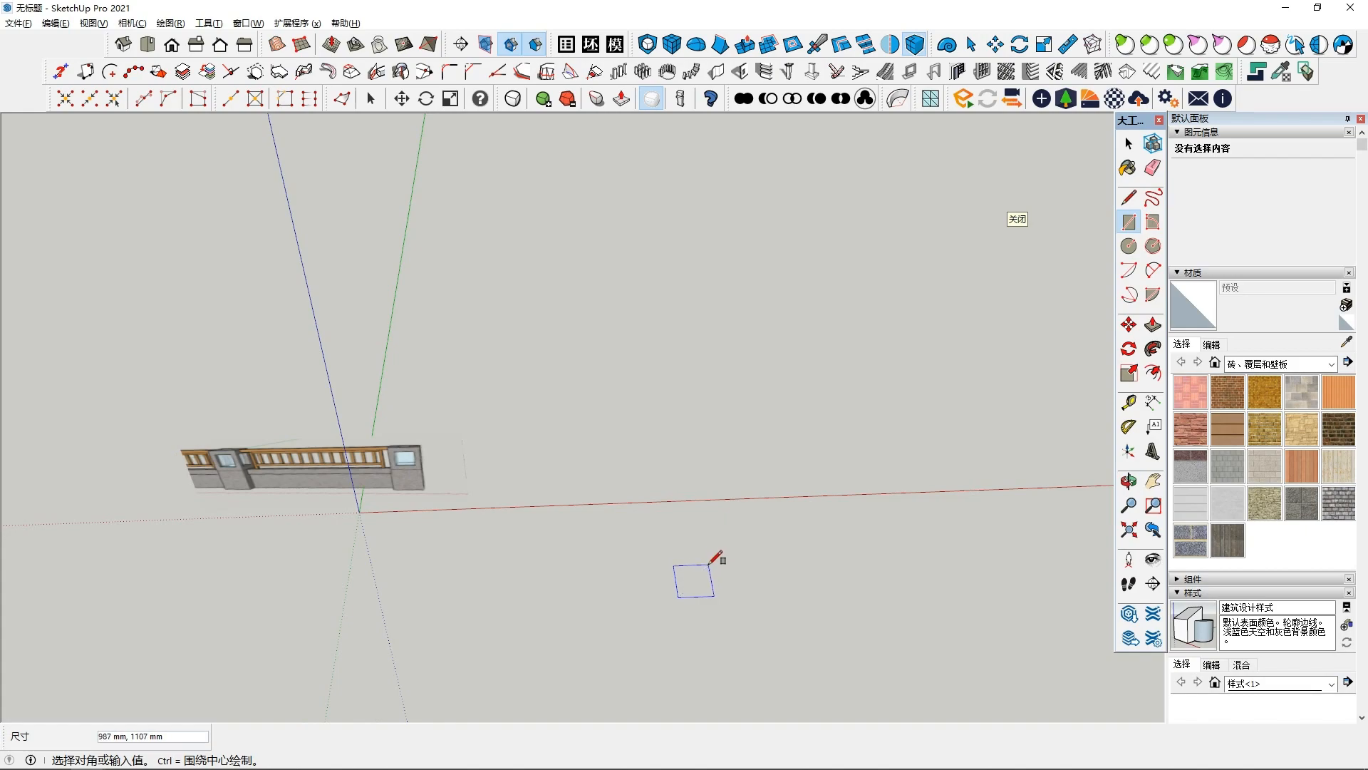
pyautogui.click(710, 564)
pyautogui.press('space')
pyautogui.click(696, 583)
pyautogui.moveTo(696, 585); pyautogui.dragTo(800, 392, button='middle')
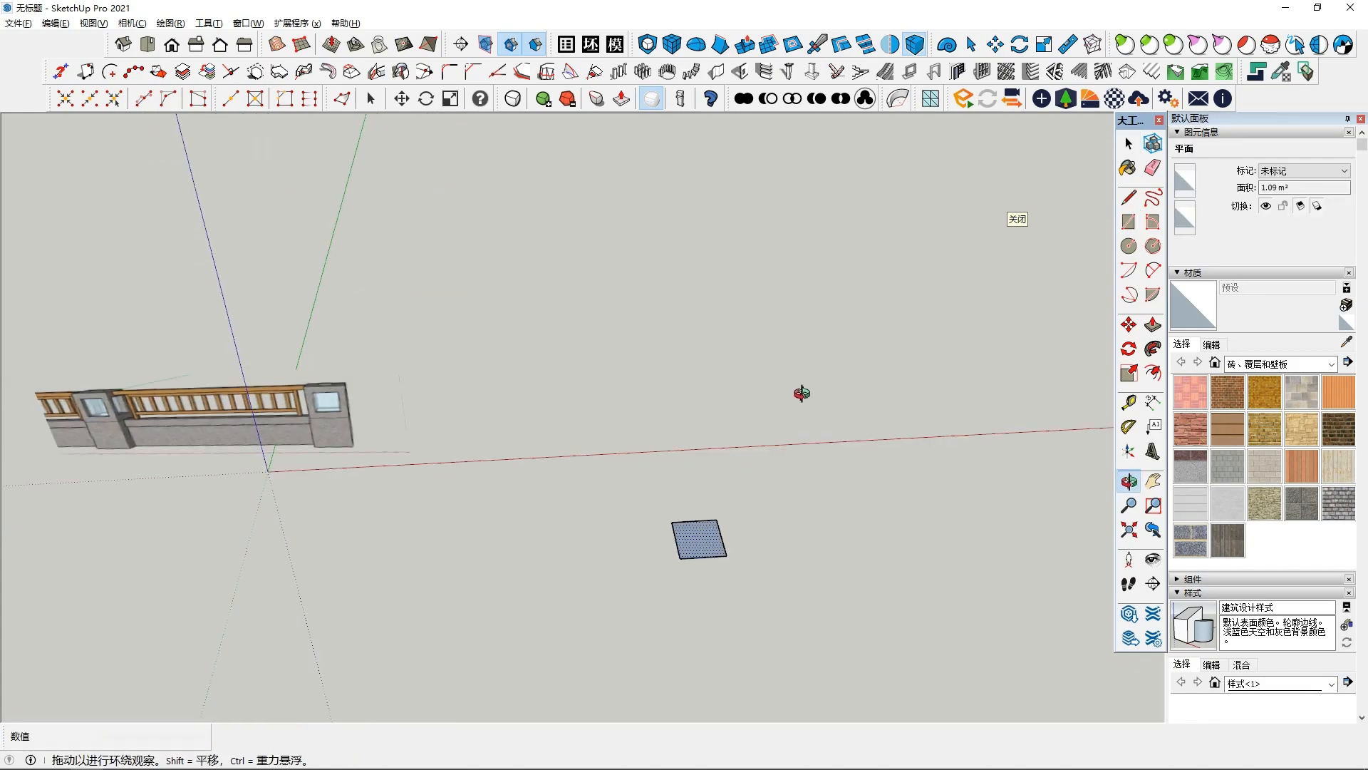
# - Push/pull the rectangle upward about 1095 mm into a box
pyautogui.click(1153, 325)
pyautogui.moveTo(699, 568); pyautogui.dragTo(705, 529, button='middle')
pyautogui.moveTo(706, 529); pyautogui.dragTo(704, 492)
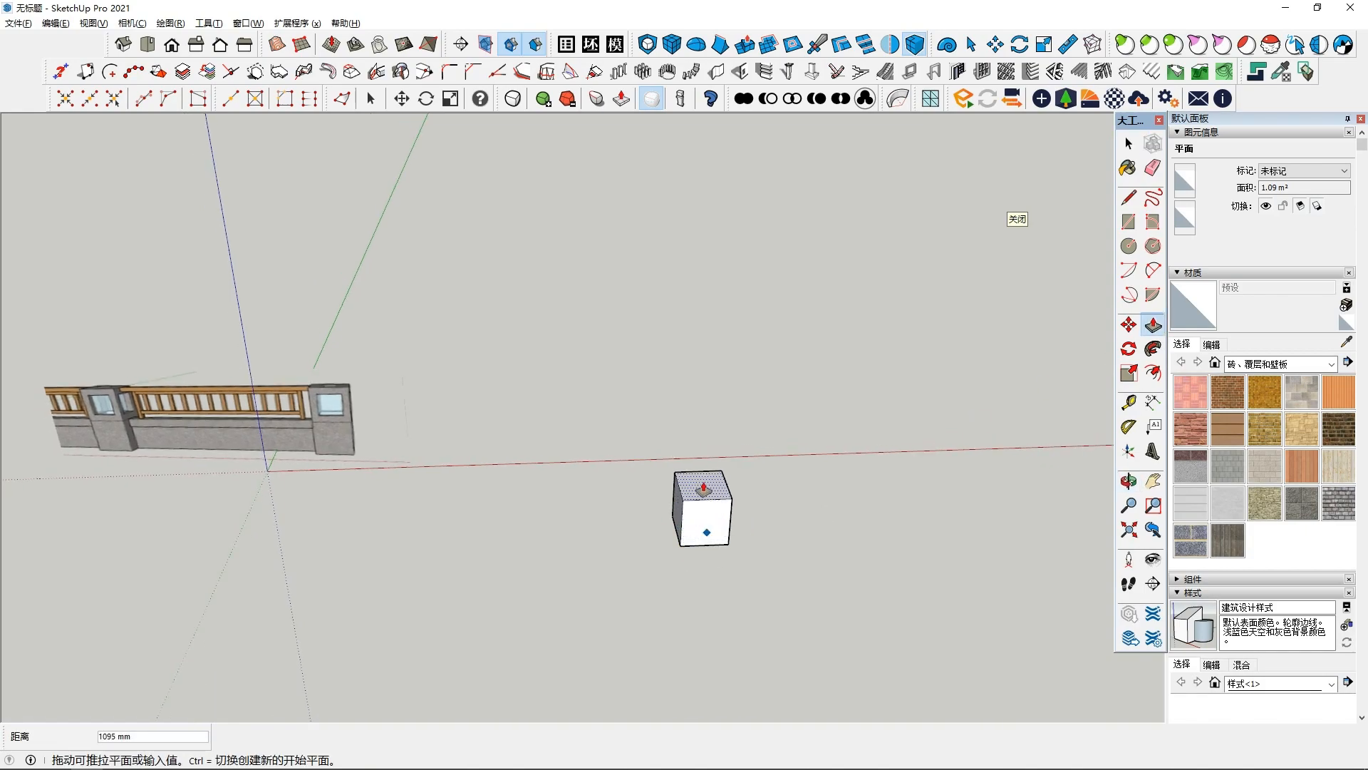
pyautogui.moveTo(705, 475)
pyautogui.mouseDown(button='middle')
pyautogui.moveTo(709, 422)
pyautogui.moveTo(698, 473)
pyautogui.mouseUp(button='middle')
pyautogui.click(711, 480)
pyautogui.press('space')
# - Push/pull the box's top face further up to make the box taller
pyautogui.click(1152, 325)
pyautogui.moveTo(704, 478); pyautogui.dragTo(709, 448)
pyautogui.press('space')
pyautogui.moveTo(709, 449)
pyautogui.mouseDown(button='middle')
pyautogui.moveTo(672, 485)
pyautogui.moveTo(692, 460)
pyautogui.mouseUp(button='middle')
# - Offset the upper side face of the box inward to outline a window
pyautogui.click(1153, 374)
pyautogui.click(706, 441)
pyautogui.click(709, 460)
# - Mirror the selected window outline across the box's symmetry plane
pyautogui.moveTo(704, 464); pyautogui.dragTo(1022, 354, button='middle')
pyautogui.click(1128, 348)
pyautogui.moveTo(904, 357); pyautogui.dragTo(915, 149, button='middle')
pyautogui.click(891, 47)
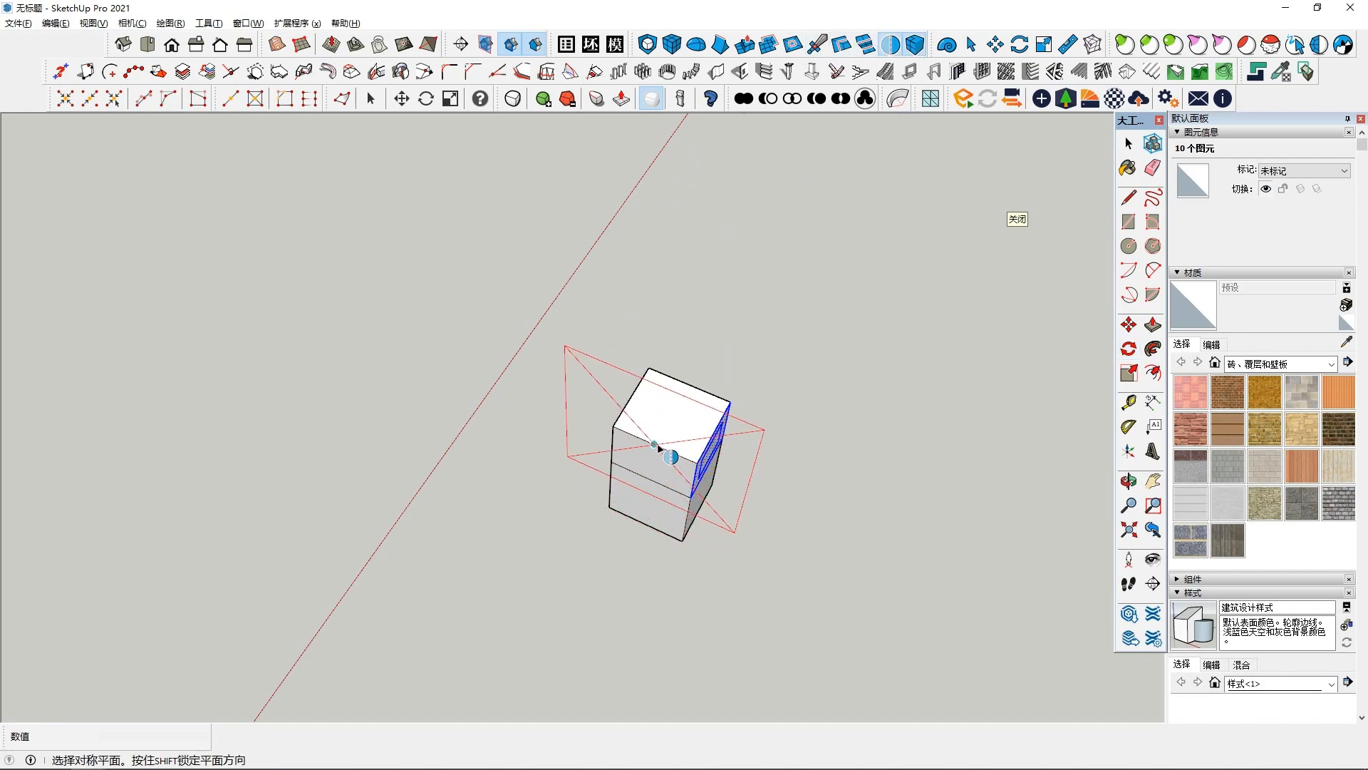
pyautogui.click(654, 456)
pyautogui.moveTo(657, 459); pyautogui.dragTo(634, 444, button='middle')
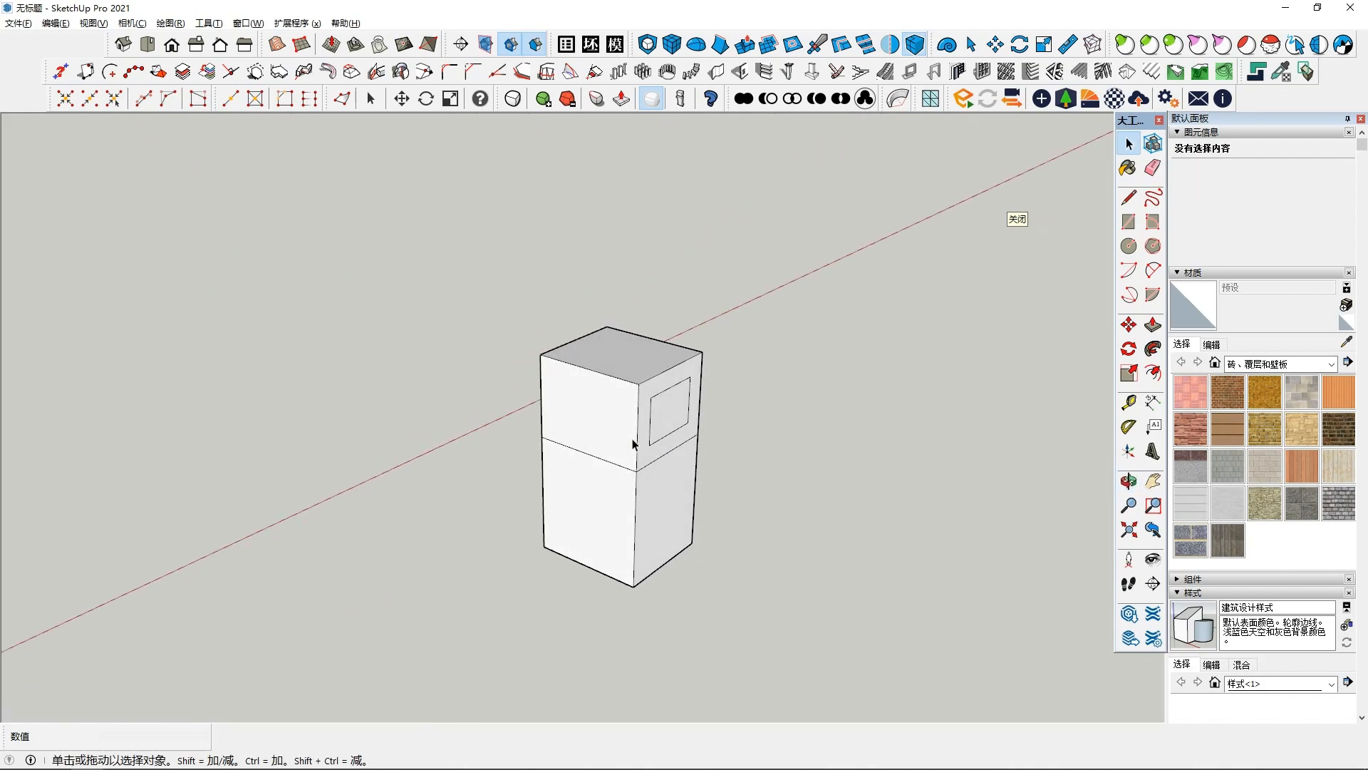
# - Push/pull the window face inward to recess it into the box
pyautogui.scroll(1, 681, 417)
pyautogui.click(1153, 325)
pyautogui.click(663, 409)
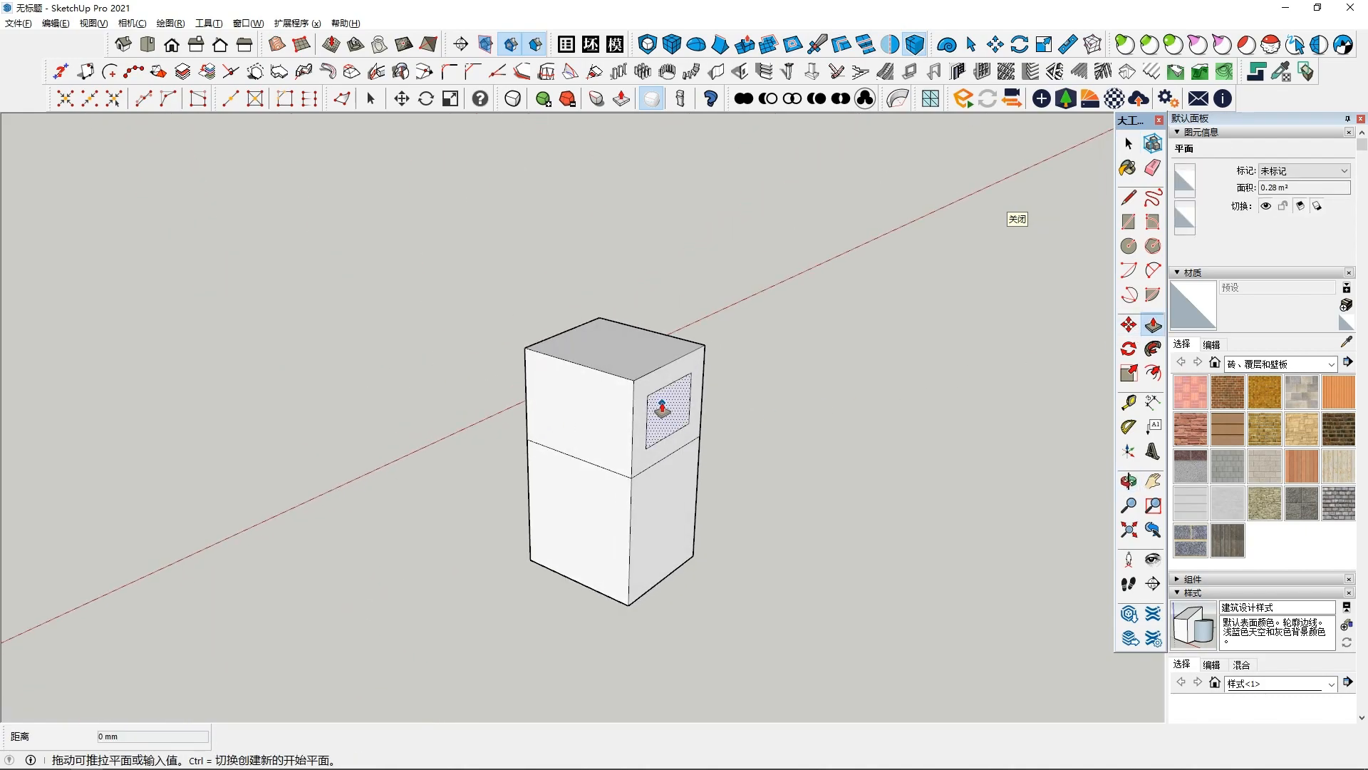
pyautogui.moveTo(663, 409); pyautogui.dragTo(335, 470, button='middle')
pyautogui.press('space')
# - Open the 坯子插件库 2022 plugin library panel
pyautogui.click(281, 555)
pyautogui.moveTo(281, 554); pyautogui.dragTo(388, 363, button='middle')
pyautogui.scroll(-1, 387, 428)
pyautogui.moveTo(387, 427); pyautogui.dragTo(410, 427, button='middle')
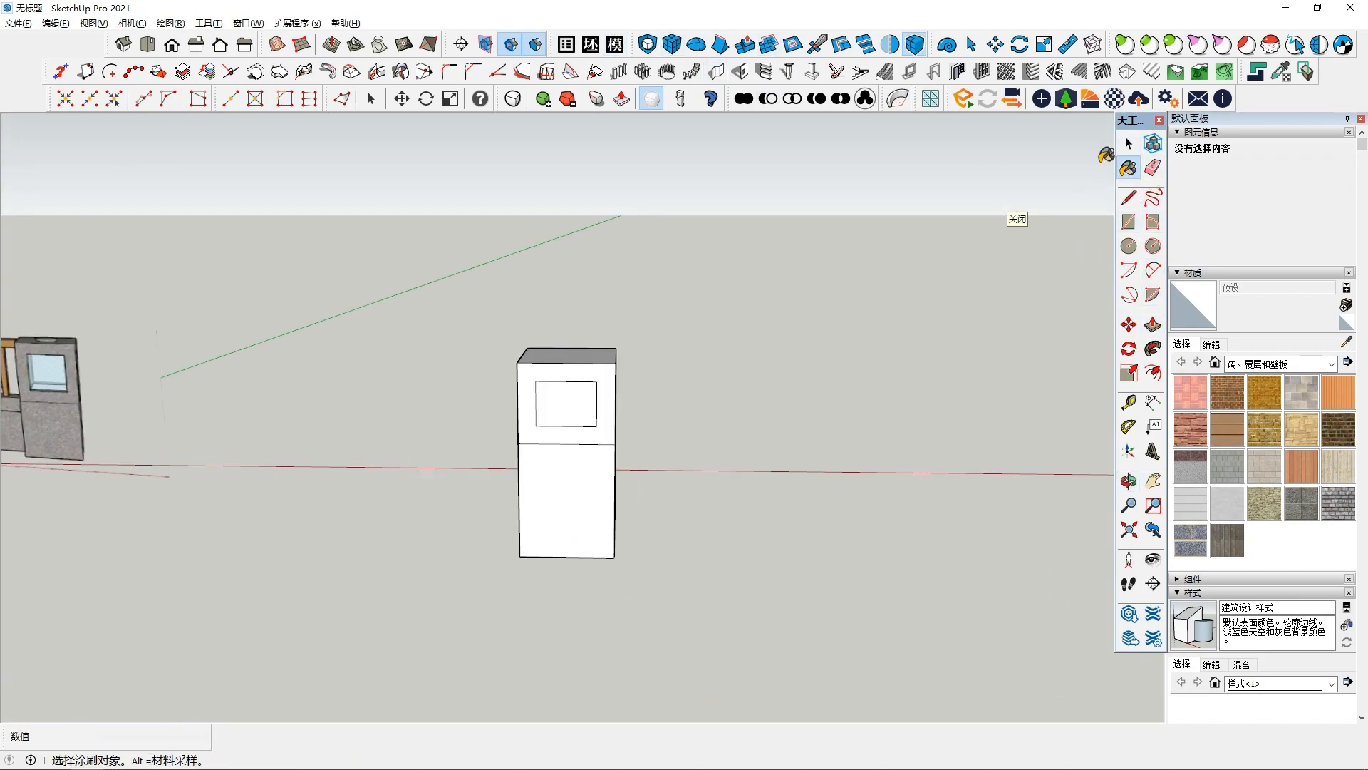
pyautogui.scroll(-1, 941, 370)
pyautogui.moveTo(852, 384); pyautogui.dragTo(847, 329, button='middle')
pyautogui.press('space')
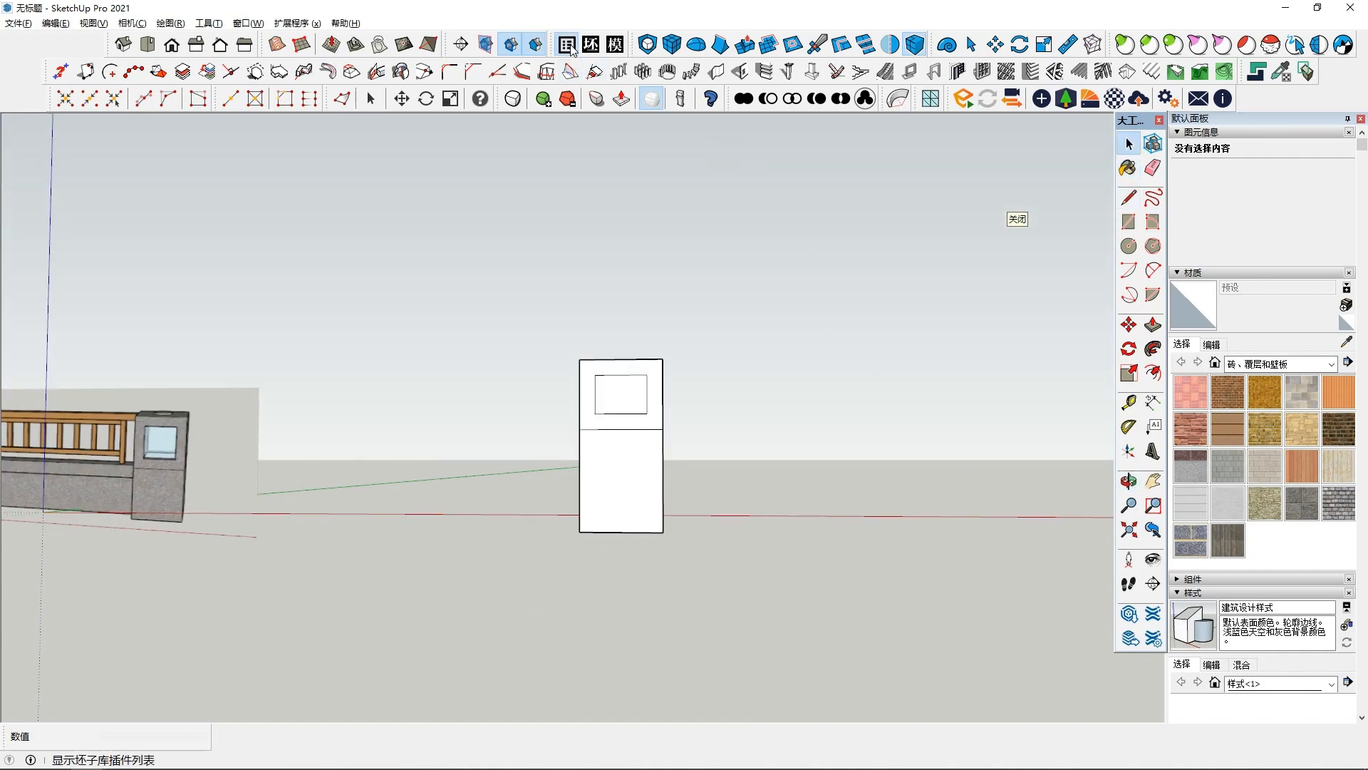
pyautogui.click(568, 47)
pyautogui.scroll(-1, 846, 371)
pyautogui.click(1016, 180)
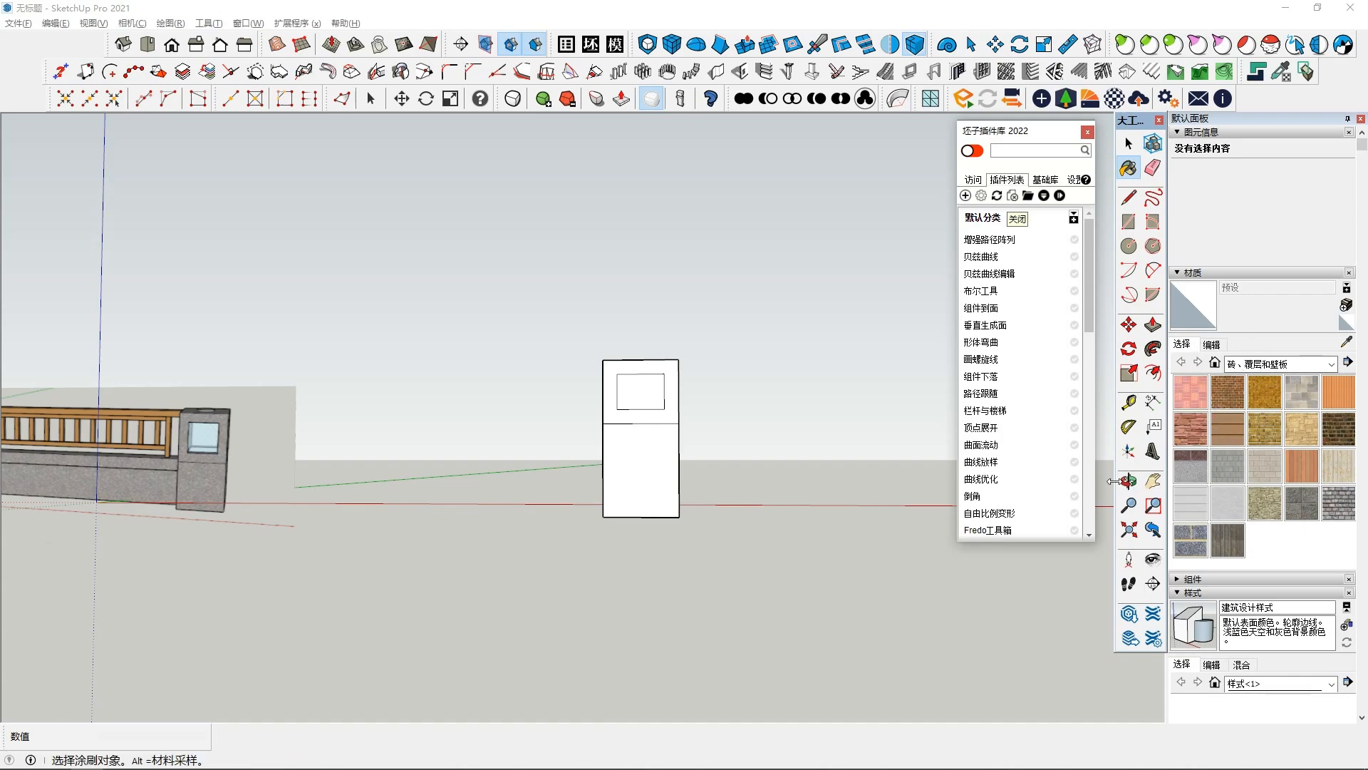
# - Switch the materials to the 玻璃和镜子 category and paint the window face with blue glass
pyautogui.click(1272, 364)
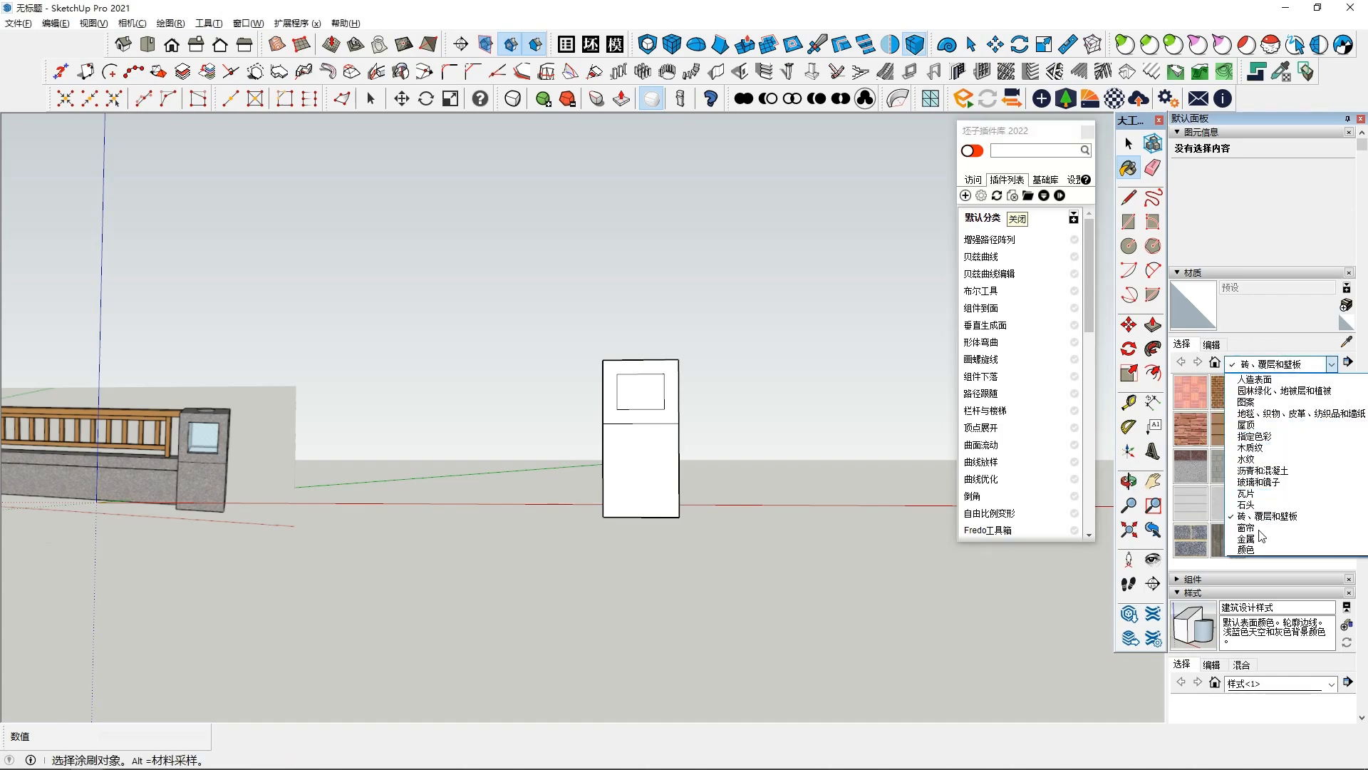
pyautogui.click(1259, 482)
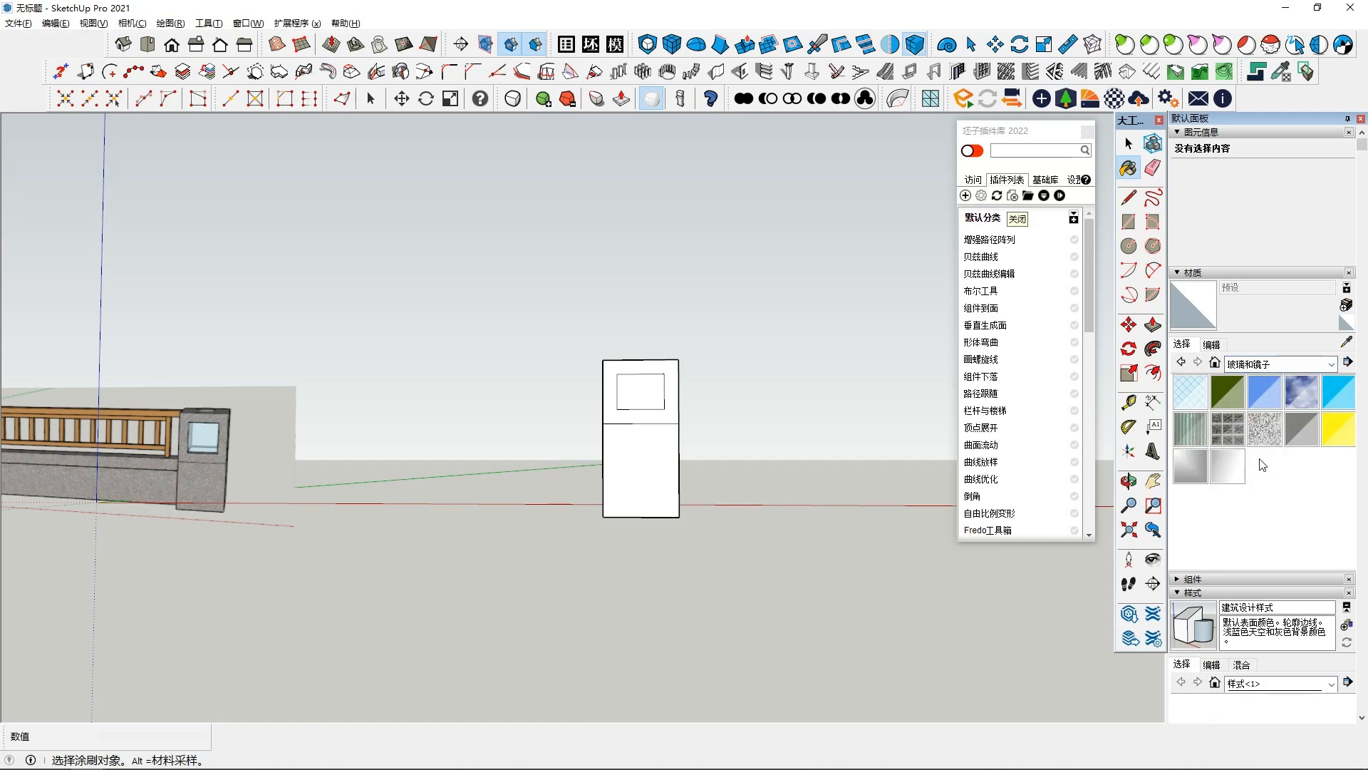
pyautogui.click(1343, 392)
pyautogui.click(641, 392)
pyautogui.moveTo(592, 400)
pyautogui.mouseDown(button='middle')
pyautogui.moveTo(580, 418)
pyautogui.moveTo(284, 424)
pyautogui.moveTo(342, 449)
pyautogui.mouseUp(button='middle')
# - Repaint the window face with the 灰色半透明玻璃 glass material
pyautogui.click(1298, 433)
pyautogui.click(591, 396)
pyautogui.moveTo(583, 397)
pyautogui.mouseDown(button='middle')
pyautogui.moveTo(751, 482)
pyautogui.moveTo(633, 439)
pyautogui.moveTo(709, 429)
pyautogui.moveTo(43, 476)
pyautogui.mouseUp(button='middle')
pyautogui.click(634, 415)
pyautogui.press('space')
pyautogui.moveTo(537, 428)
pyautogui.mouseDown(button='middle')
pyautogui.moveTo(520, 420)
pyautogui.moveTo(847, 464)
pyautogui.moveTo(415, 589)
pyautogui.moveTo(639, 417)
pyautogui.moveTo(669, 369)
pyautogui.mouseUp(button='middle')
pyautogui.scroll(2, 589, 402)
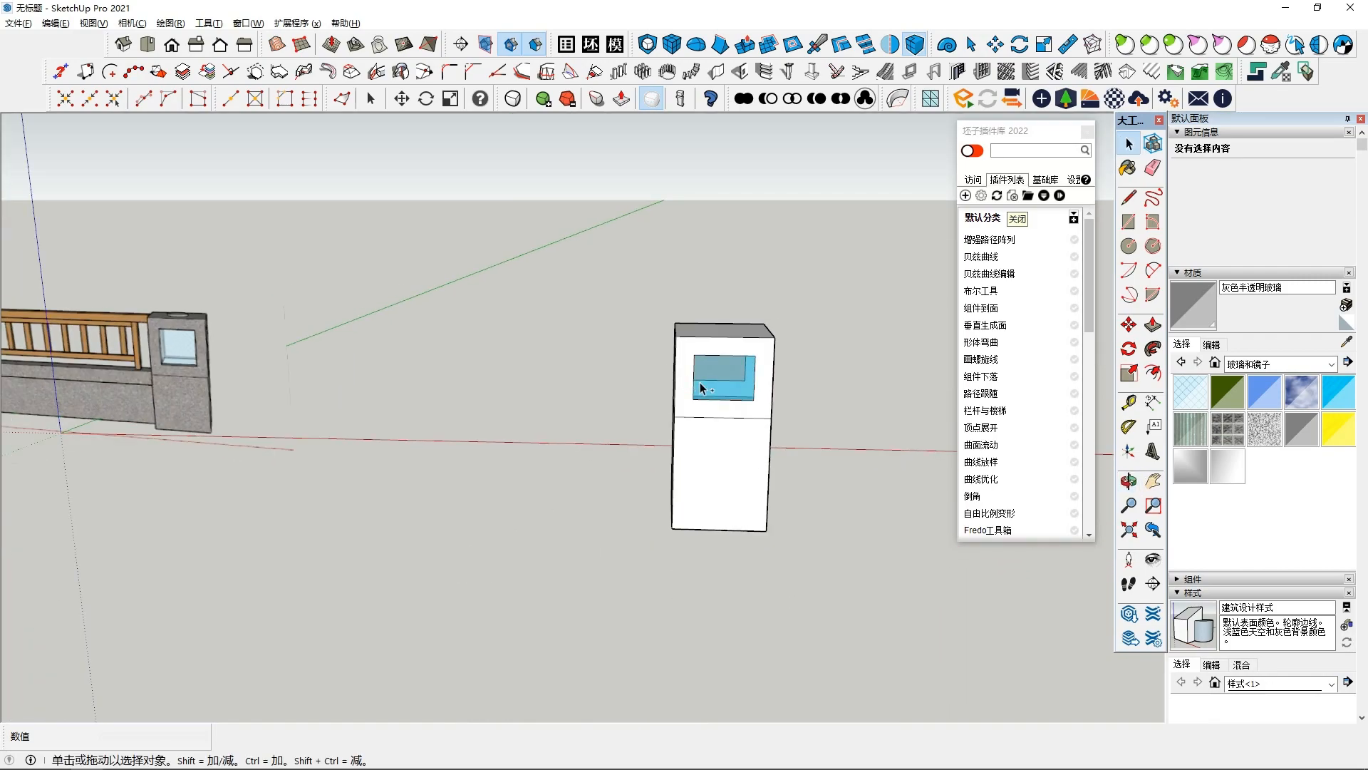
# - Inspect the window face's material settings in the material editor
pyautogui.moveTo(703, 437); pyautogui.dragTo(563, 424, button='middle')
pyautogui.scroll(-2, 755, 367)
pyautogui.click(750, 371)
pyautogui.click(1212, 344)
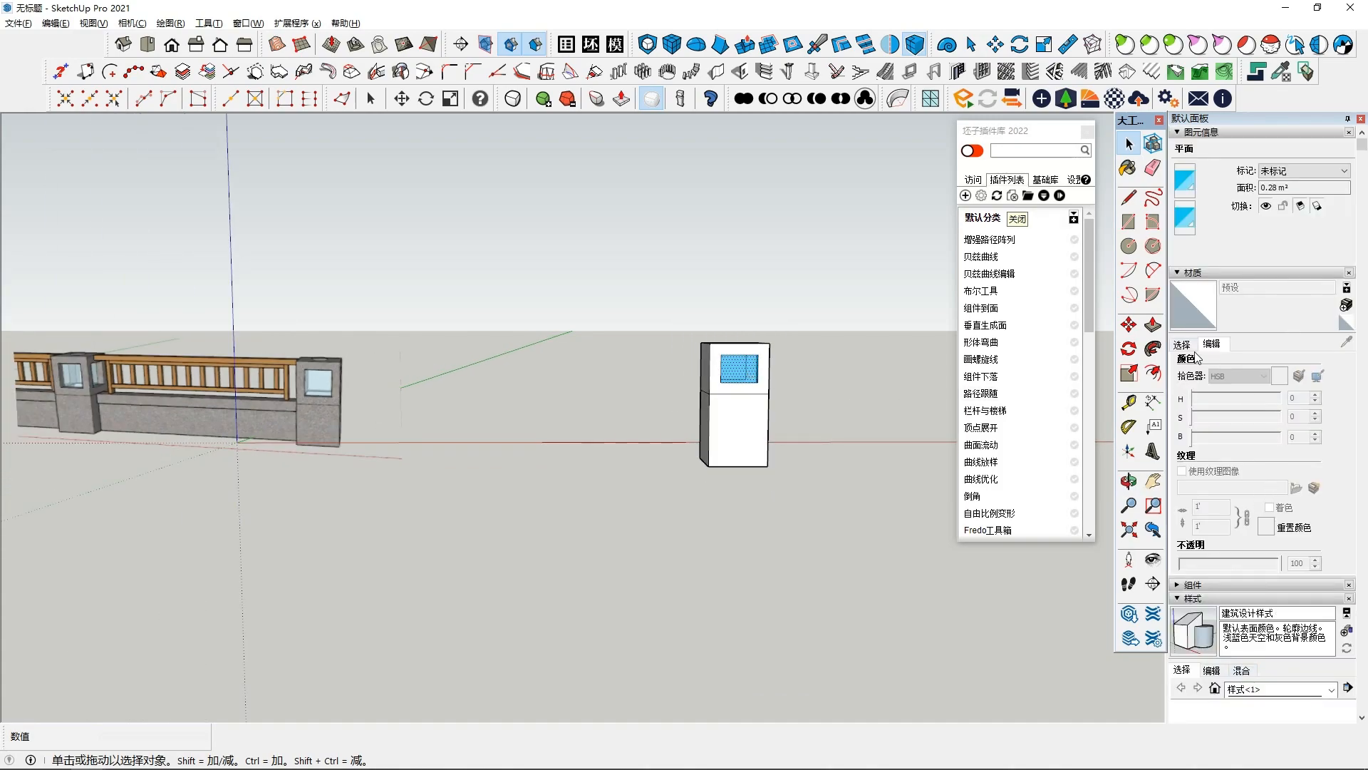
pyautogui.click(1183, 345)
pyautogui.moveTo(593, 450); pyautogui.dragTo(755, 399, button='middle')
pyautogui.click(613, 428)
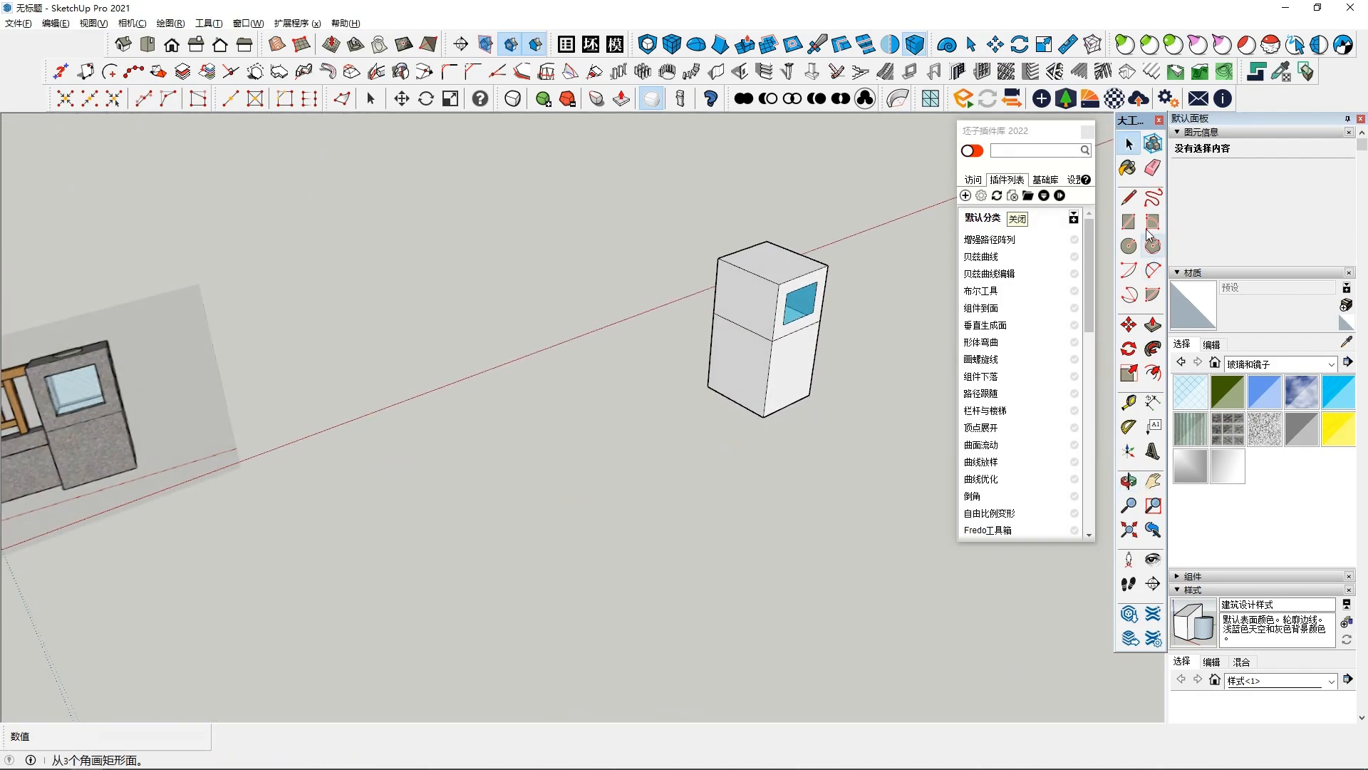
# - Select the whole box and make it a group
pyautogui.click(1131, 223)
pyautogui.scroll(2, 799, 290)
pyautogui.press('space')
pyautogui.tripleClick(737, 312)
pyautogui.rightClick(737, 312)
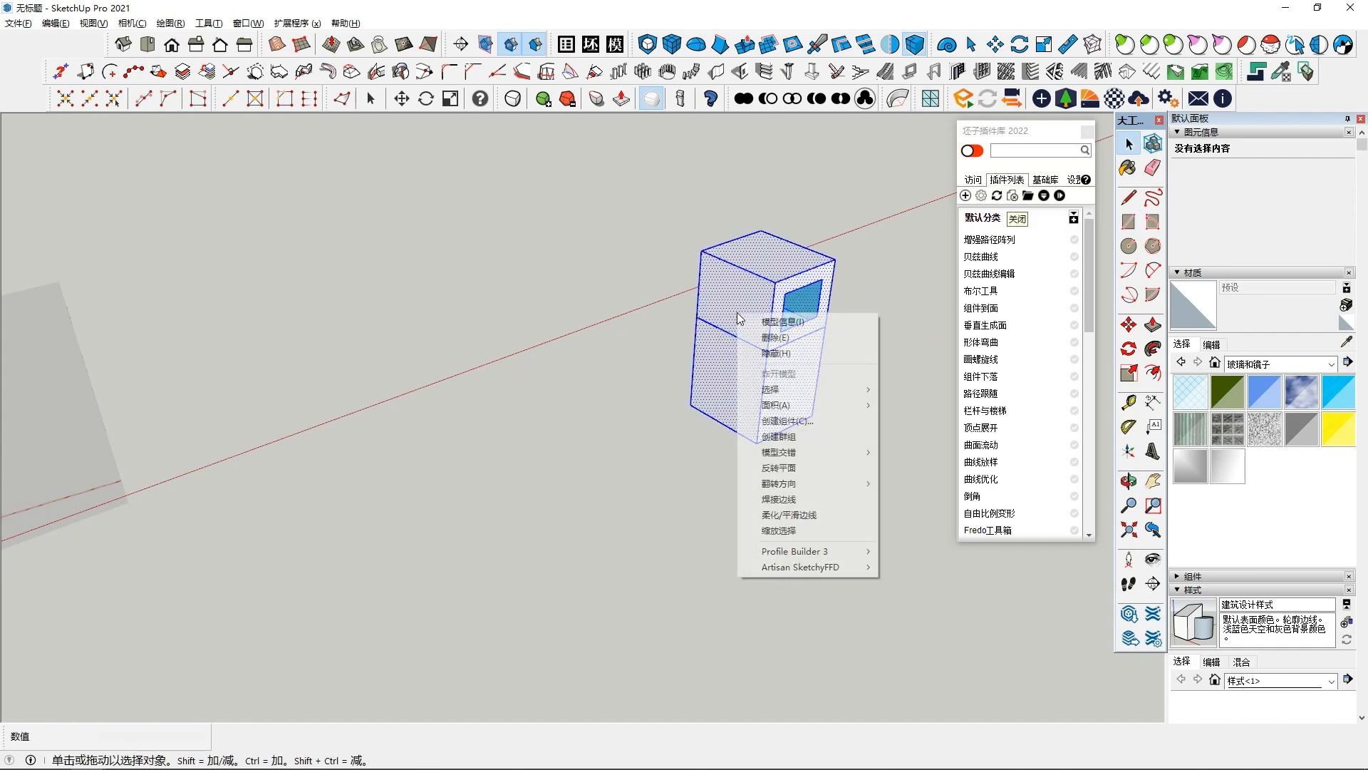
pyautogui.click(792, 443)
pyautogui.moveTo(792, 444)
pyautogui.mouseDown(button='middle')
pyautogui.moveTo(656, 418)
pyautogui.moveTo(580, 436)
pyautogui.moveTo(641, 427)
pyautogui.moveTo(564, 265)
pyautogui.moveTo(571, 364)
pyautogui.moveTo(650, 348)
pyautogui.moveTo(795, 436)
pyautogui.mouseUp(button='middle')
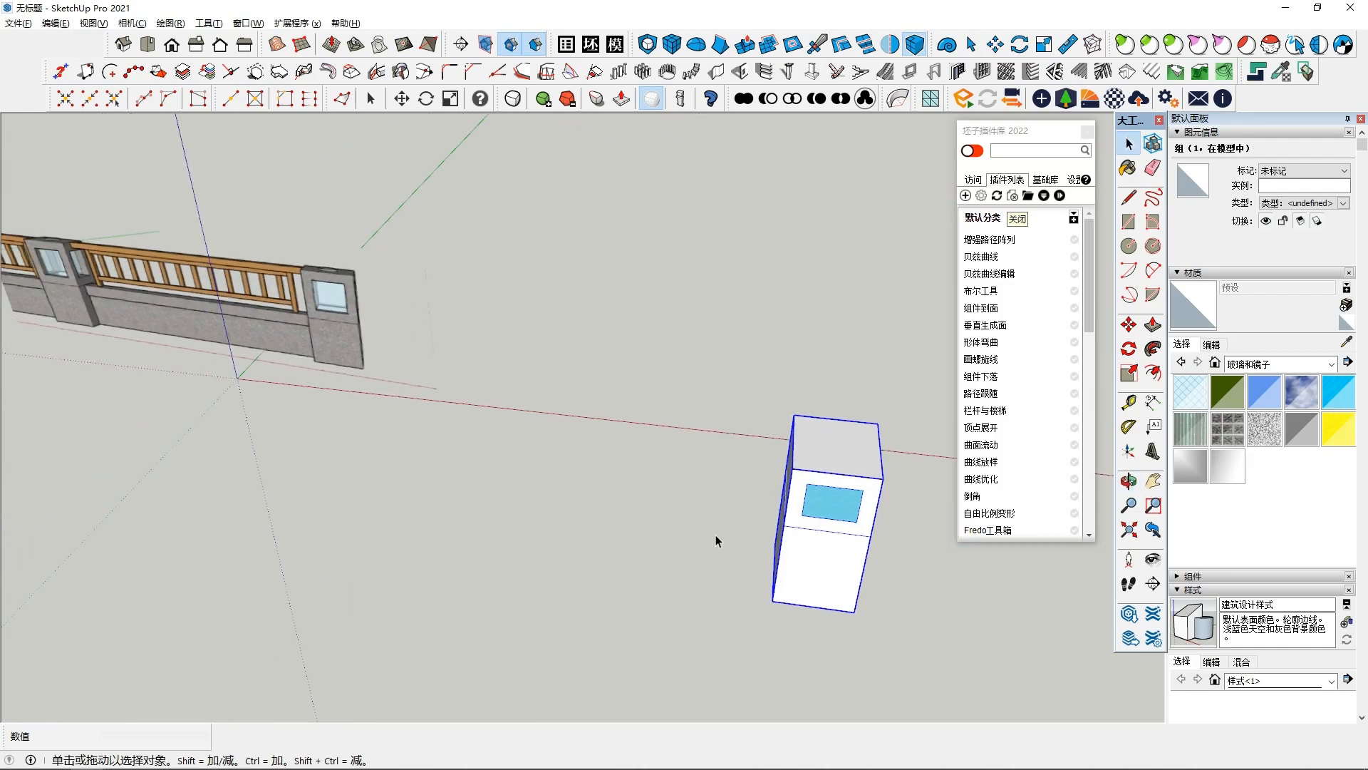
# - Draw a small rectangle on the box's front face just below its top edge
pyautogui.moveTo(664, 438)
pyautogui.mouseDown(button='middle')
pyautogui.moveTo(638, 467)
pyautogui.moveTo(848, 452)
pyautogui.mouseUp(button='middle')
pyautogui.click(1130, 223)
pyautogui.moveTo(962, 345); pyautogui.dragTo(738, 356, button='middle')
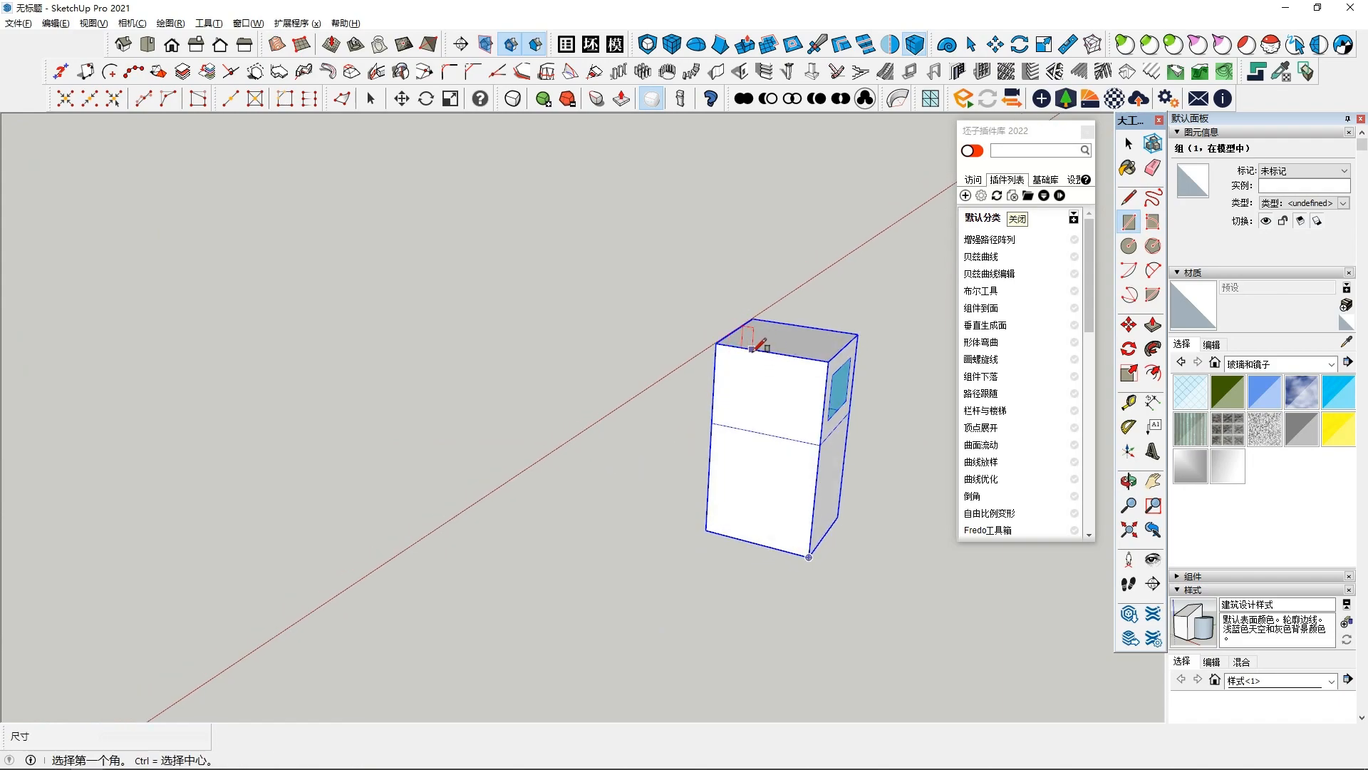
pyautogui.scroll(2, 752, 350)
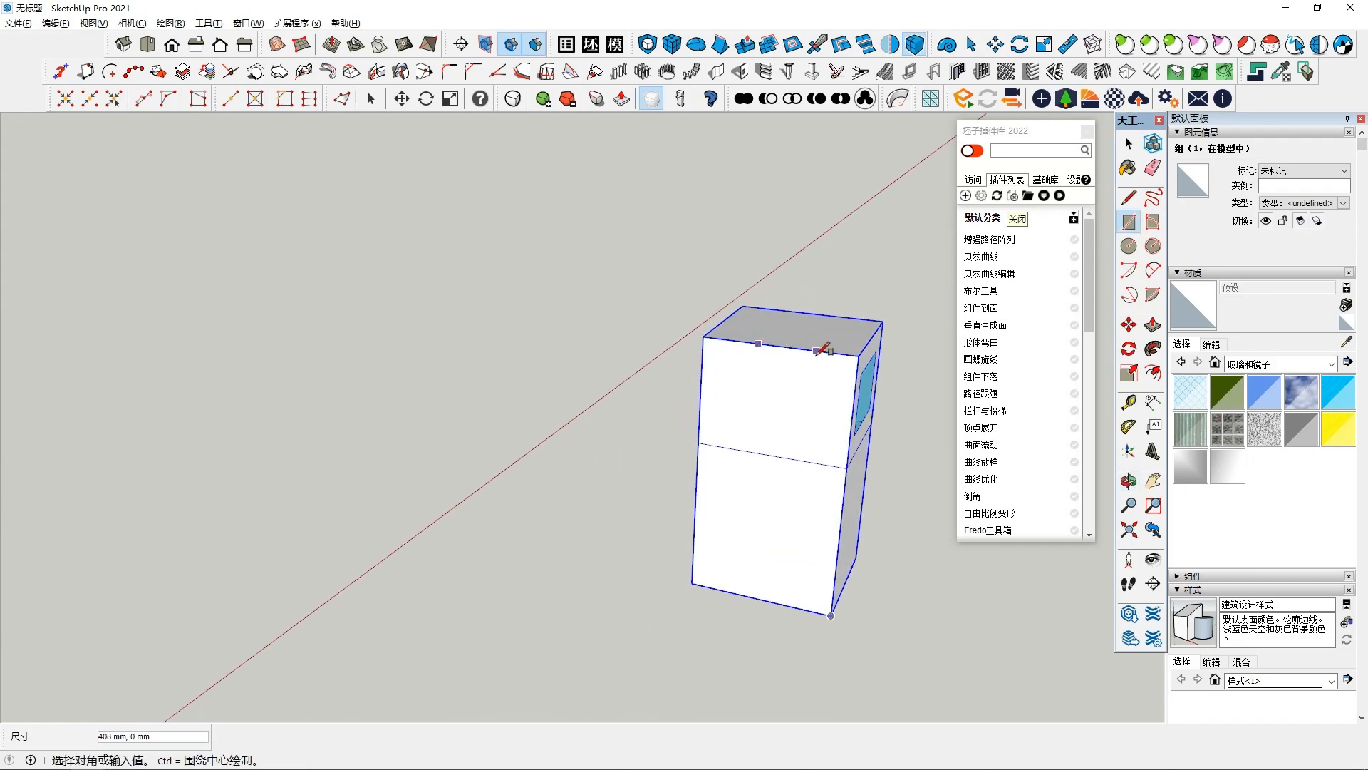
pyautogui.click(802, 370)
pyautogui.moveTo(802, 370); pyautogui.dragTo(883, 313, button='middle')
pyautogui.press('space')
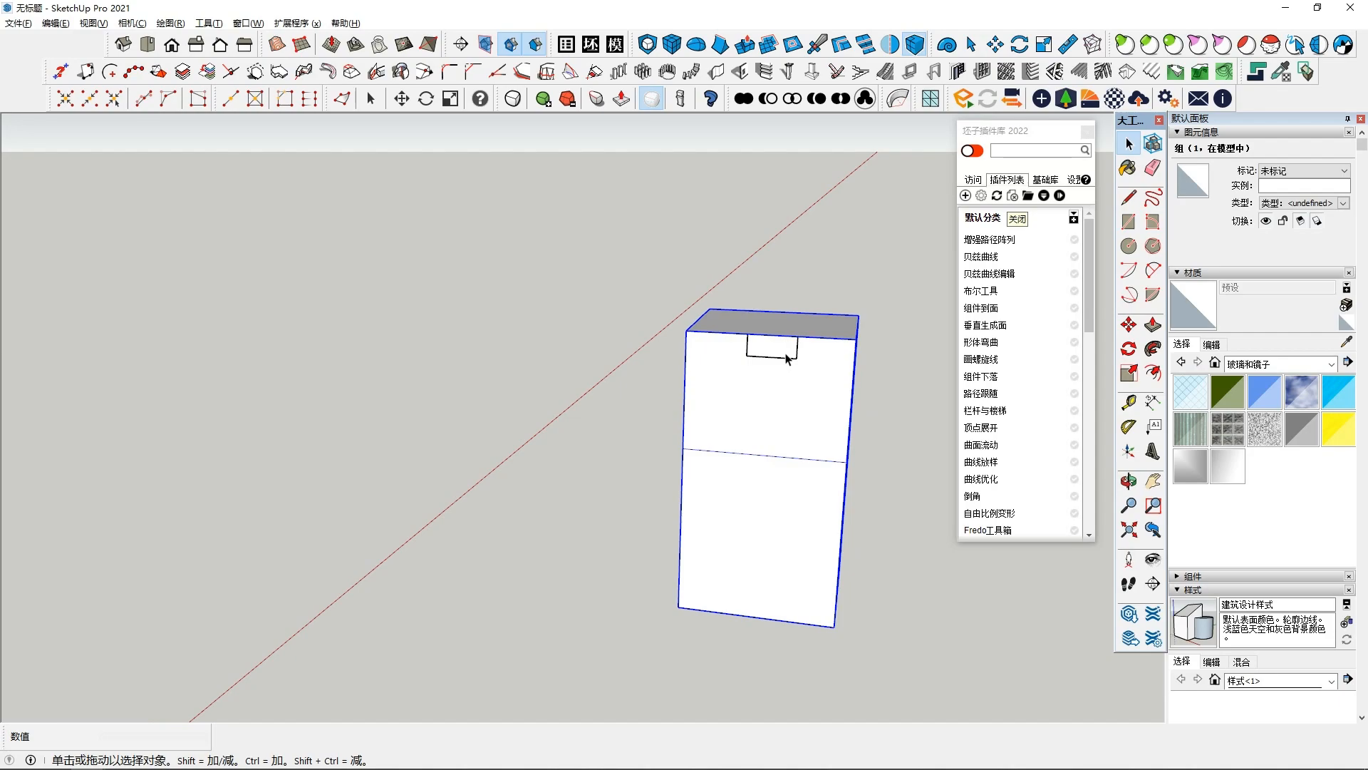
pyautogui.scroll(2, 786, 353)
pyautogui.click(786, 347)
pyautogui.moveTo(785, 347); pyautogui.dragTo(675, 384, button='middle')
pyautogui.scroll(-4, 675, 384)
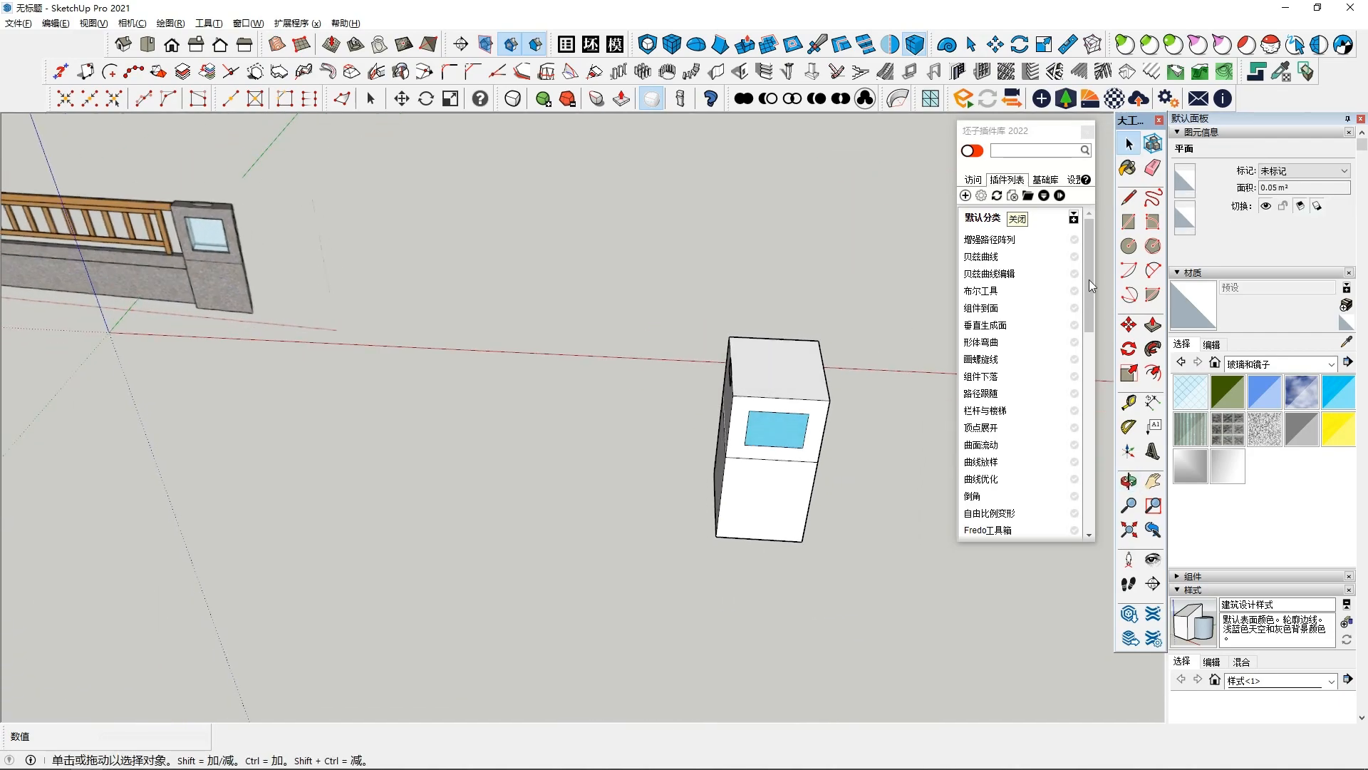
# - Push/pull the small rectangle outward into a long horizontal boom arm
pyautogui.click(1152, 325)
pyautogui.click(730, 379)
pyautogui.scroll(-2, 485, 347)
pyautogui.keyDown('shift'); pyautogui.moveTo(485, 347); pyautogui.dragTo(644, 382, button='middle'); pyautogui.keyUp('shift')
pyautogui.click(561, 421)
pyautogui.scroll(2, 670, 406)
pyautogui.press('space')
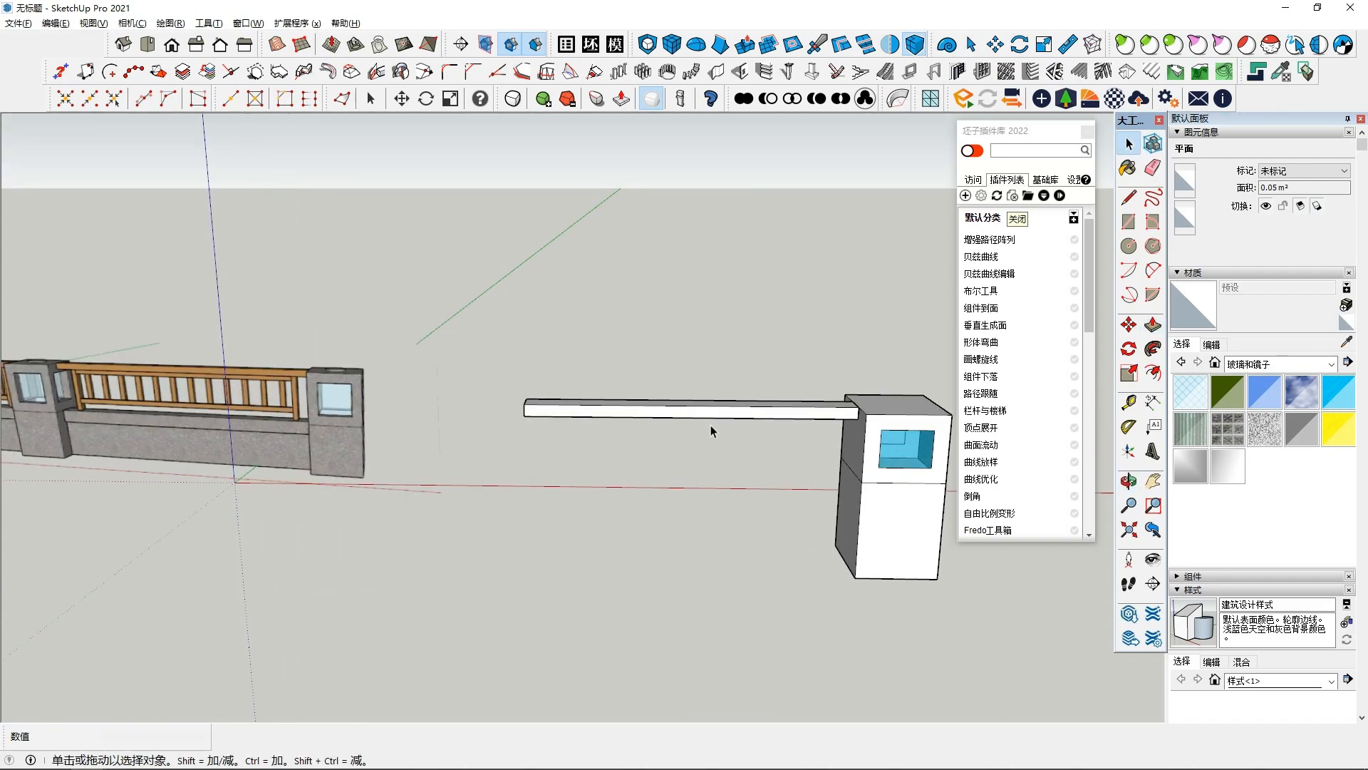
# - Select the boom arm and make it a group
pyautogui.tripleClick(733, 413)
pyautogui.moveTo(731, 418); pyautogui.dragTo(752, 403, button='middle')
pyautogui.rightClick(752, 403)
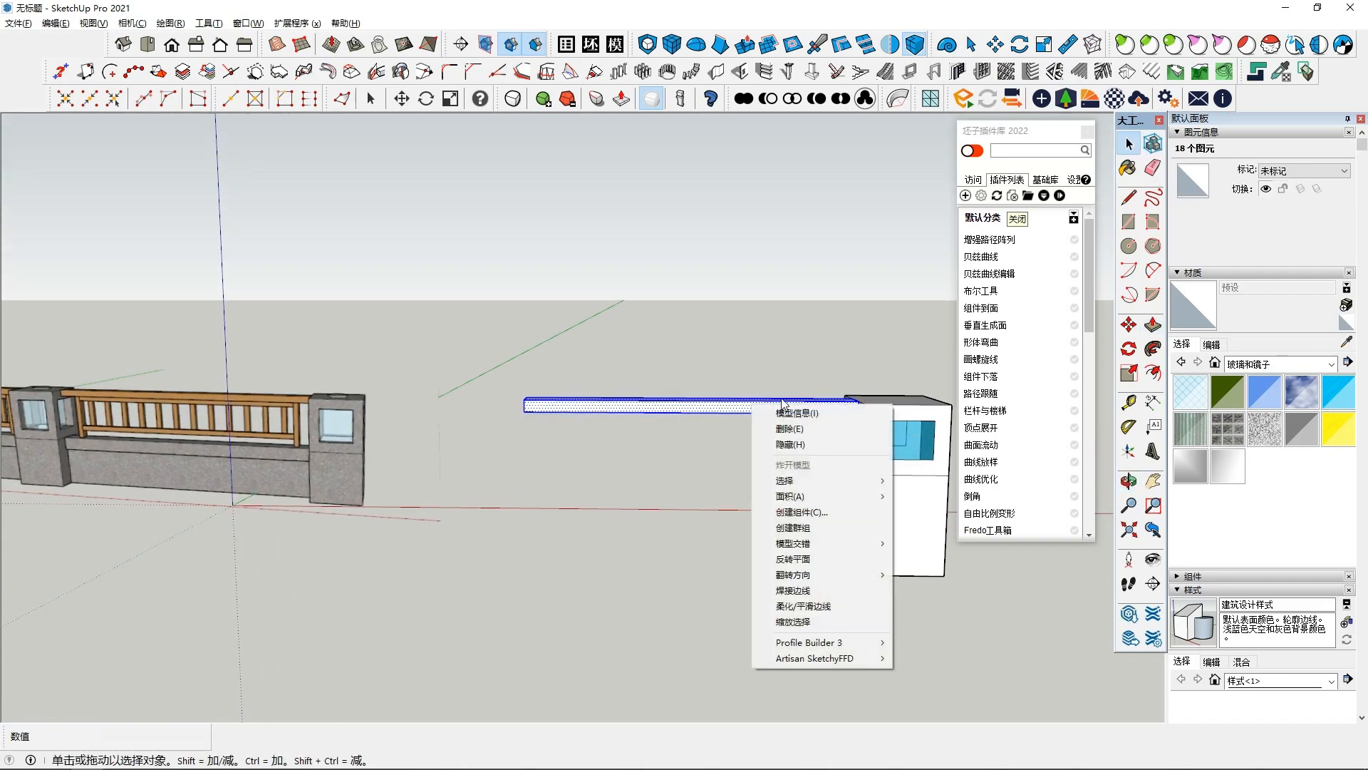
pyautogui.click(789, 527)
pyautogui.moveTo(789, 527); pyautogui.dragTo(766, 339, button='middle')
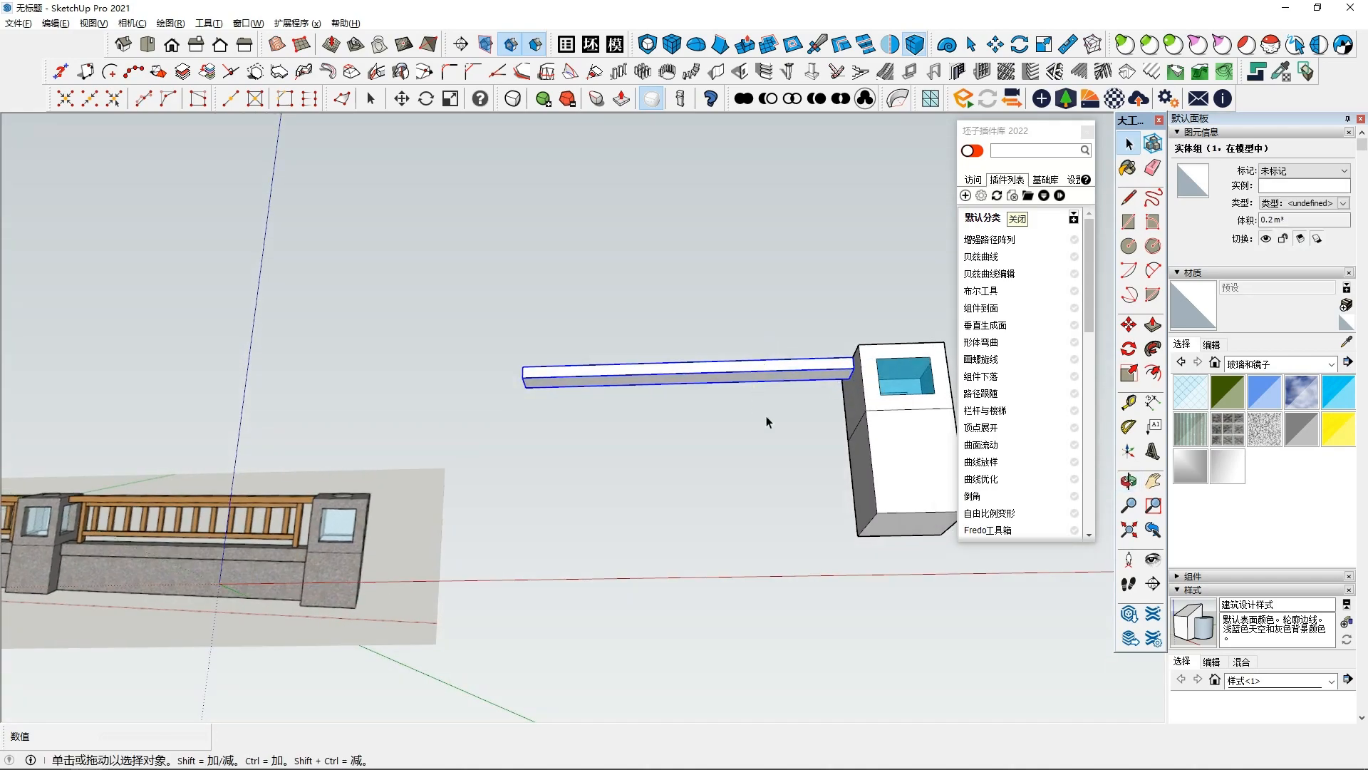
pyautogui.moveTo(796, 453); pyautogui.dragTo(688, 460, button='middle')
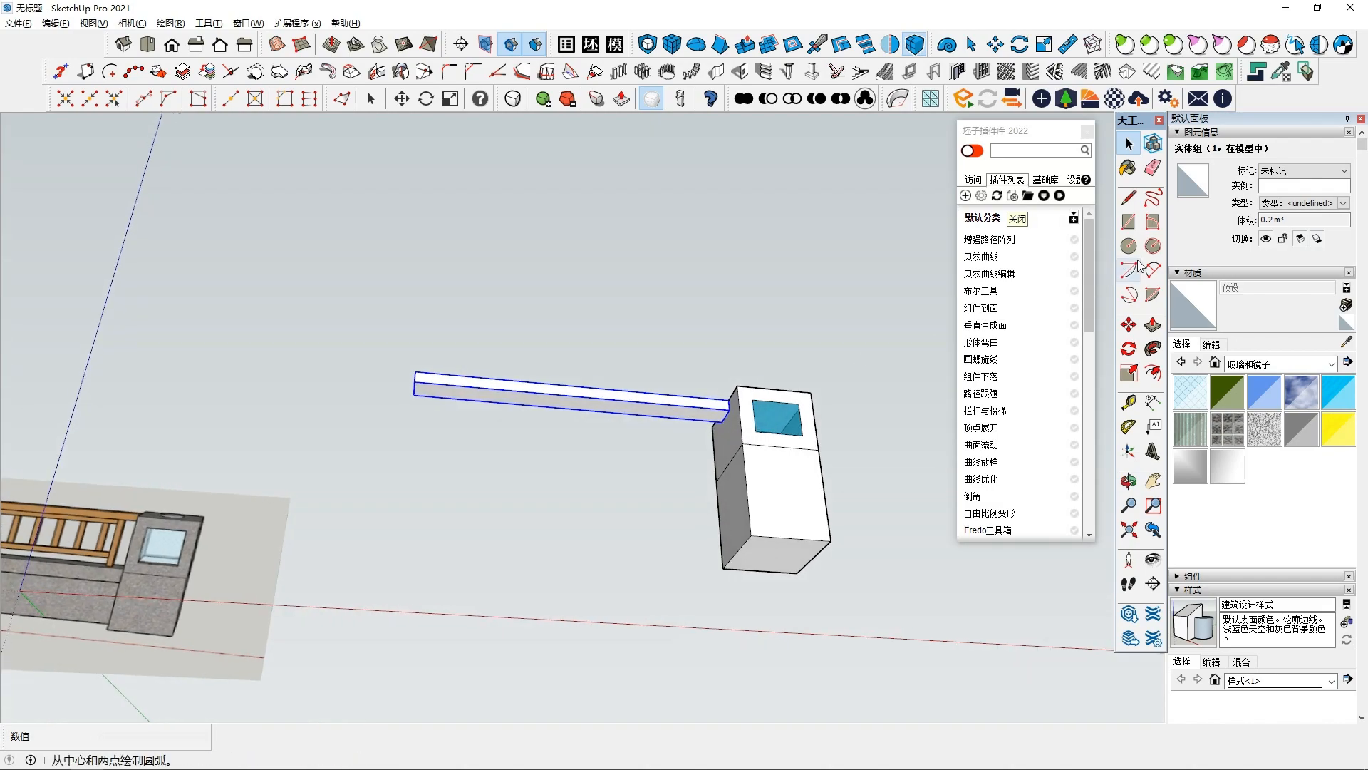
# - Draw a small rectangle on the underside of the boom arm near the box
pyautogui.click(1129, 223)
pyautogui.scroll(1, 700, 388)
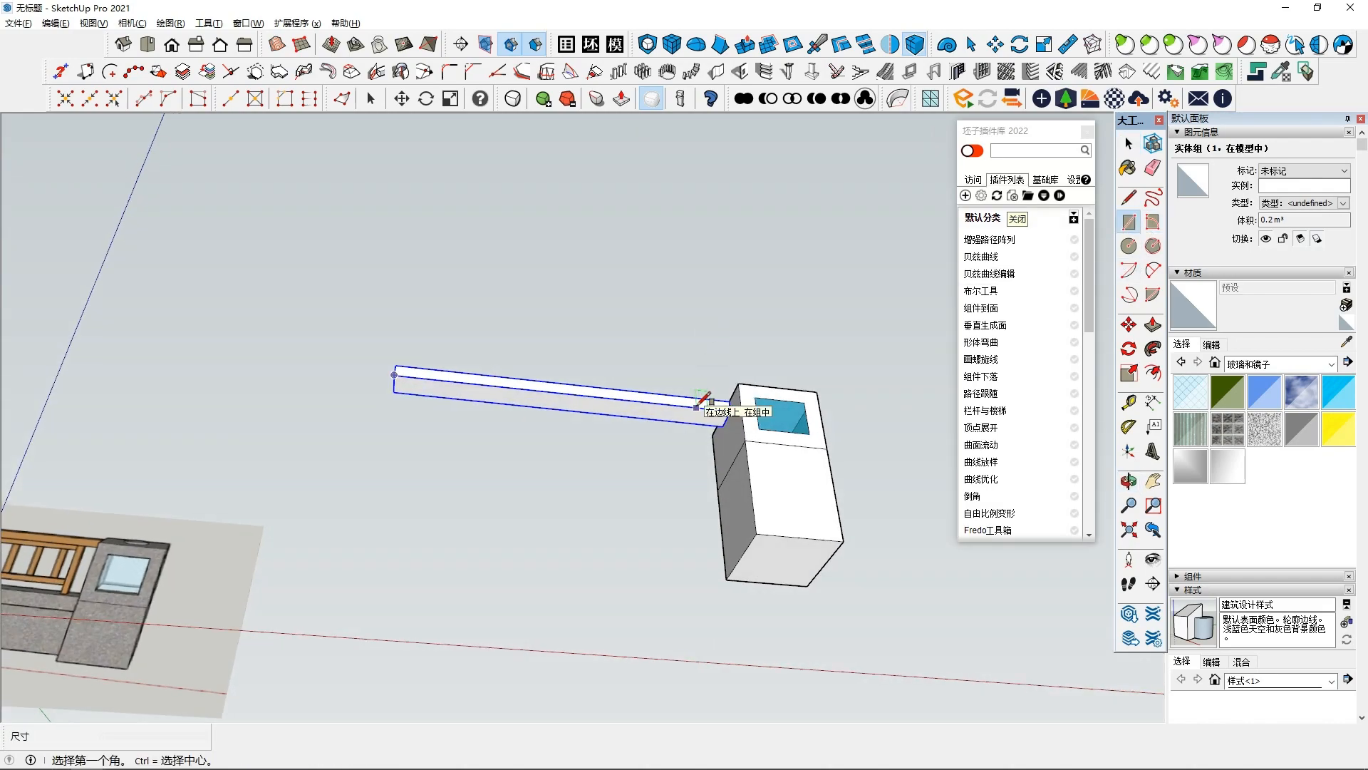
pyautogui.click(696, 408)
pyautogui.moveTo(703, 423); pyautogui.dragTo(681, 547, button='middle')
pyautogui.click(674, 421)
pyautogui.press('space')
pyautogui.click(689, 404)
# - Push/pull the rectangle downward about 920 mm to form a support post
pyautogui.click(1152, 325)
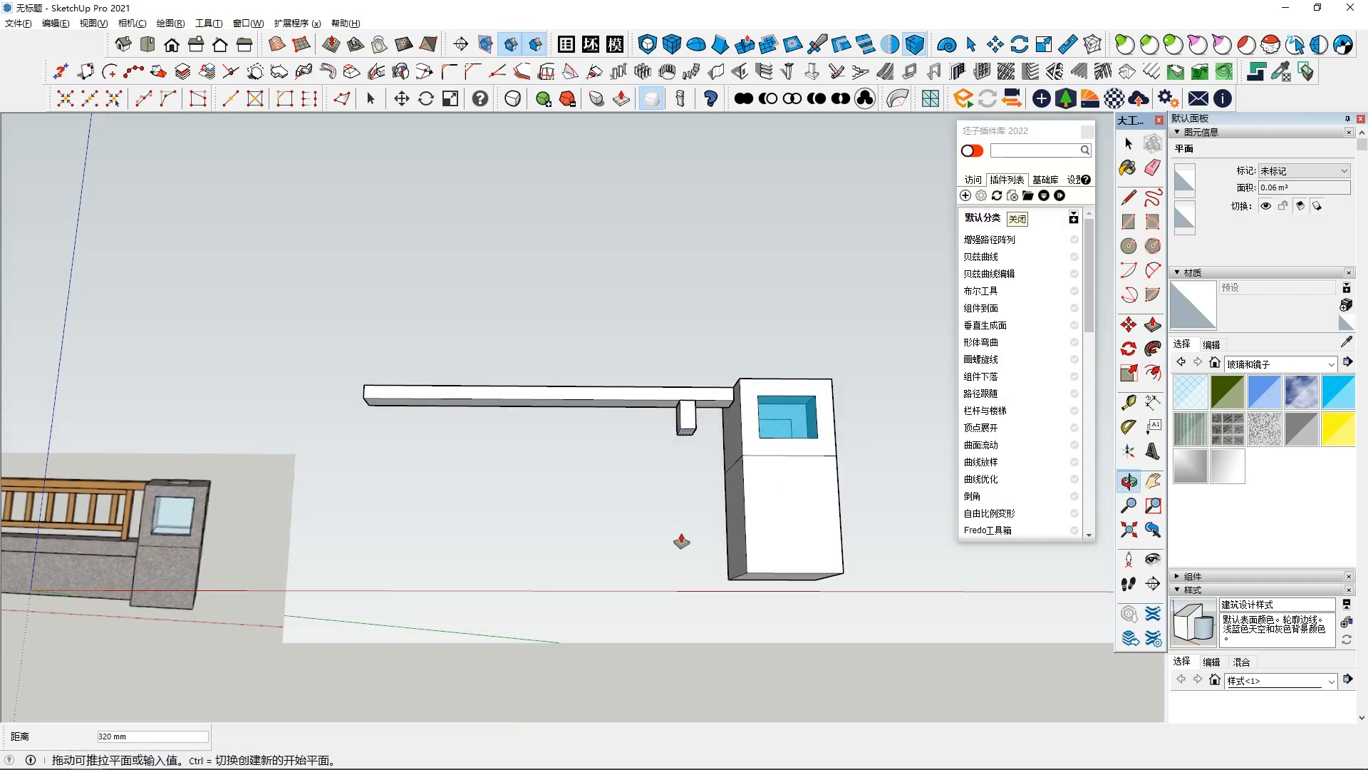
pyautogui.moveTo(687, 482); pyautogui.dragTo(687, 513, button='middle')
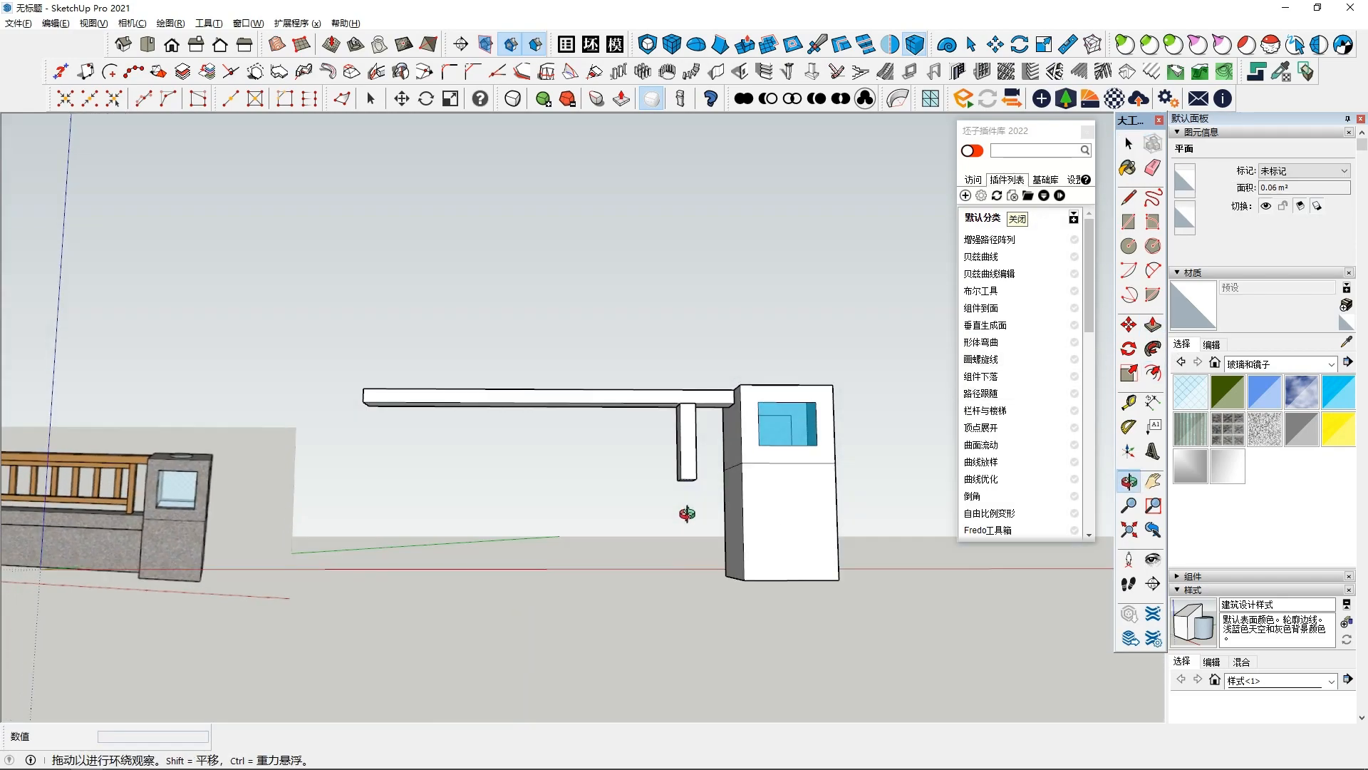
pyautogui.click(744, 492)
pyautogui.moveTo(668, 484); pyautogui.dragTo(669, 588, button='middle')
pyautogui.press('space')
# - Select the support post and make it a group
pyautogui.tripleClick(684, 462)
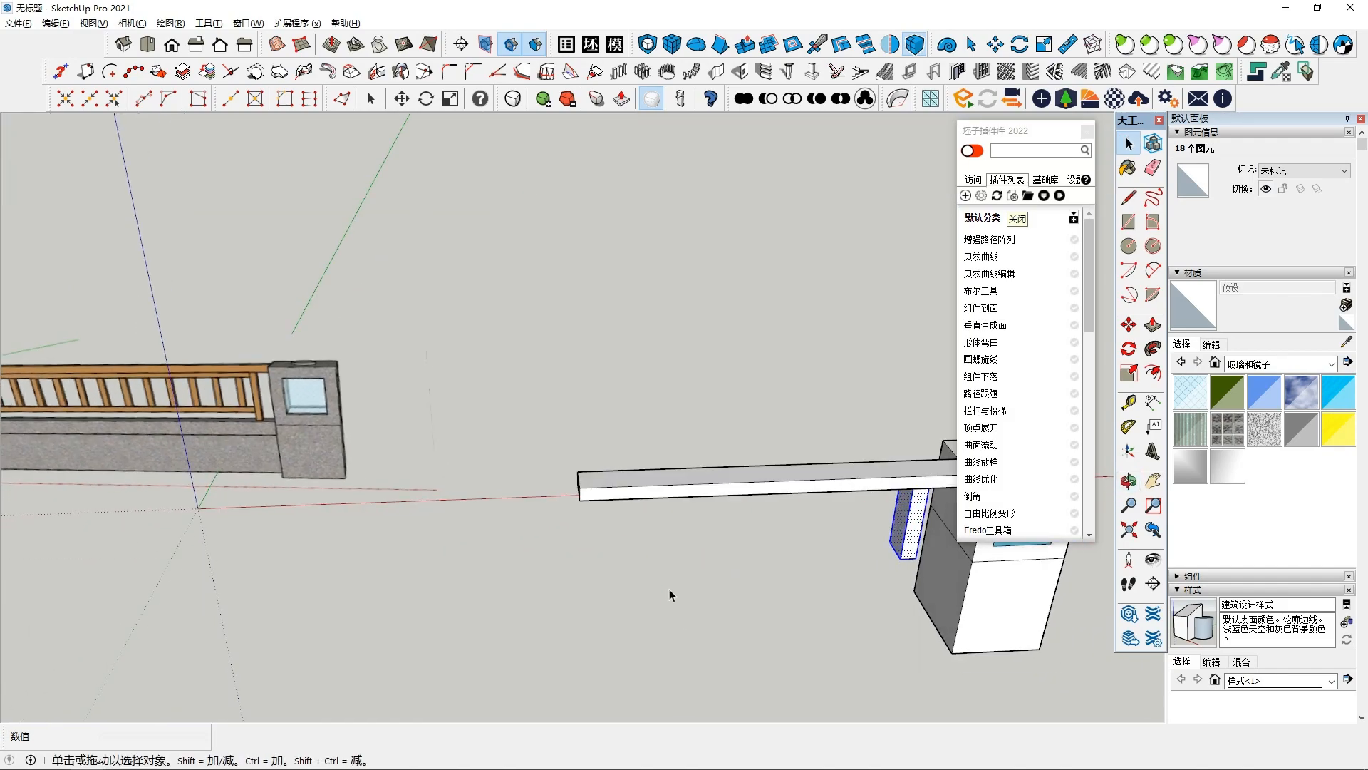
pyautogui.moveTo(693, 530); pyautogui.dragTo(809, 491, button='middle')
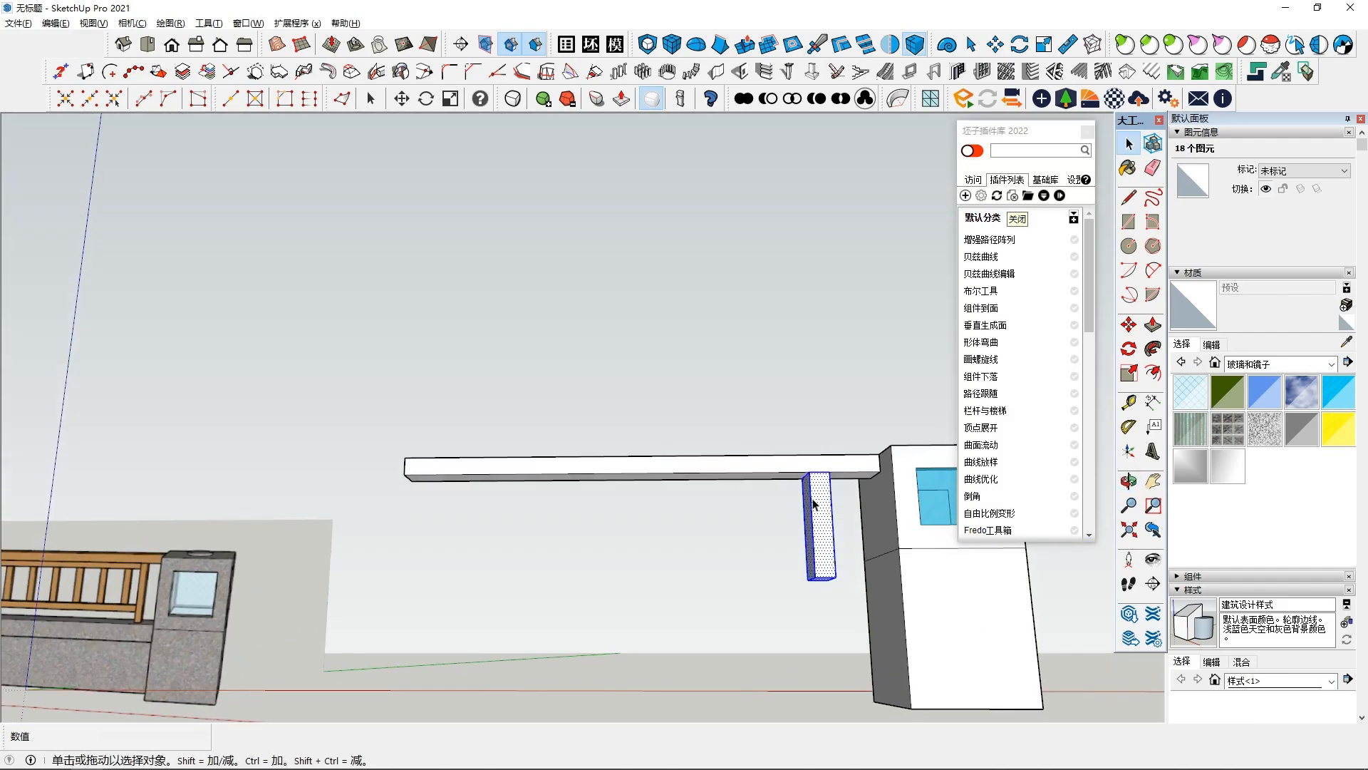
pyautogui.rightClick(818, 526)
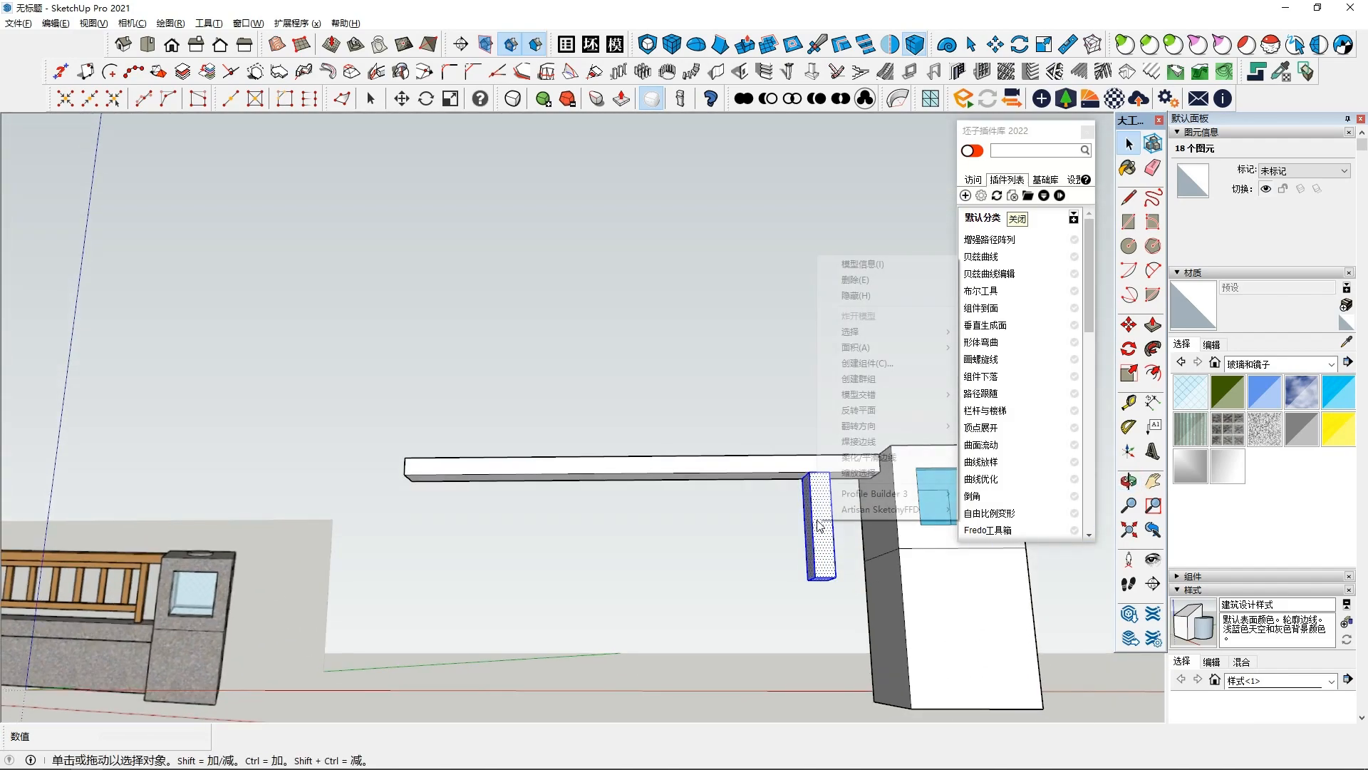
pyautogui.click(859, 379)
# - Draw a small rectangle on top of the support post beneath the arm
pyautogui.moveTo(768, 385); pyautogui.dragTo(659, 580, button='middle')
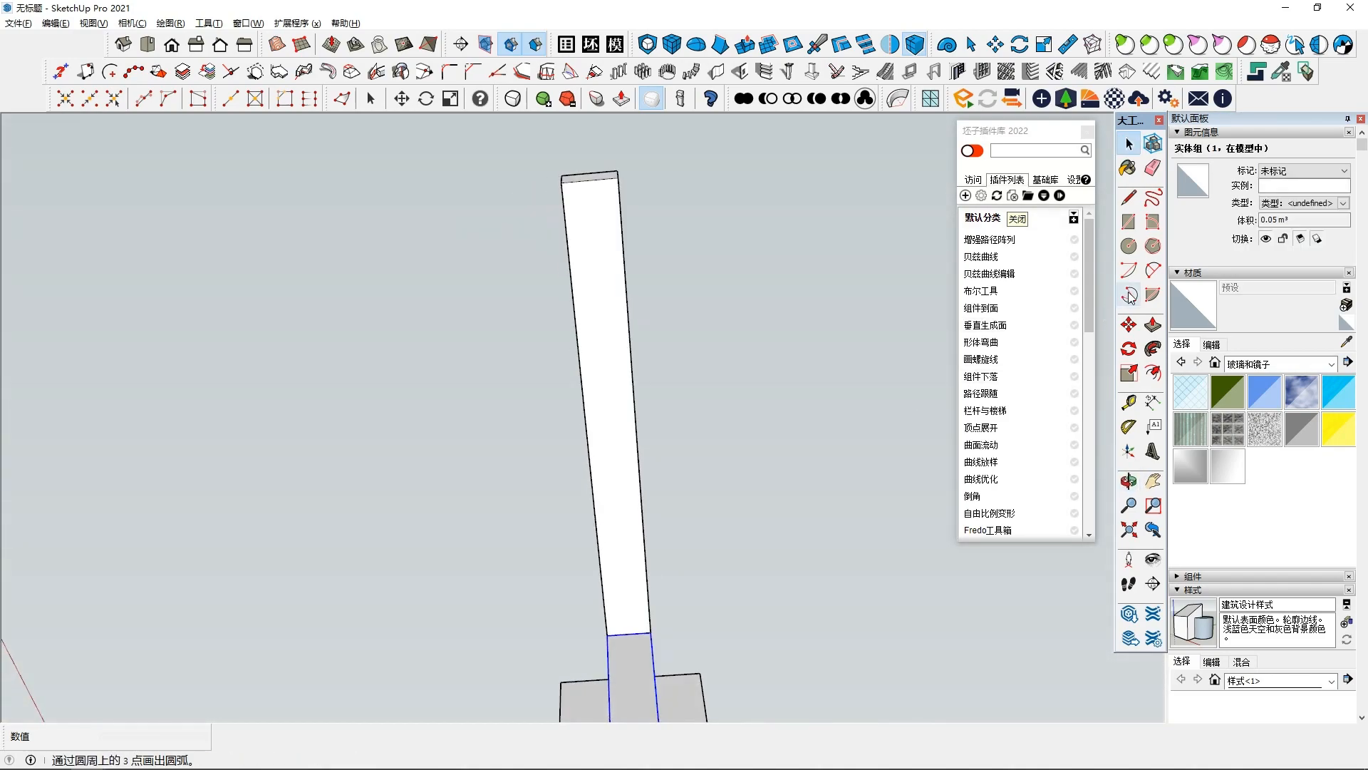
pyautogui.click(1130, 223)
pyautogui.moveTo(610, 572); pyautogui.dragTo(717, 611, button='middle')
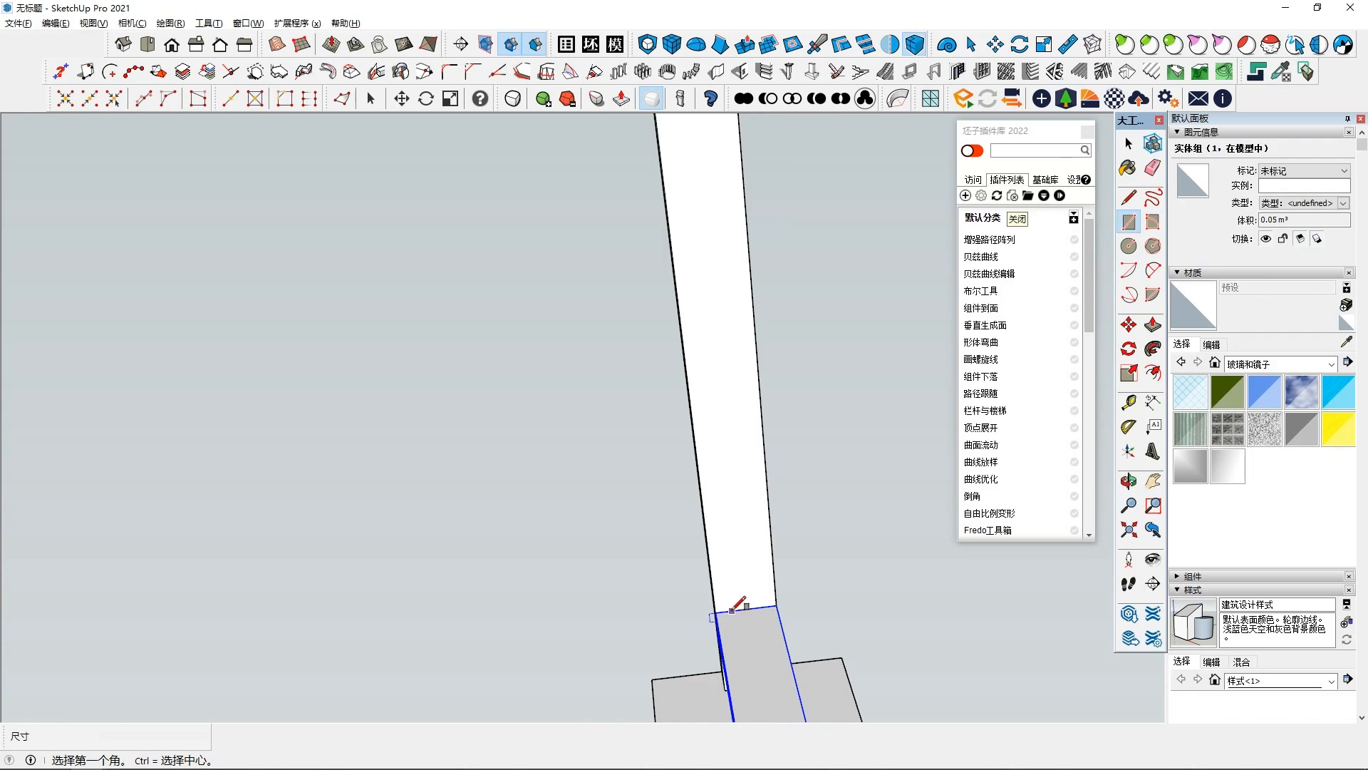
pyautogui.click(732, 611)
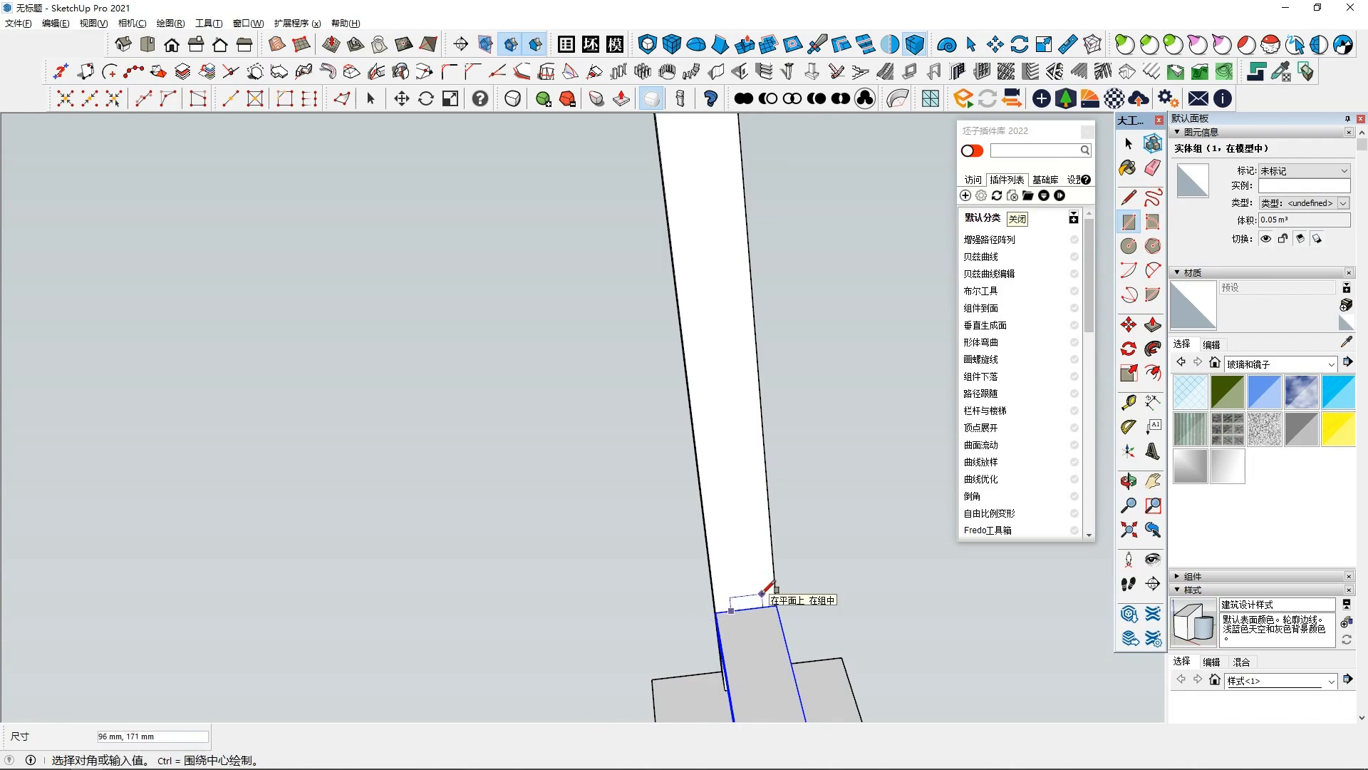
pyautogui.press('space')
pyautogui.moveTo(725, 615); pyautogui.dragTo(612, 681, button='middle')
pyautogui.click(774, 573)
# - Push/pull the top of the support post about 84 mm upward to meet the boom arm
pyautogui.click(1148, 327)
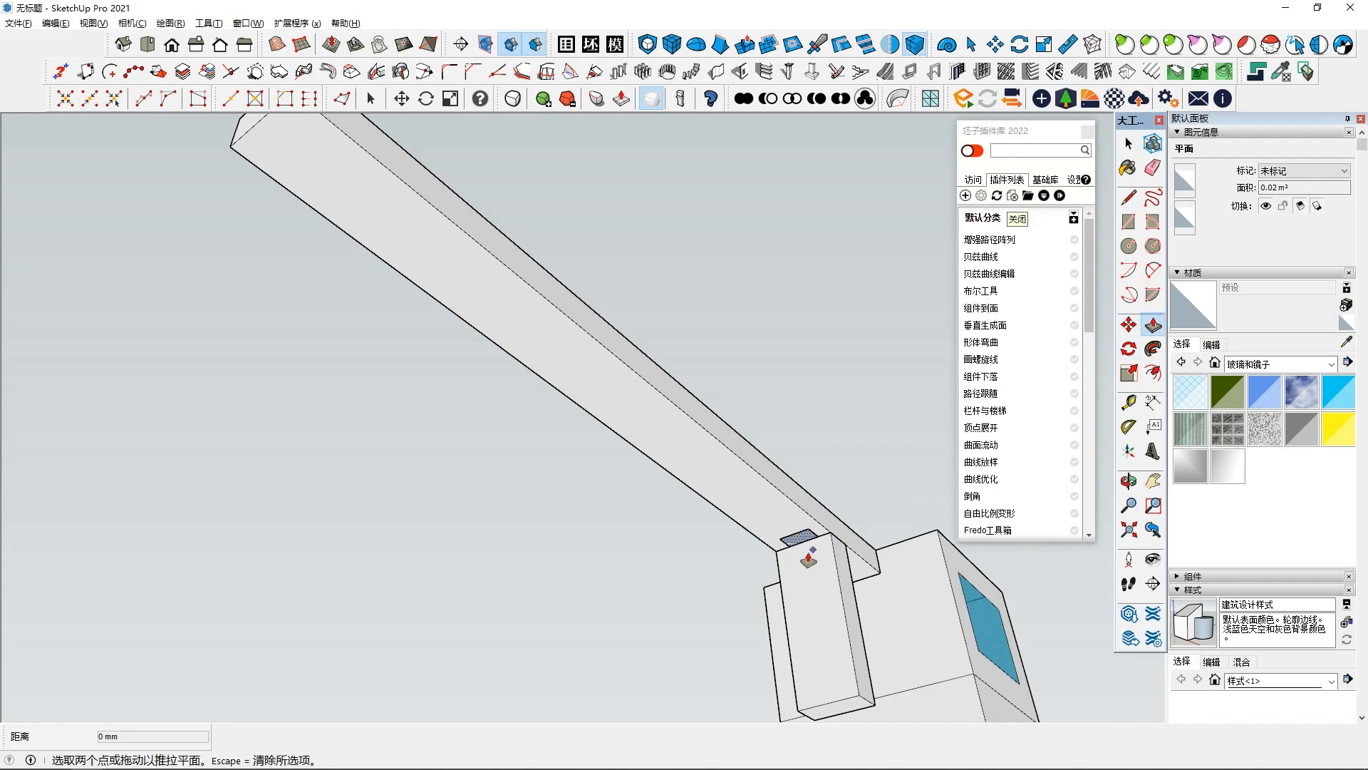
pyautogui.moveTo(803, 547); pyautogui.dragTo(769, 542, button='middle')
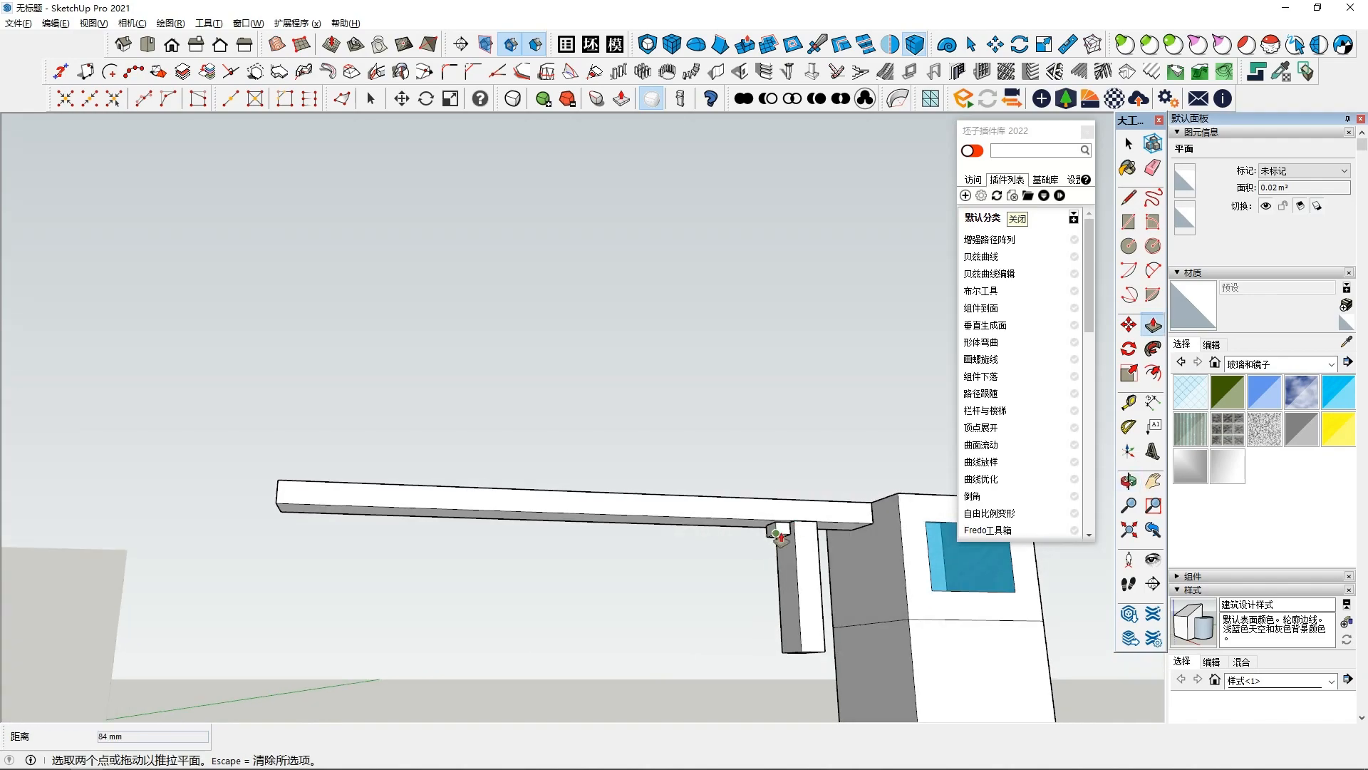
# - Push/pull the side of the post's top section about 1836 mm along the arm to form a lower rail
pyautogui.press('space')
pyautogui.click(771, 532)
pyautogui.click(1152, 327)
pyautogui.click(768, 531)
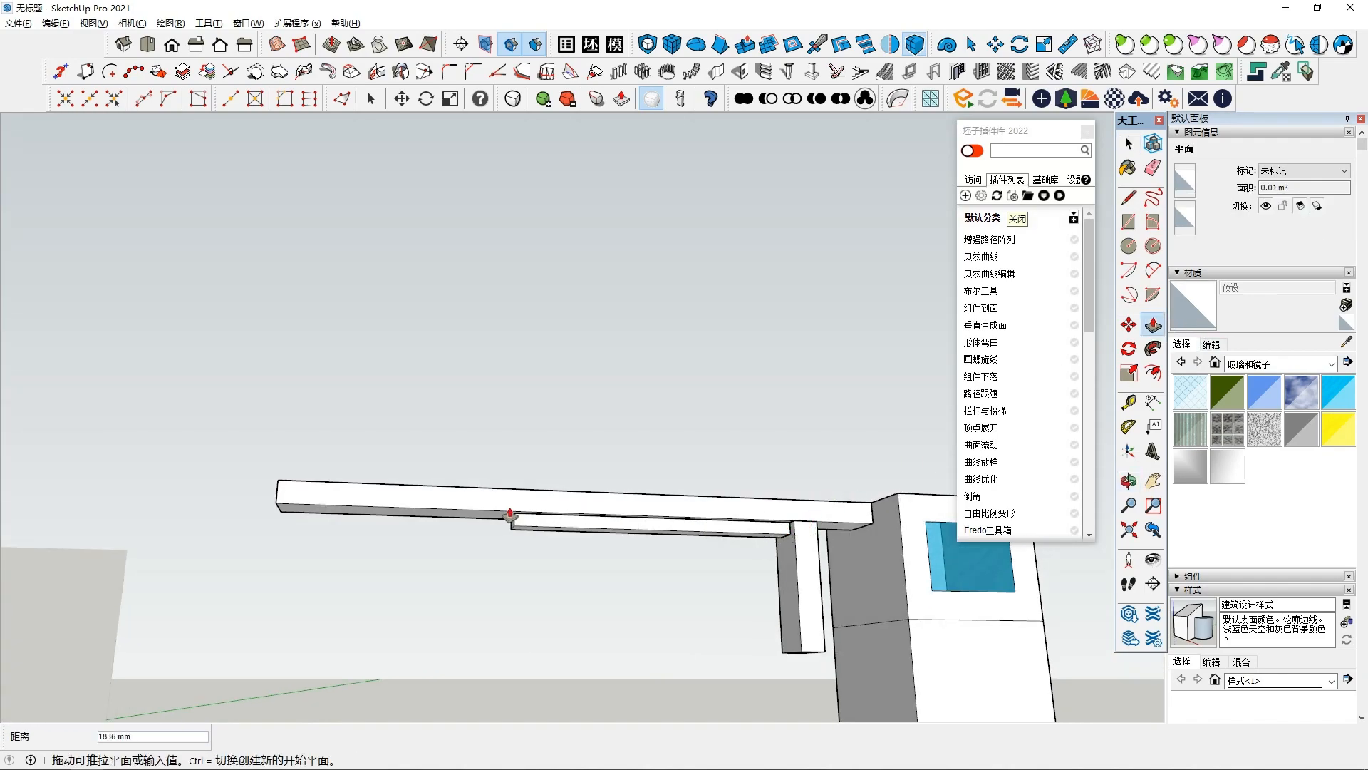
pyautogui.scroll(-4, 430, 558)
pyautogui.moveTo(556, 562); pyautogui.dragTo(694, 543, button='middle')
# - Select the new lower rail and make it a group
pyautogui.press('space')
pyautogui.rightClick(696, 544)
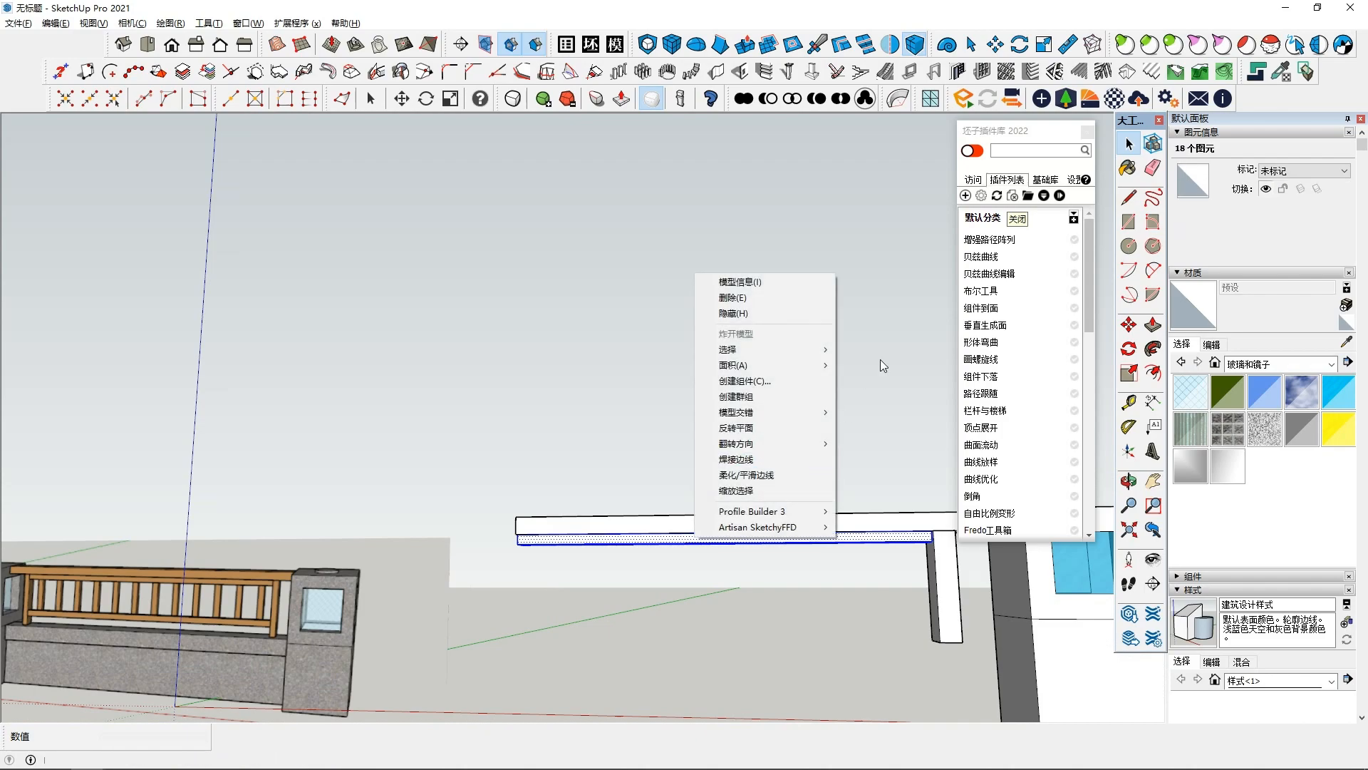
pyautogui.click(748, 394)
# - Draw a rectangle about 188 by 171 mm on the underside of the lower rail near the post
pyautogui.moveTo(780, 549); pyautogui.dragTo(891, 333, button='middle')
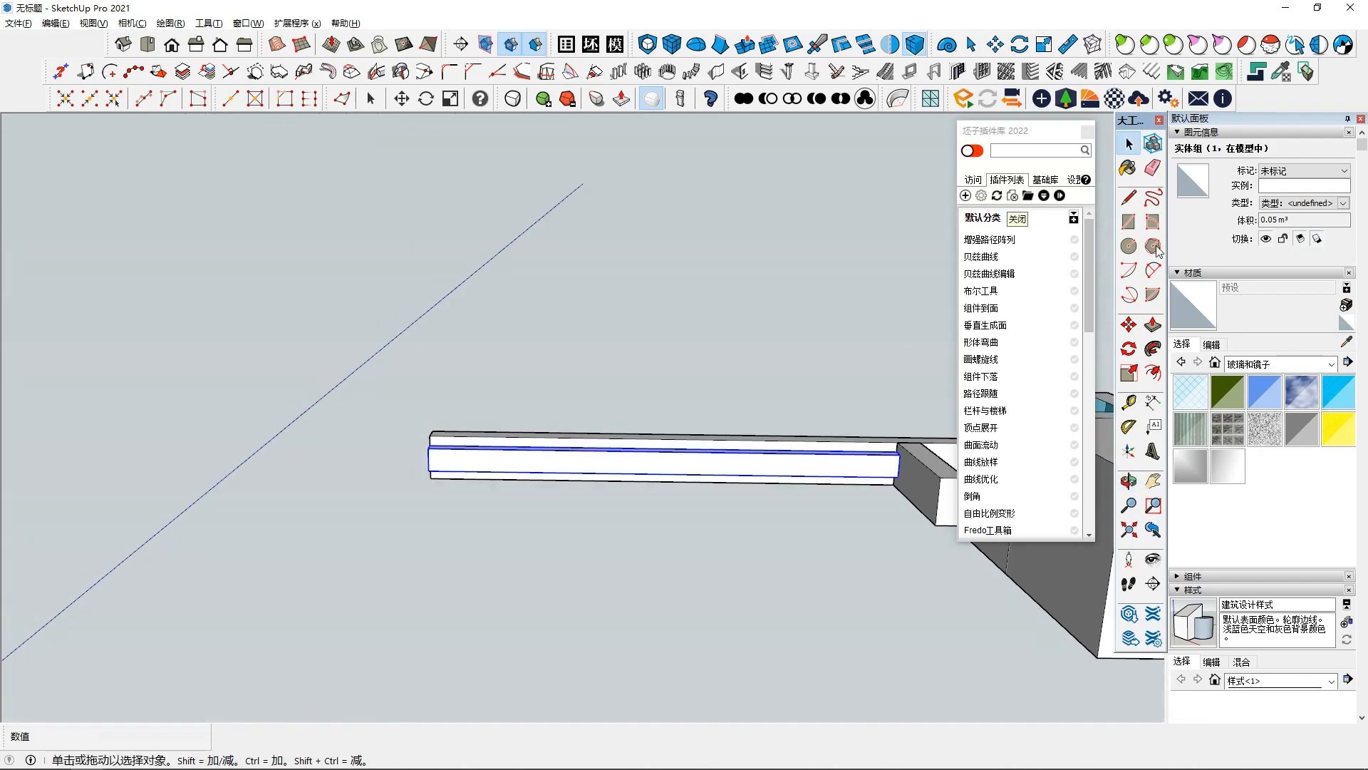
pyautogui.scroll(2, 788, 458)
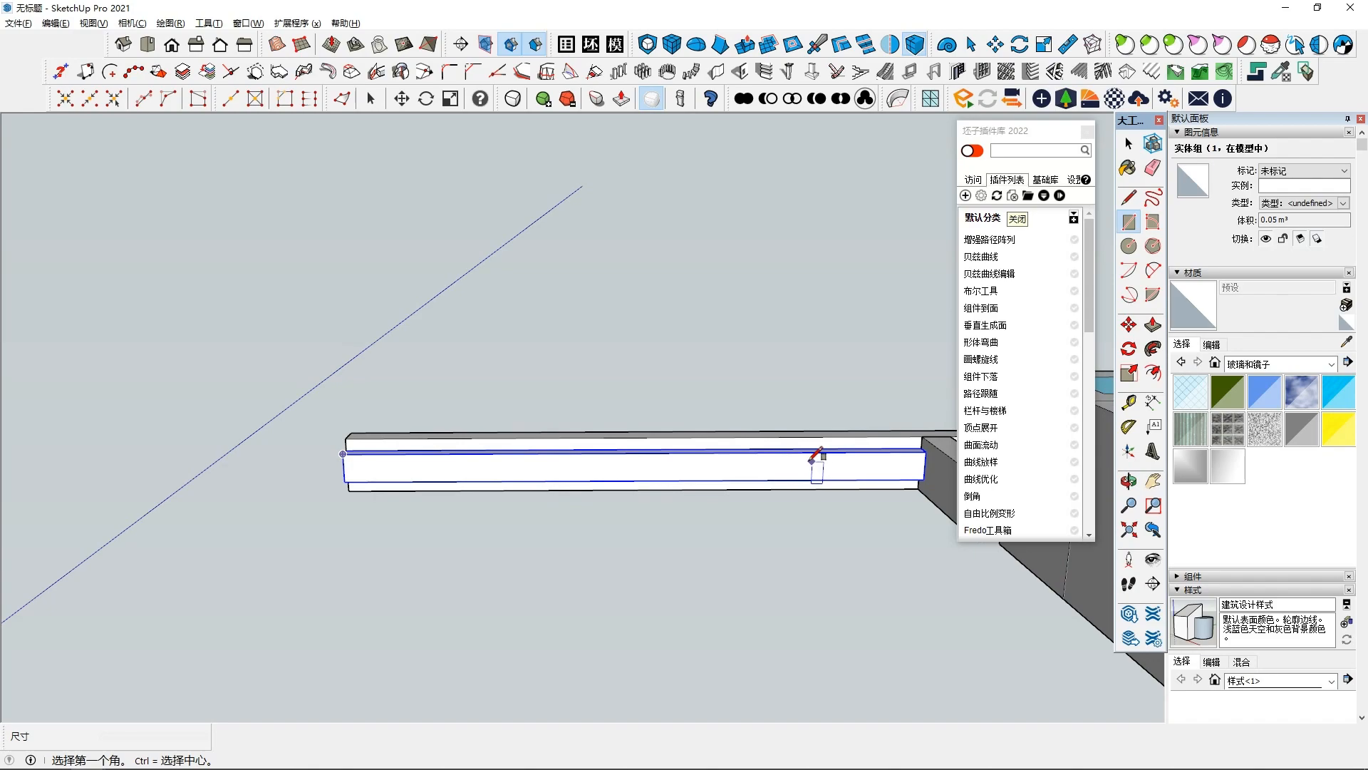
pyautogui.click(842, 451)
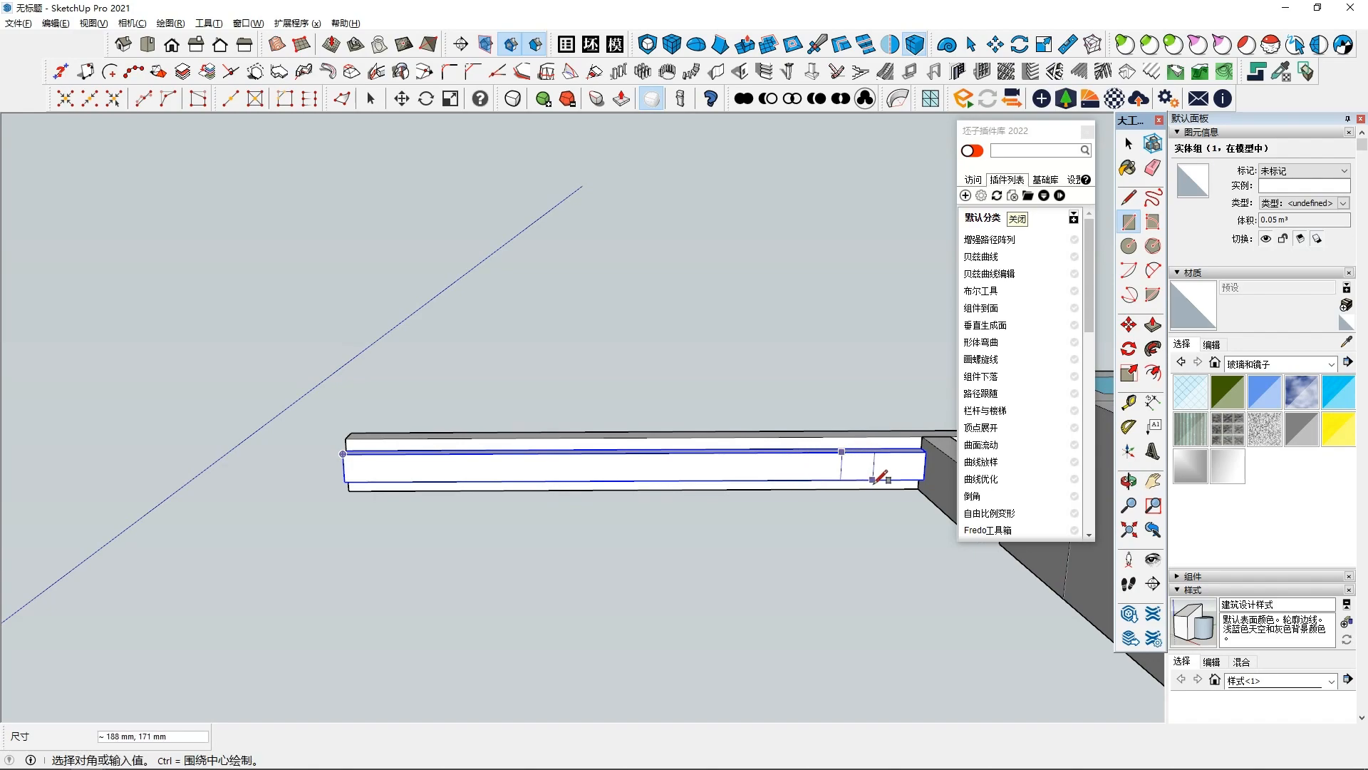
pyautogui.click(872, 481)
# - Push/pull the rectangle about 500 mm downward to form a baluster
pyautogui.press('space')
pyautogui.moveTo(818, 623); pyautogui.dragTo(843, 562, button='middle')
pyautogui.click(1154, 324)
pyautogui.click(865, 454)
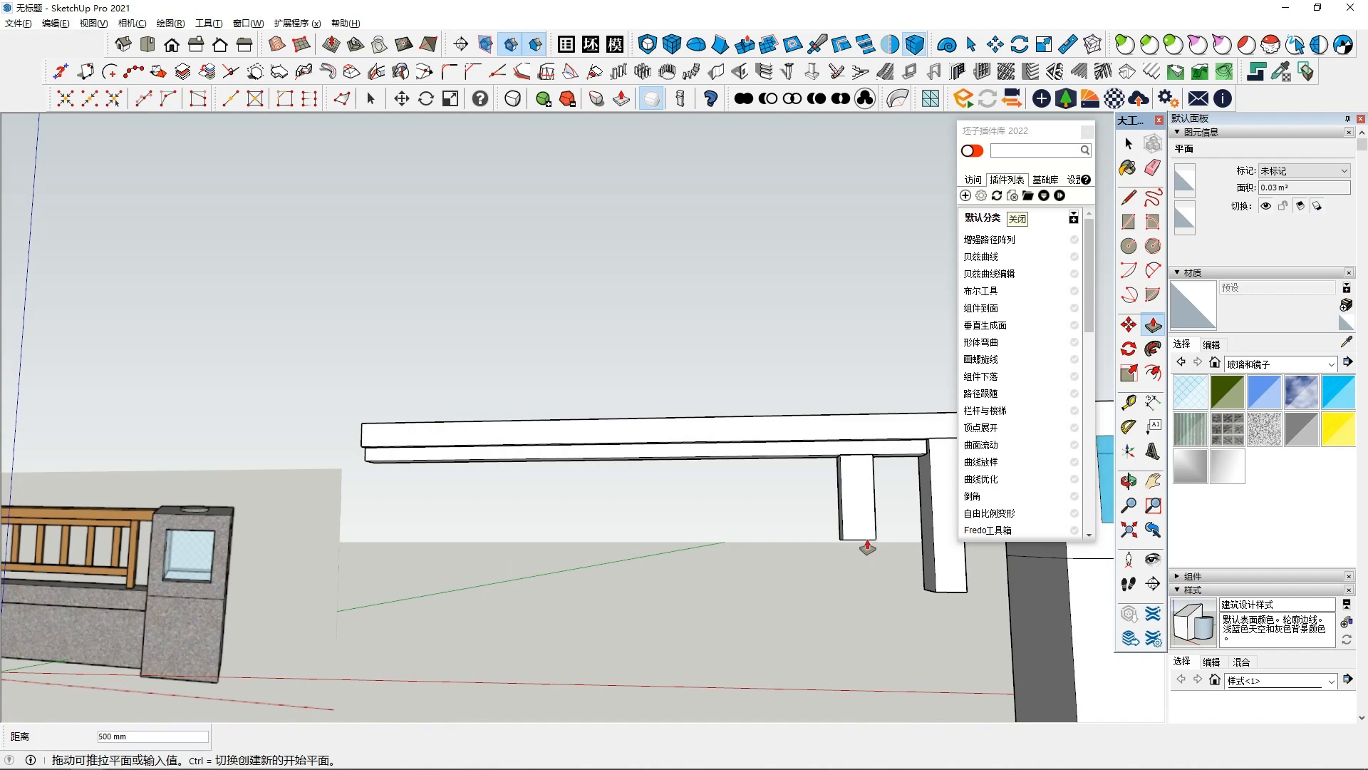
pyautogui.click(866, 545)
# - Select the baluster and make it a group
pyautogui.moveTo(867, 544); pyautogui.dragTo(673, 554, button='middle')
pyautogui.doubleClick(736, 538)
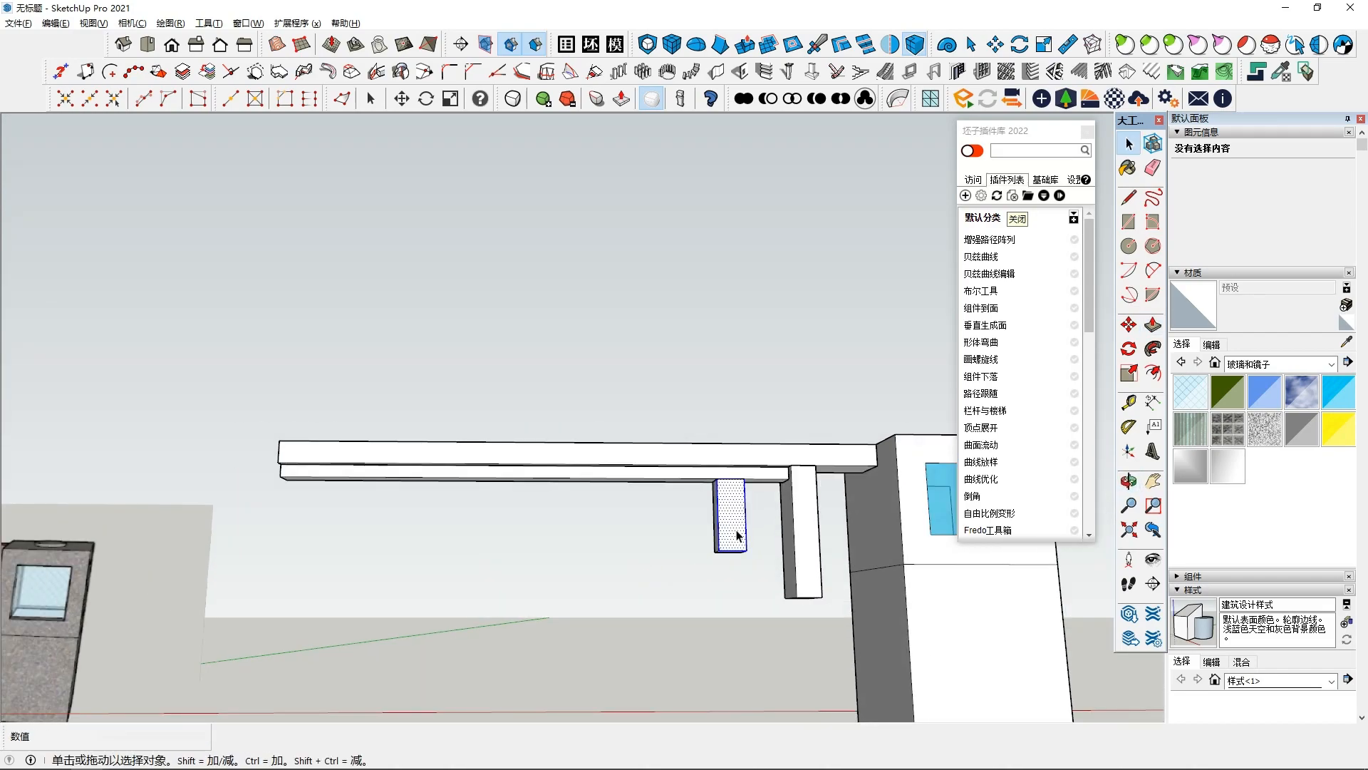
pyautogui.scroll(-3, 727, 538)
pyautogui.rightClick(721, 537)
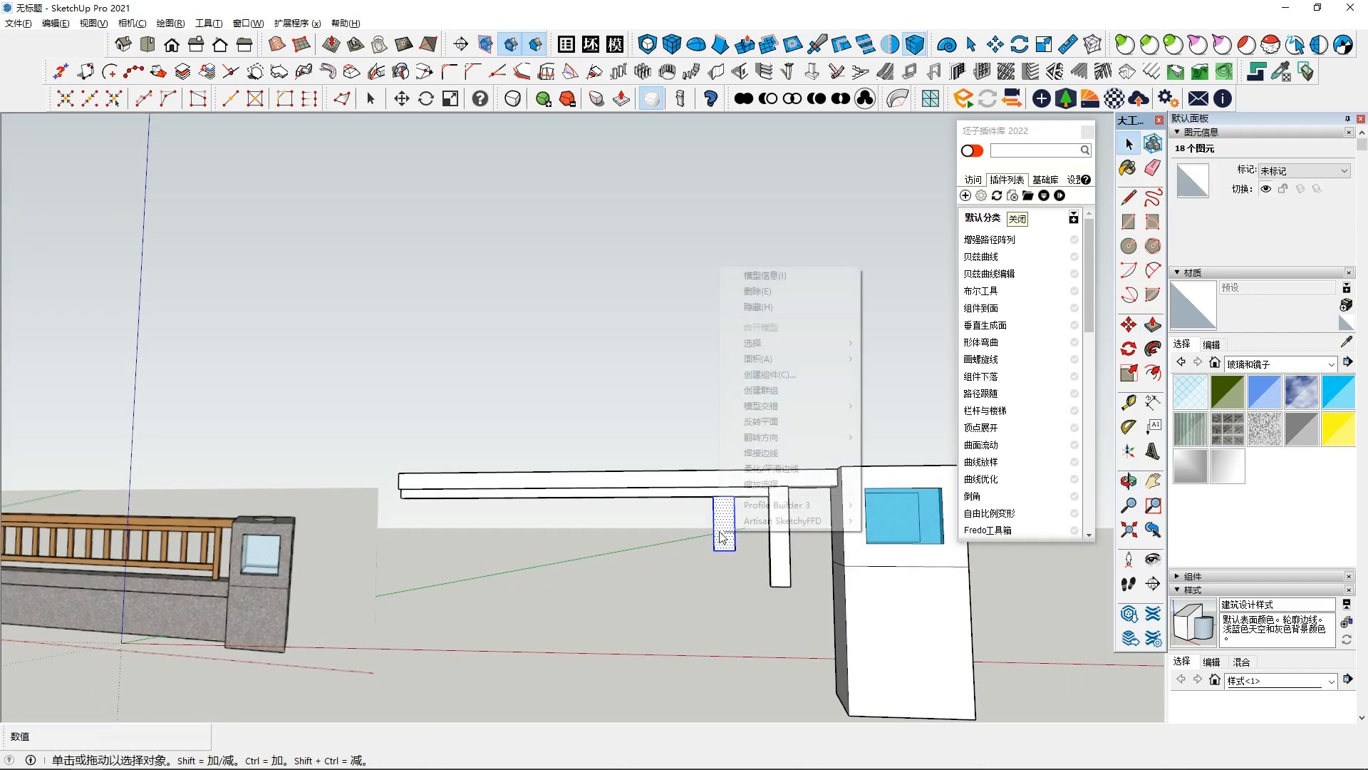
pyautogui.click(760, 393)
# - Copy the baluster about 396 mm along the arm and array it into 6 copies
pyautogui.press('m')
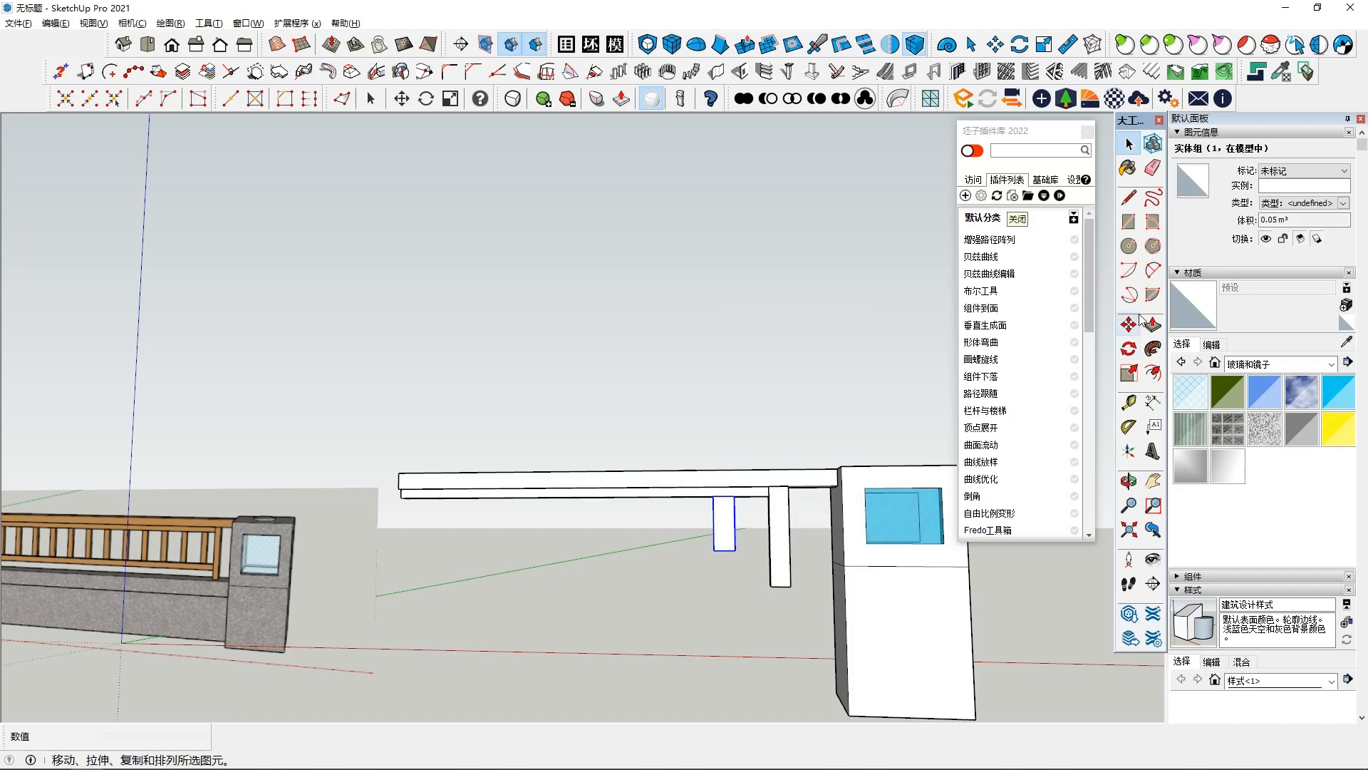
pyautogui.press('ctrl')
pyautogui.click(734, 496)
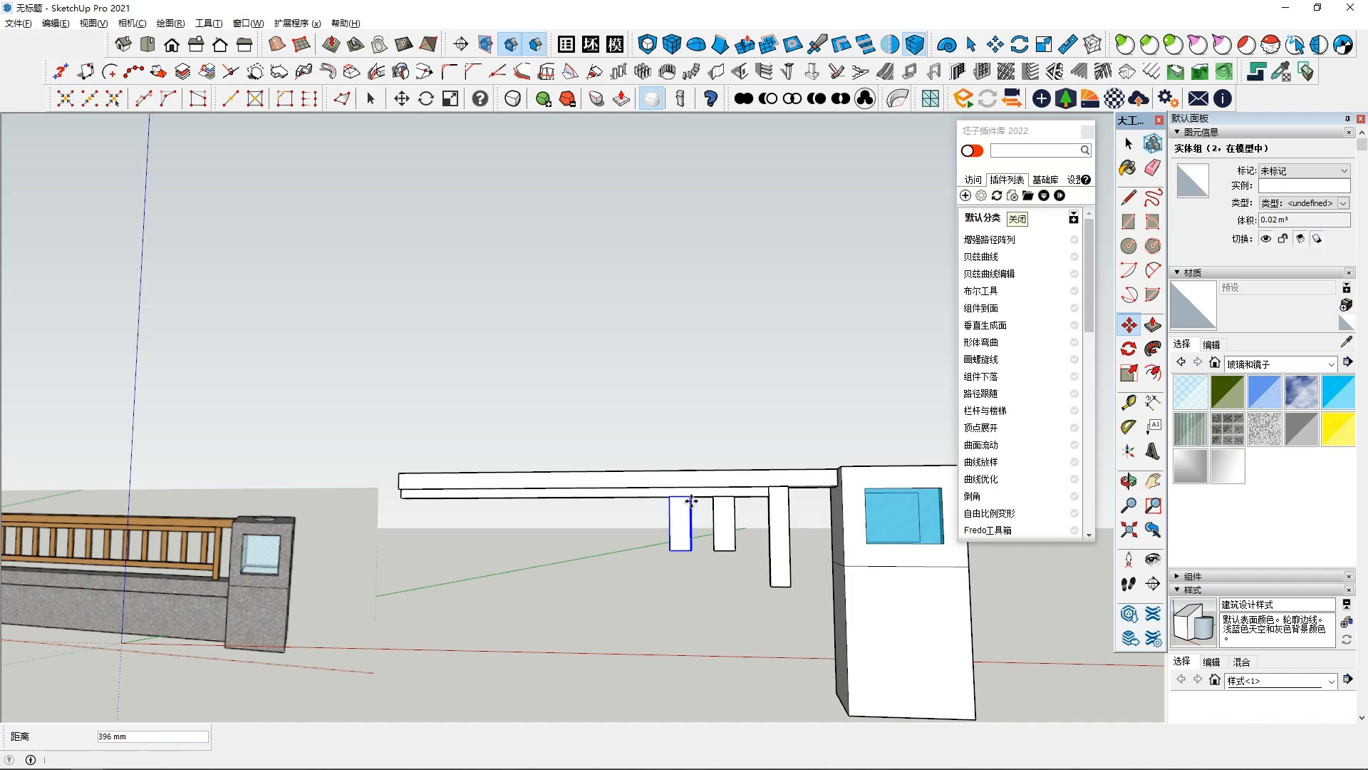
pyautogui.write('6x')
pyautogui.press('Return')
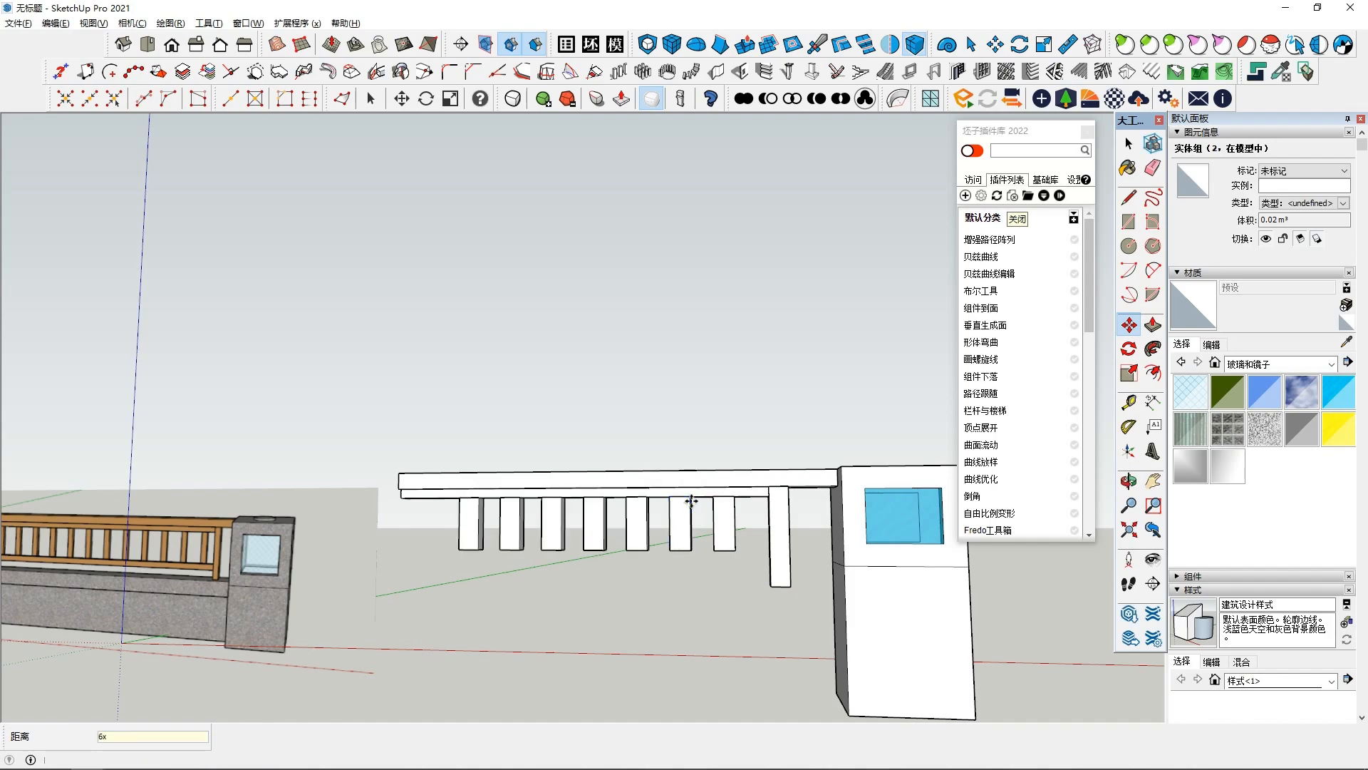
# - Orbit and zoom around the row of balusters and the support post to inspect them
pyautogui.scroll(-1, 677, 510)
pyautogui.press('space')
pyautogui.moveTo(762, 564); pyautogui.dragTo(761, 604, button='middle')
pyautogui.scroll(1, 743, 540)
pyautogui.scroll(1, 721, 480)
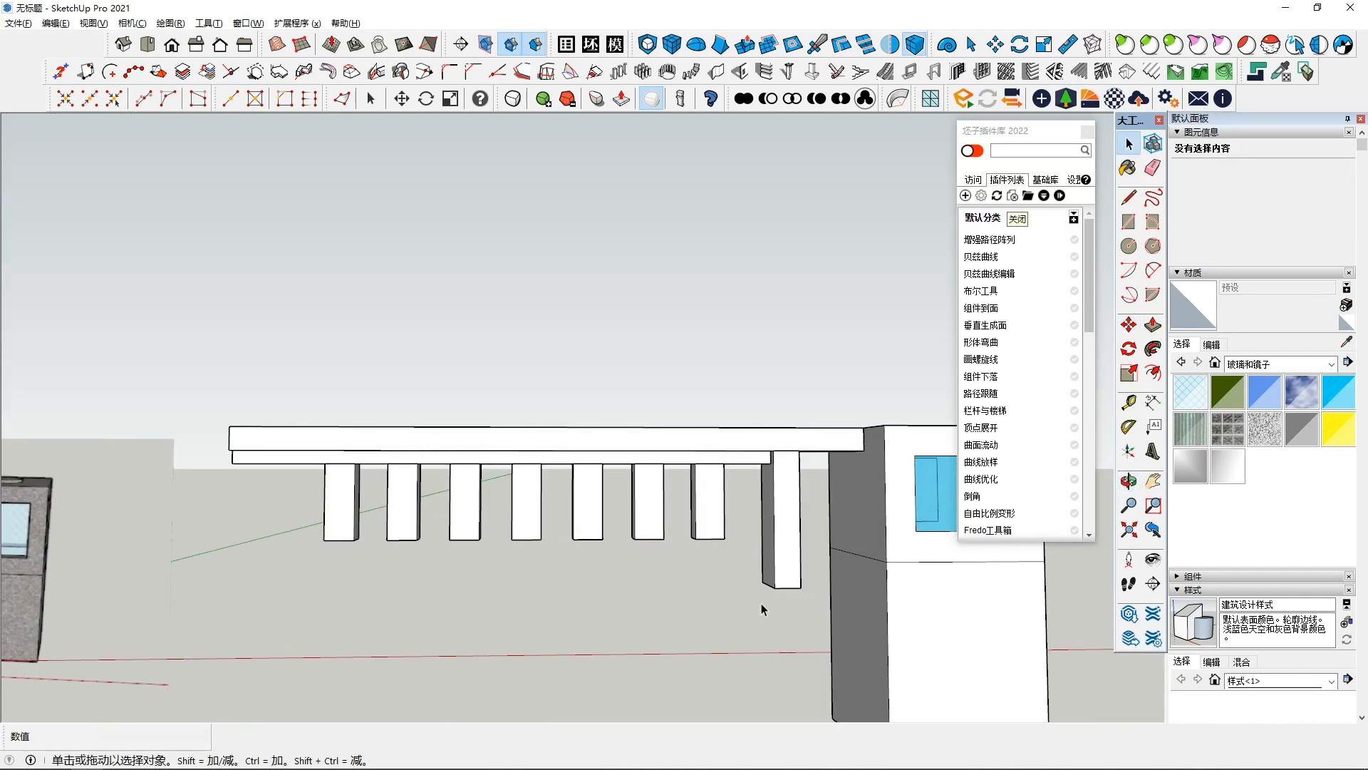
pyautogui.scroll(1, 766, 604)
pyautogui.scroll(-3, 206, 688)
pyautogui.scroll(-2, 91, 684)
pyautogui.keyDown('shift'); pyautogui.moveTo(28, 637); pyautogui.dragTo(67, 620, button='middle'); pyautogui.keyUp('shift')
pyautogui.moveTo(548, 591)
pyautogui.mouseDown(button='middle')
pyautogui.moveTo(562, 489)
pyautogui.moveTo(607, 522)
pyautogui.moveTo(549, 610)
pyautogui.mouseUp(button='middle')
pyautogui.scroll(1, 547, 614)
pyautogui.scroll(2, 533, 535)
pyautogui.moveTo(532, 535); pyautogui.dragTo(528, 476, button='middle')
pyautogui.scroll(1, 531, 483)
pyautogui.scroll(-1, 546, 528)
pyautogui.moveTo(547, 527); pyautogui.dragTo(602, 535, button='middle')
pyautogui.scroll(1, 602, 539)
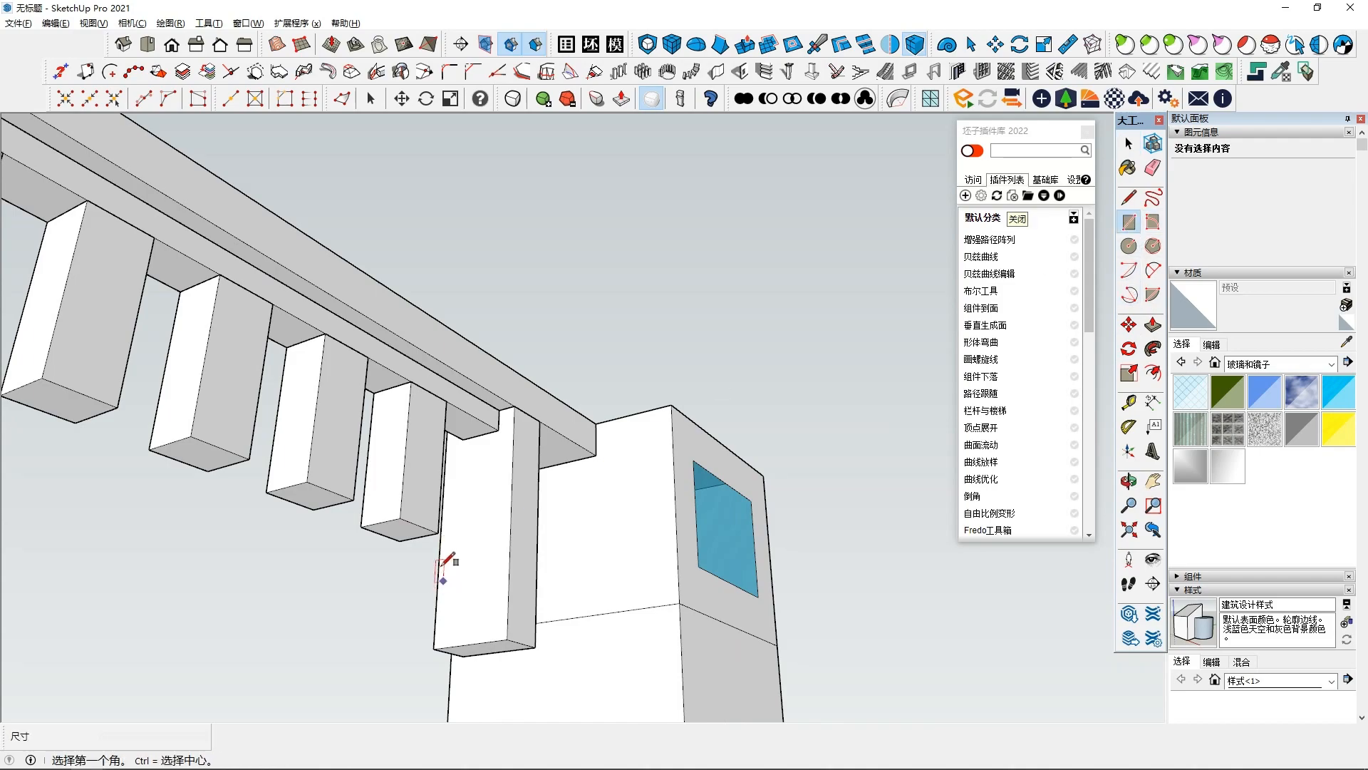
# - Draw a rectangle on the support post's side face level with the bottoms of the balusters
pyautogui.click(438, 533)
pyautogui.press('Escape')
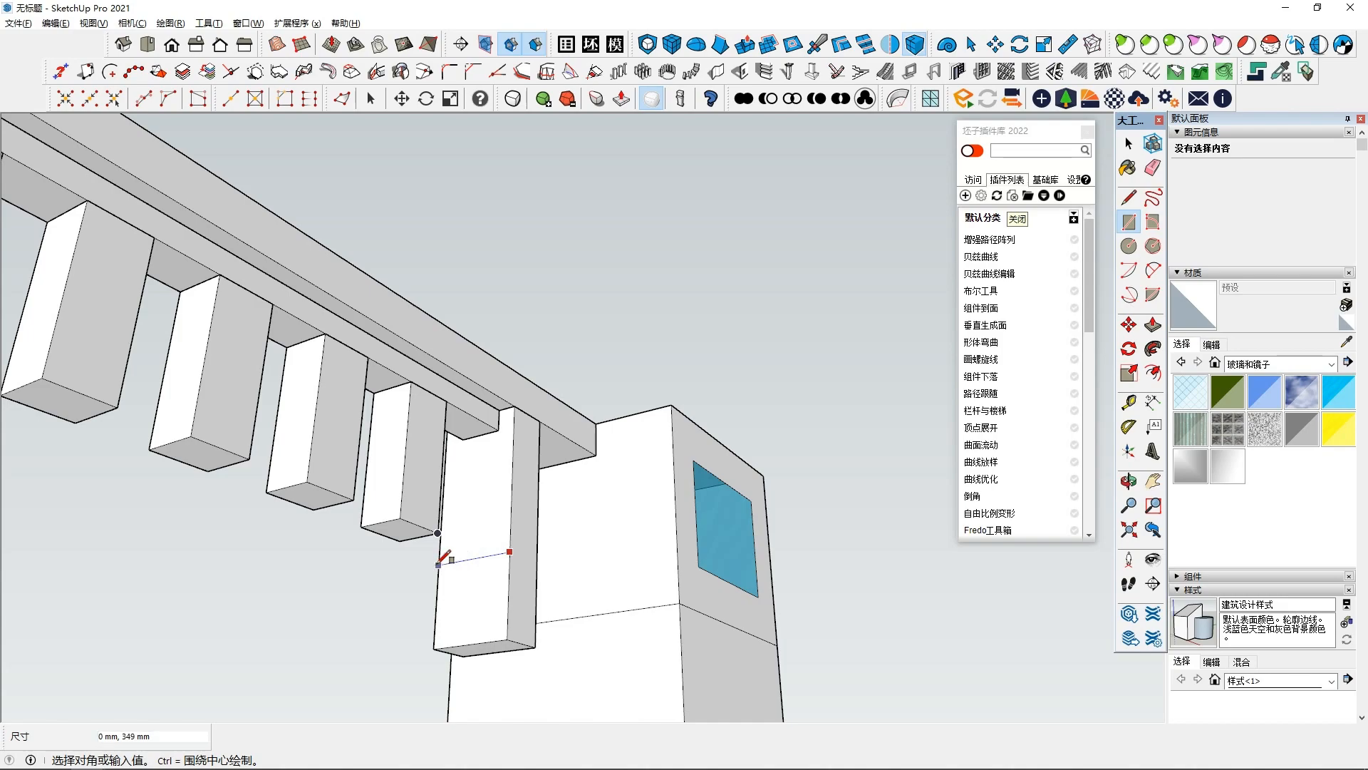
pyautogui.scroll(-1, 435, 632)
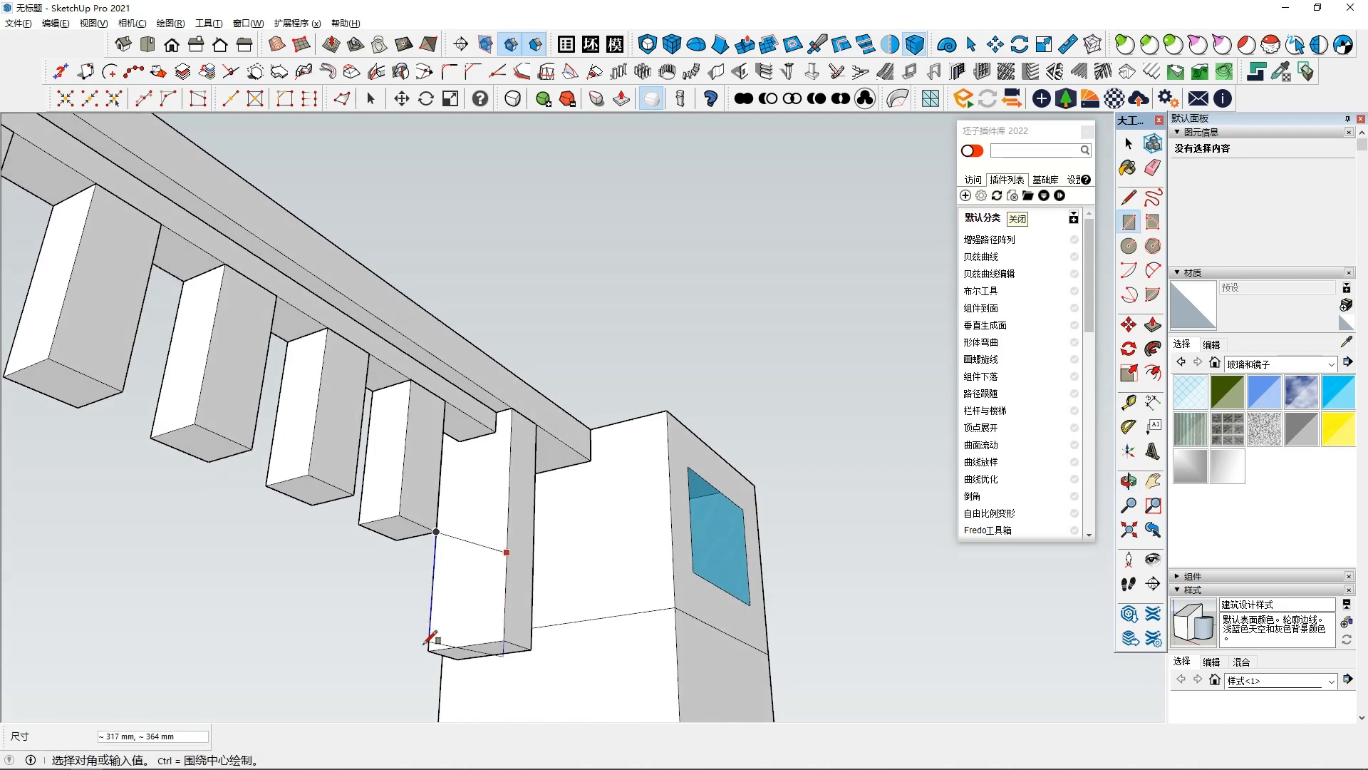
pyautogui.click(428, 650)
# - Push/pull the rectangle along the row of balusters to form a bottom rail
pyautogui.moveTo(437, 641); pyautogui.dragTo(356, 701, button='middle')
pyautogui.press('space')
pyautogui.click(479, 620)
pyautogui.click(1152, 325)
pyautogui.click(511, 604)
pyautogui.moveTo(510, 604); pyautogui.dragTo(426, 594, button='middle')
pyautogui.click(332, 427)
pyautogui.press('space')
pyautogui.moveTo(467, 523); pyautogui.dragTo(480, 547, button='middle')
pyautogui.click(476, 537)
pyautogui.press('ctrl')
pyautogui.click(468, 550)
pyautogui.click(394, 552)
pyautogui.scroll(-3, 470, 527)
pyautogui.moveTo(533, 461); pyautogui.dragTo(635, 397, button='middle')
pyautogui.press('space')
pyautogui.click(525, 349)
pyautogui.scroll(-2, 526, 351)
pyautogui.press('space')
pyautogui.moveTo(641, 537); pyautogui.dragTo(843, 443, button='middle')
# - Draw a rectangle on the control box's side face below the arm
pyautogui.click(1129, 222)
pyautogui.click(727, 516)
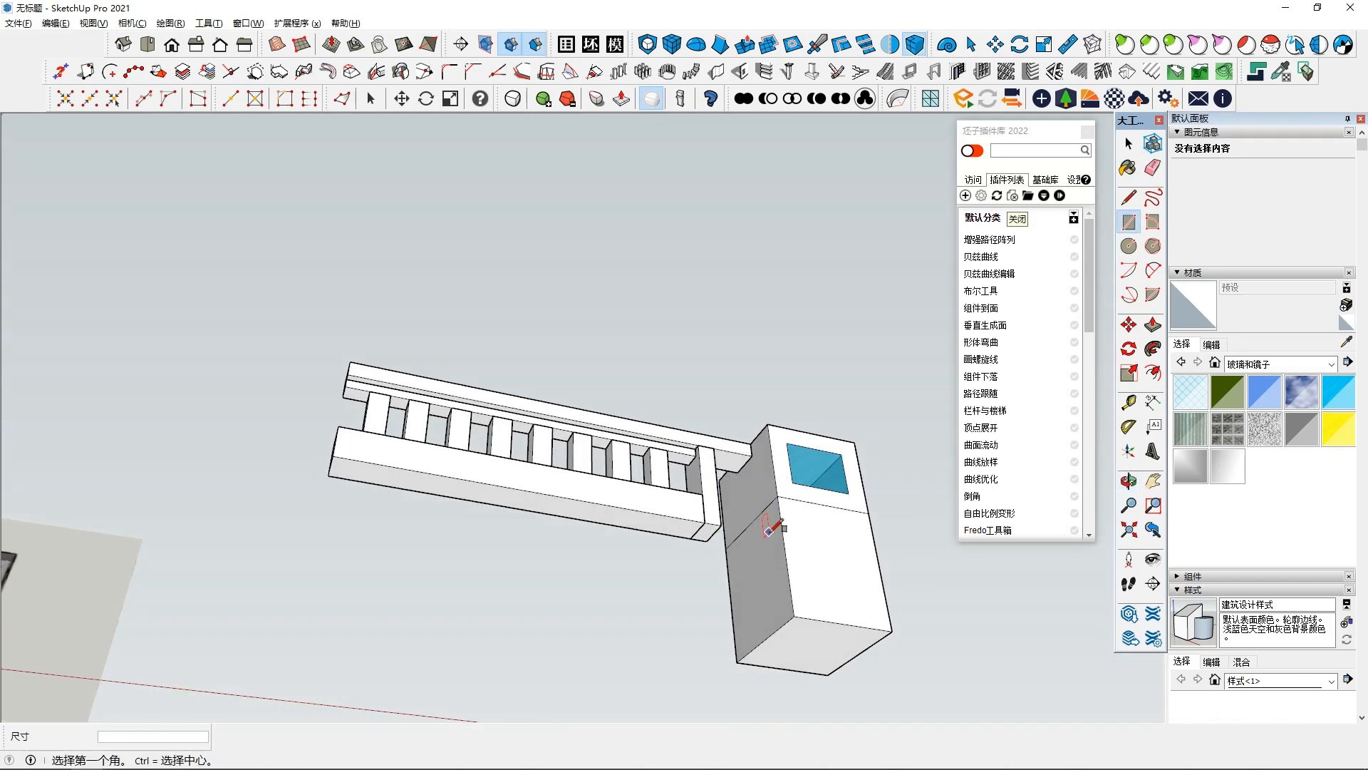
pyautogui.click(721, 525)
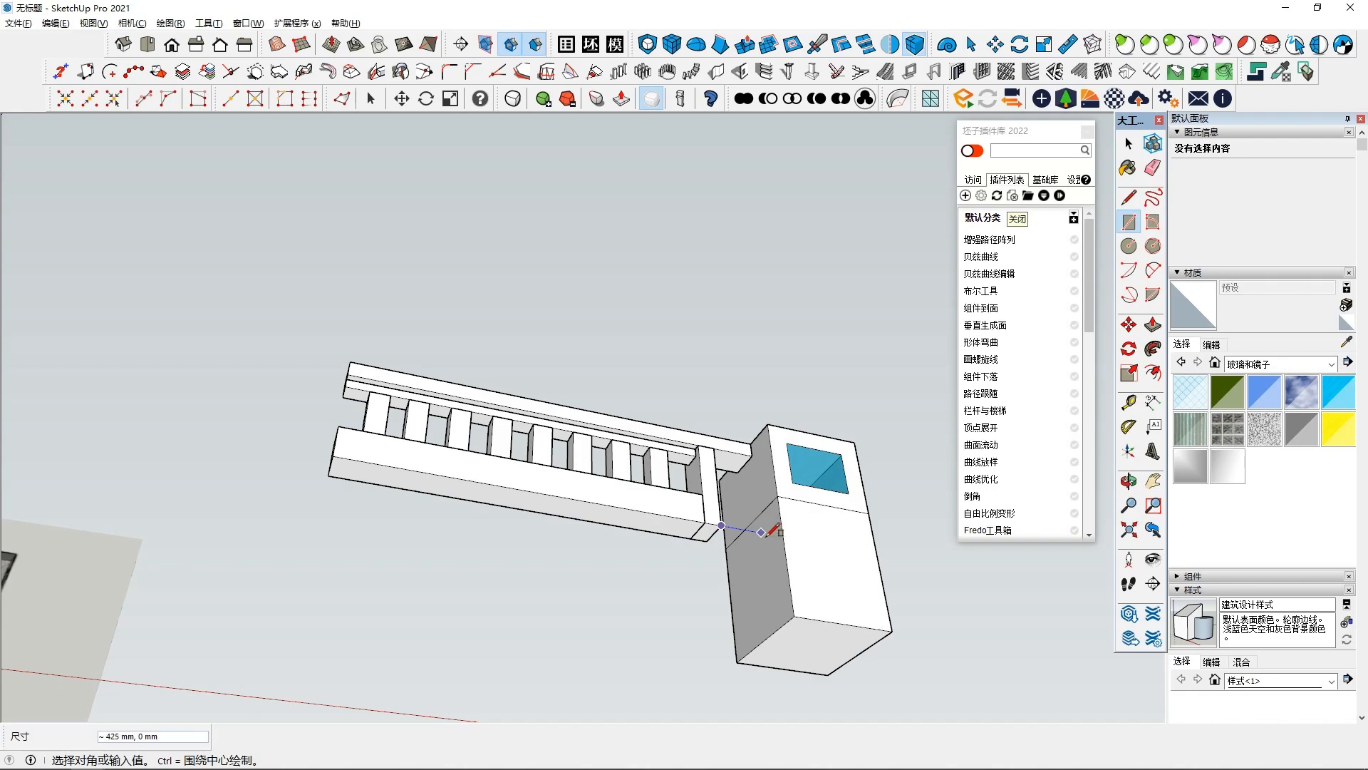
pyautogui.moveTo(730, 536); pyautogui.dragTo(570, 446, button='middle')
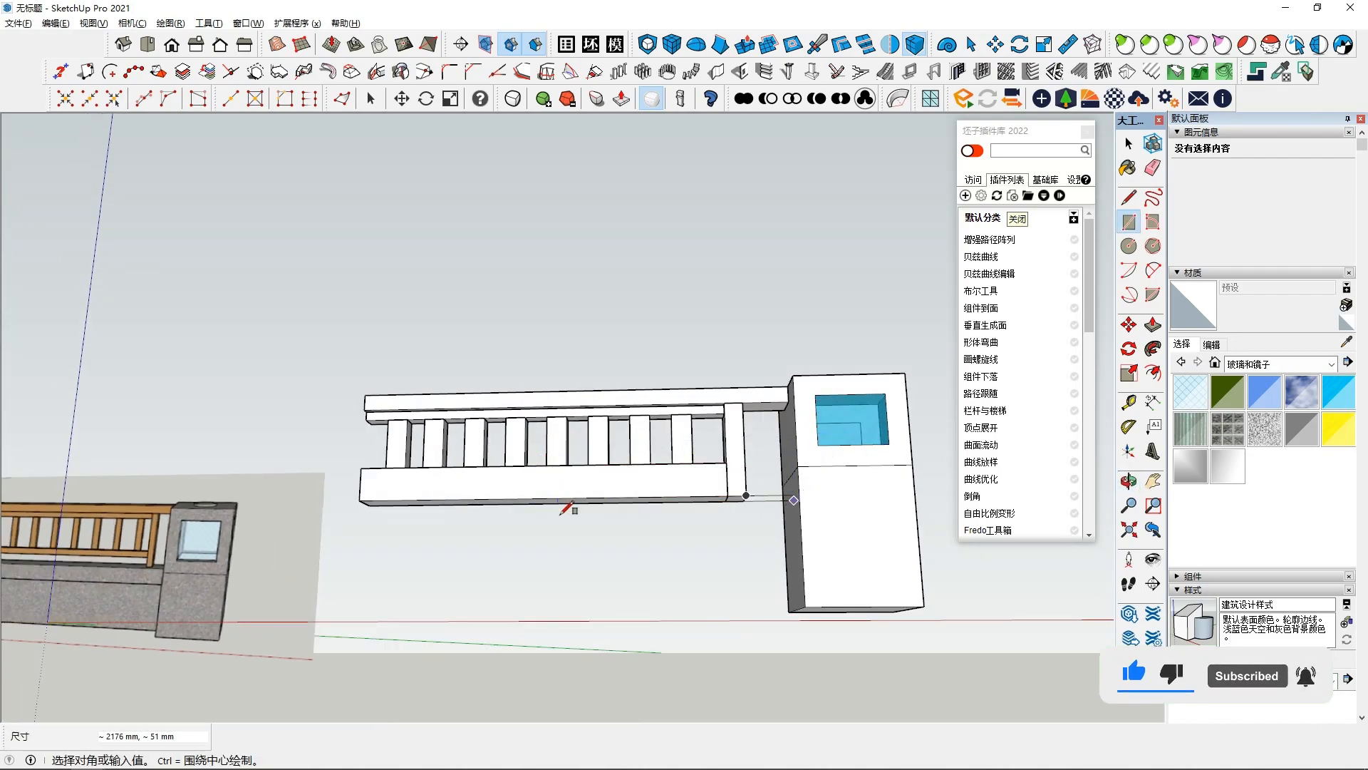
pyautogui.moveTo(642, 544); pyautogui.dragTo(667, 621, button='middle')
pyautogui.click(608, 614)
# - Select the rectangle and move it about 72 mm across the box face
pyautogui.press('space')
pyautogui.doubleClick(663, 566)
pyautogui.click(1129, 325)
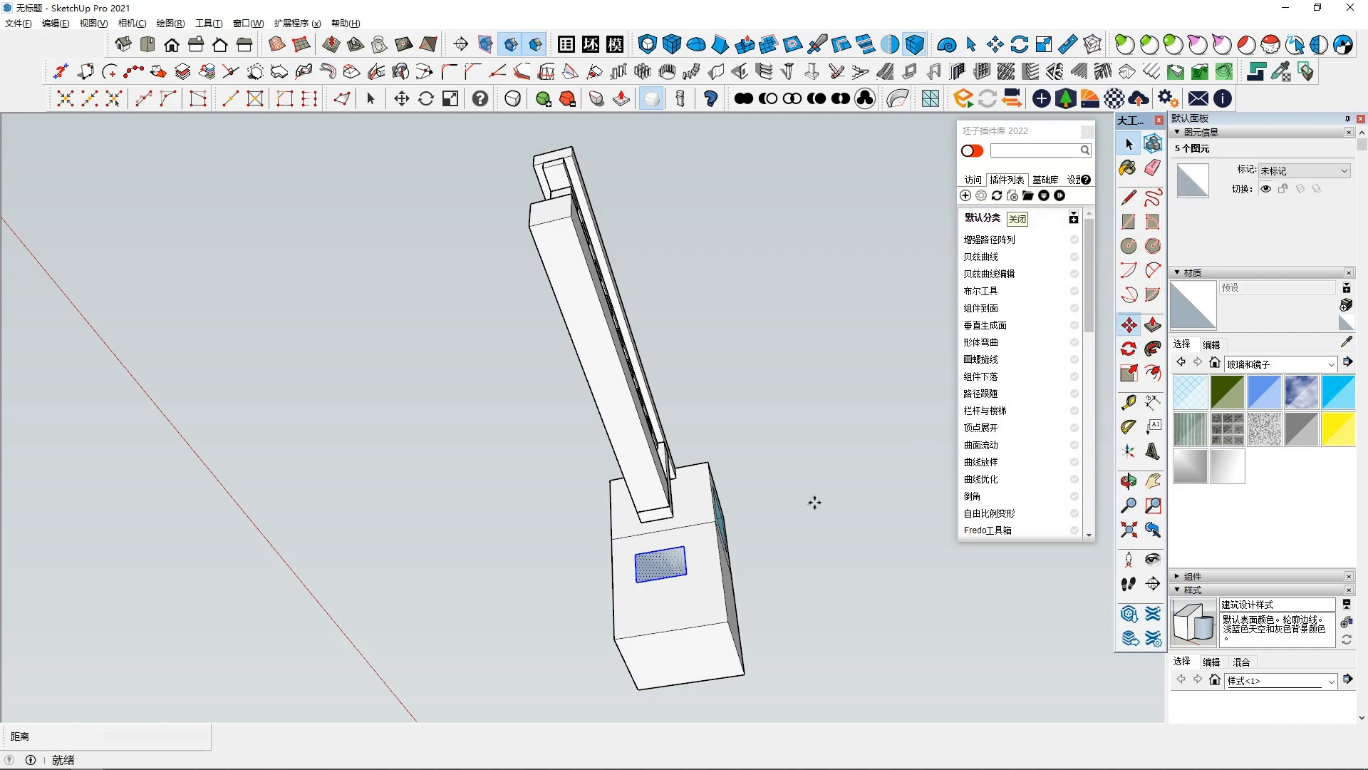
pyautogui.click(660, 567)
pyautogui.scroll(3, 664, 566)
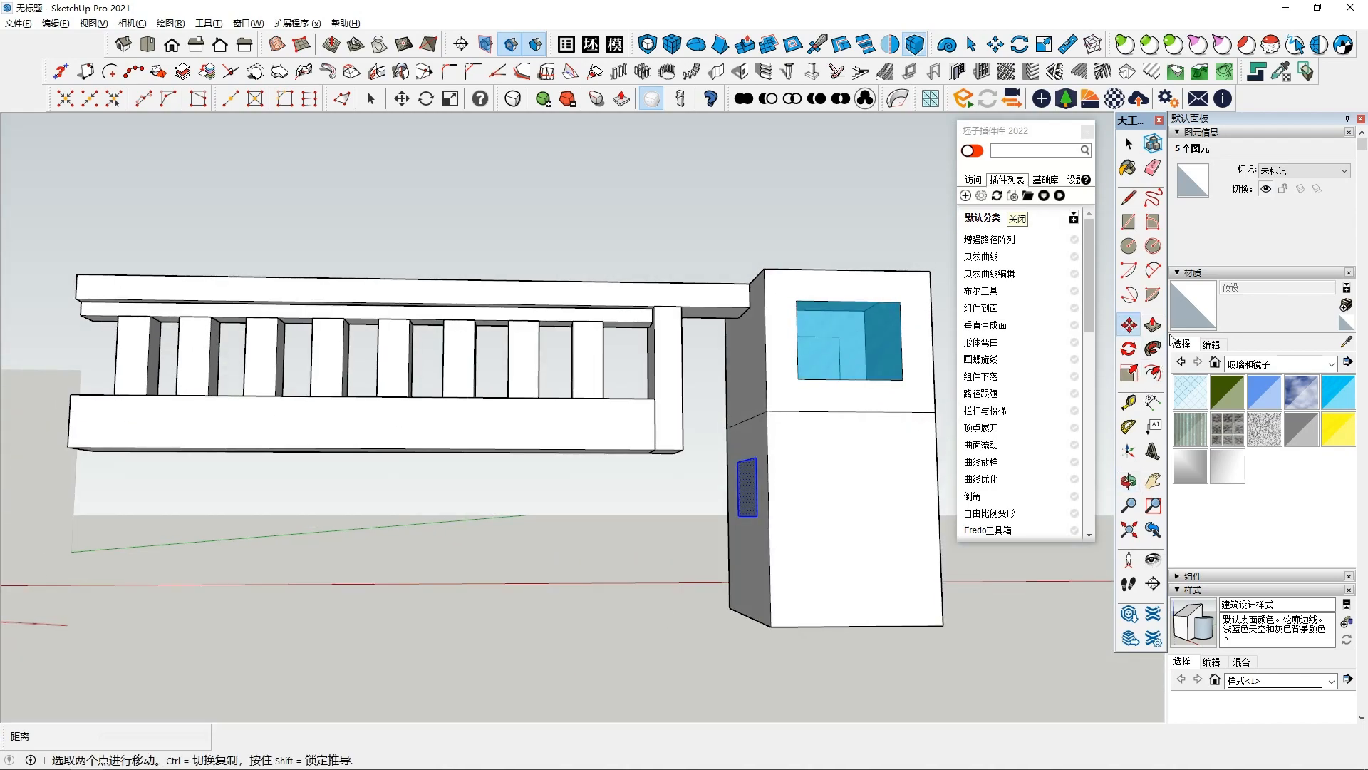
# - Push/pull the rectangle about 3969 mm along the arm to form a long base beam
pyautogui.click(1155, 327)
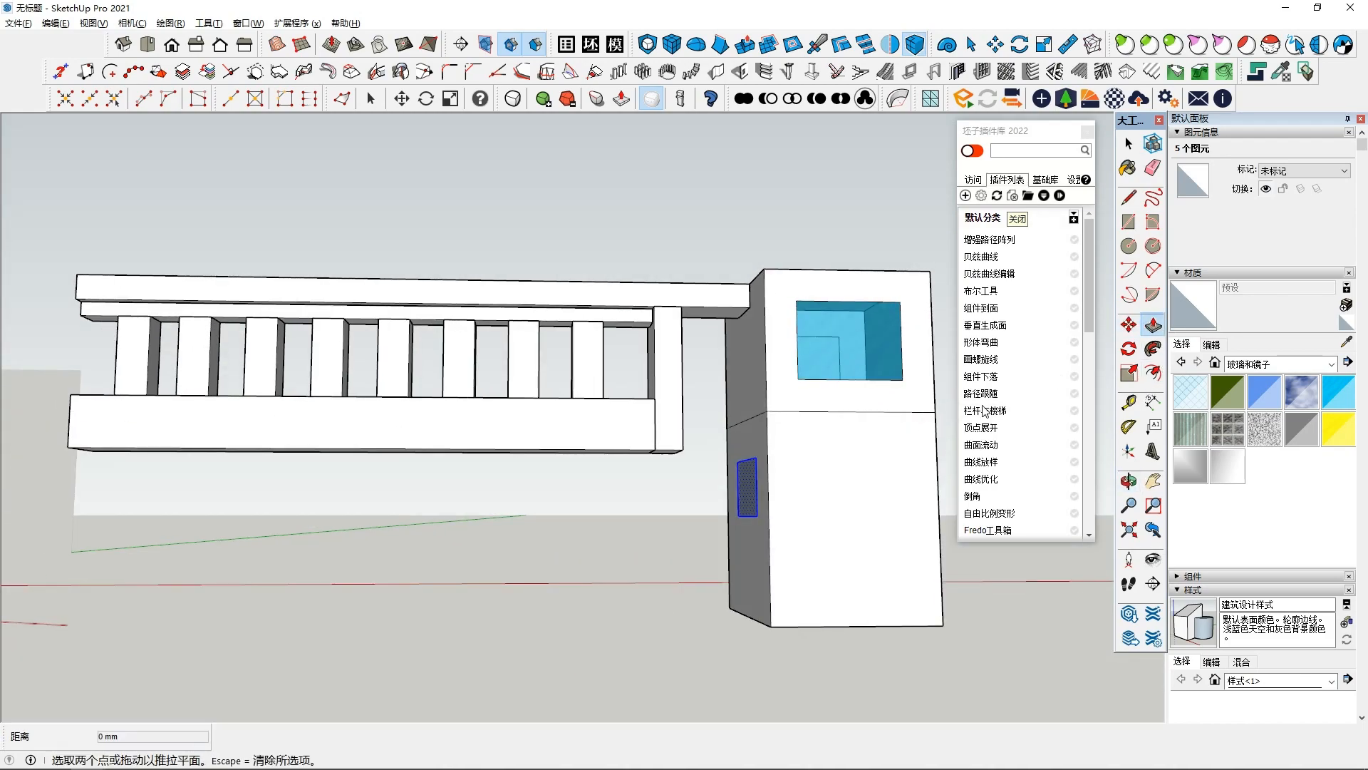
pyautogui.click(748, 484)
pyautogui.keyDown('shift'); pyautogui.moveTo(436, 454); pyautogui.dragTo(666, 534, button='middle'); pyautogui.keyUp('shift')
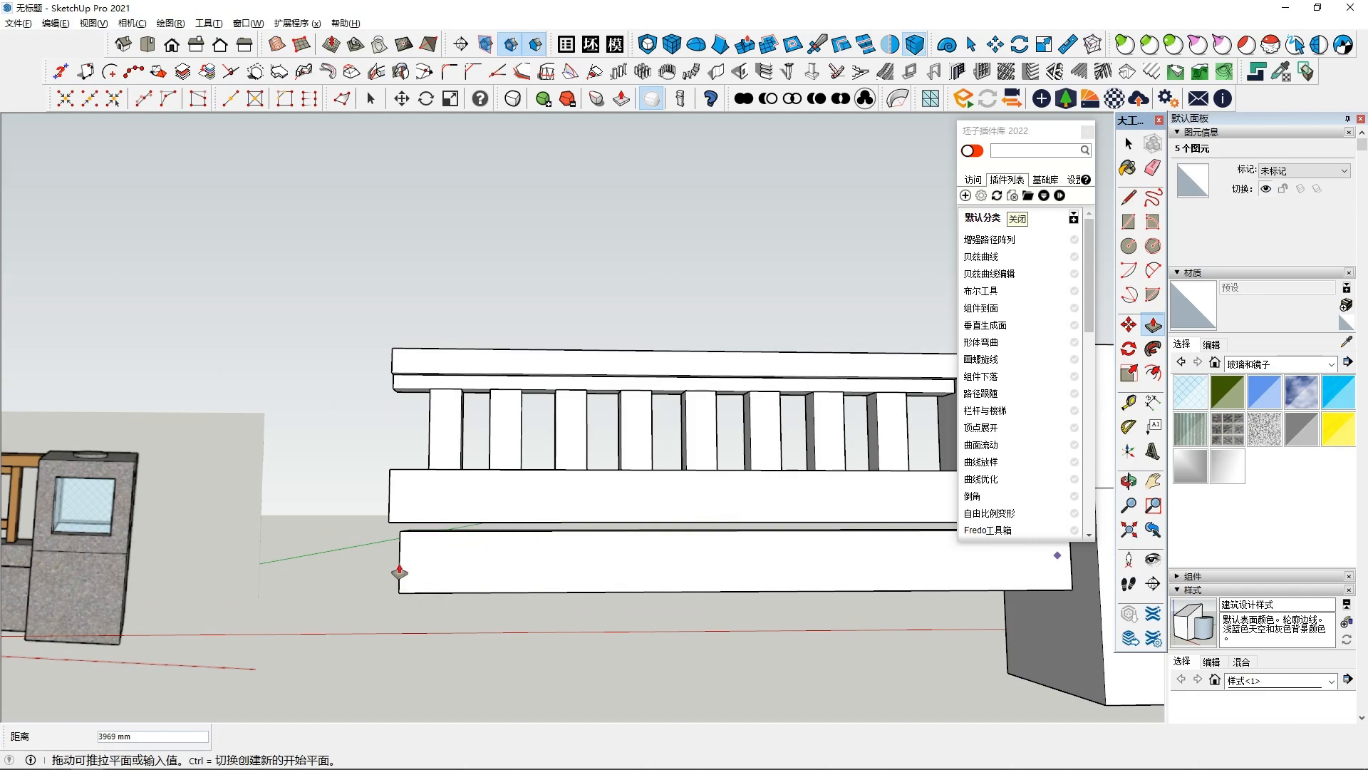
pyautogui.click(455, 571)
# - Select the base beam and make it a group
pyautogui.press('space')
pyautogui.tripleClick(611, 566)
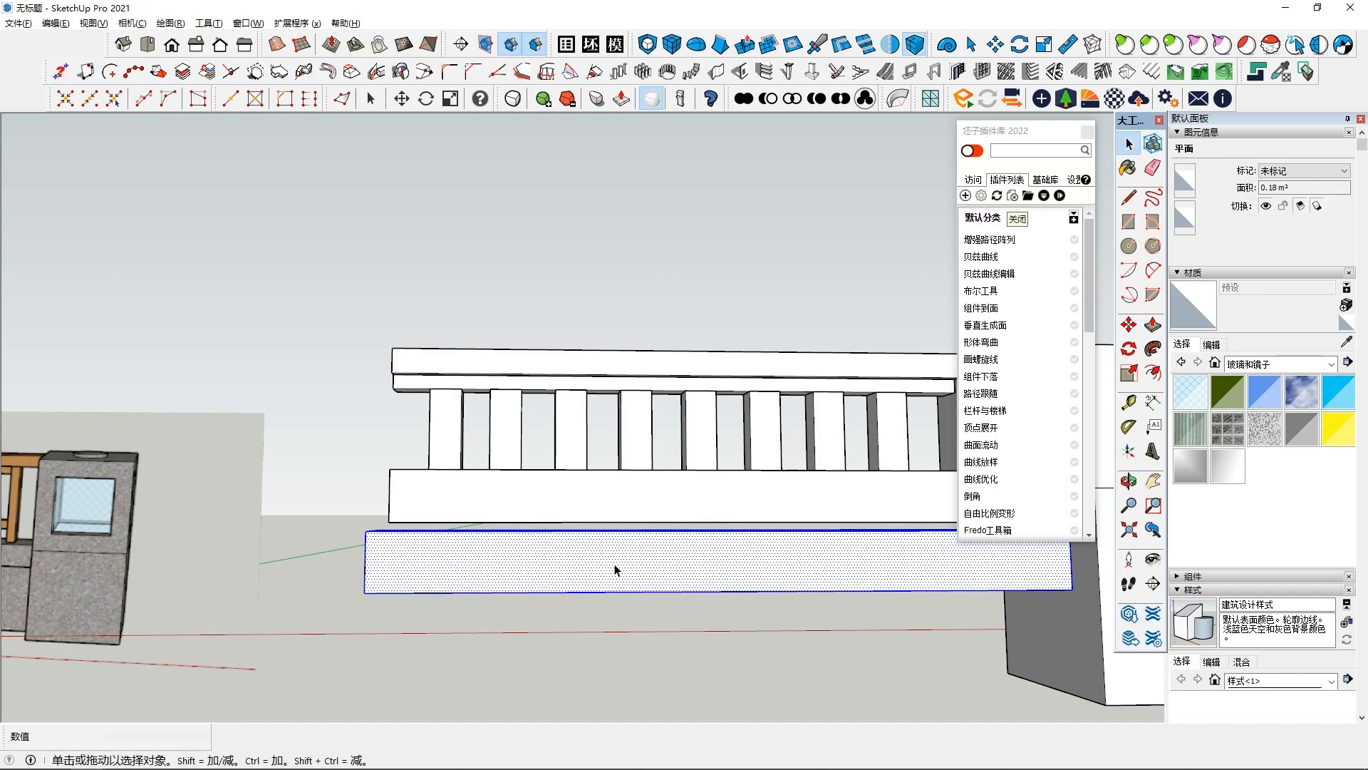
pyautogui.rightClick(643, 554)
pyautogui.click(698, 416)
pyautogui.keyDown('shift'); pyautogui.moveTo(818, 467); pyautogui.dragTo(646, 496, button='middle'); pyautogui.keyUp('shift')
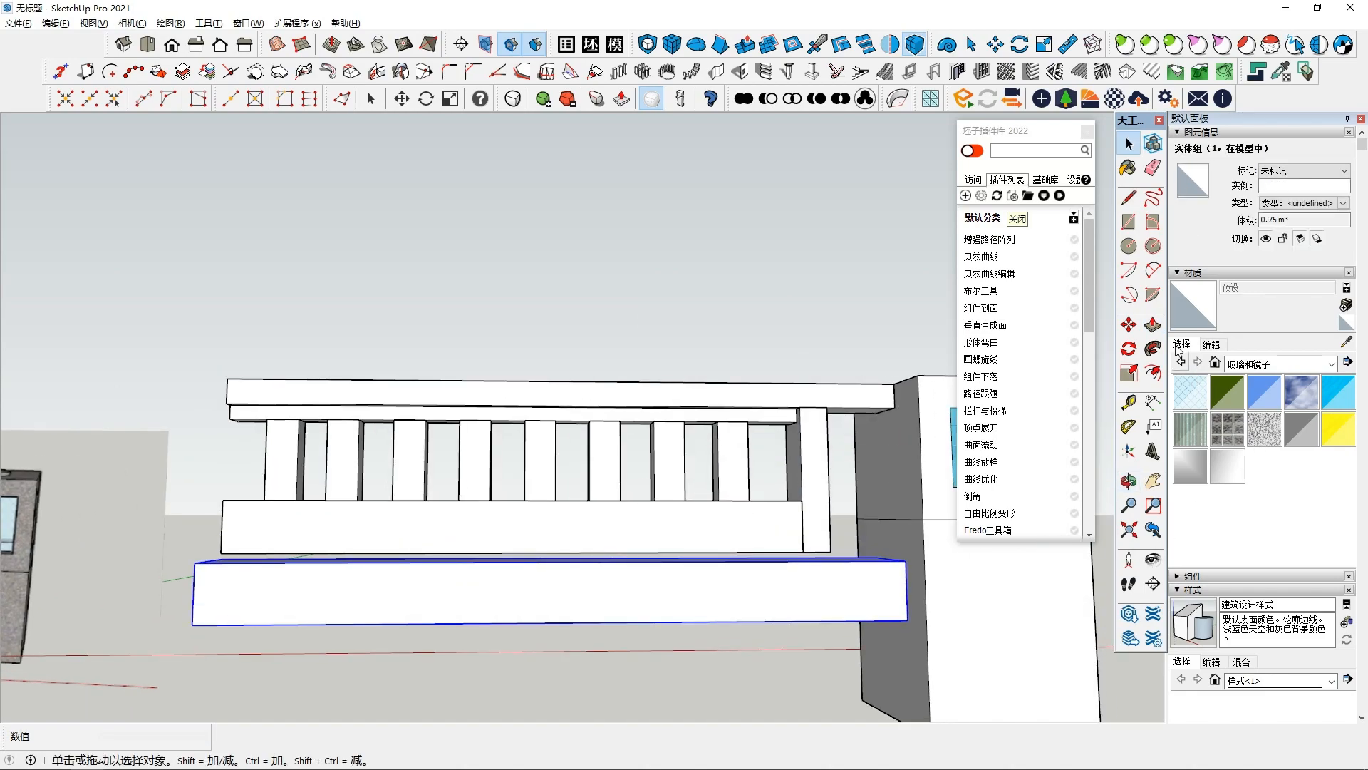
pyautogui.click(1130, 325)
pyautogui.click(851, 562)
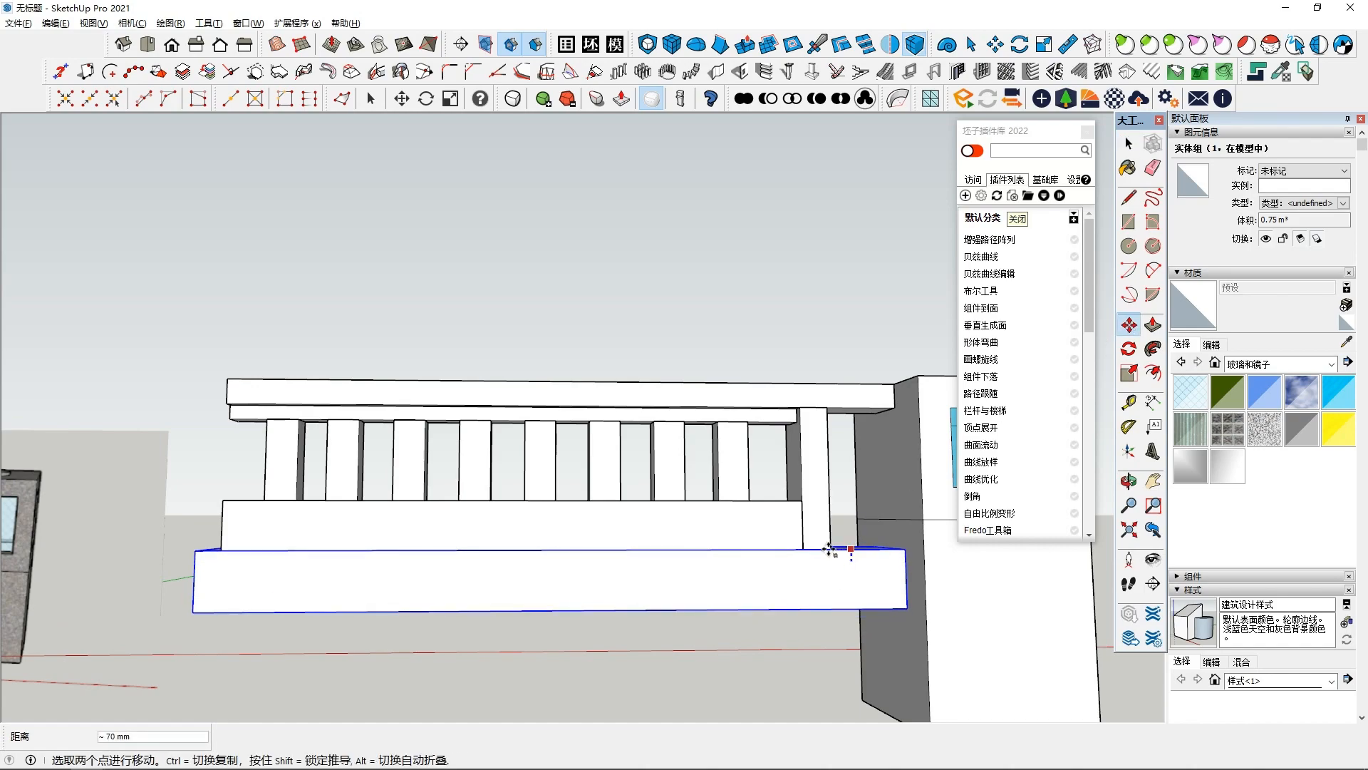
pyautogui.moveTo(829, 548); pyautogui.dragTo(736, 571, button='middle')
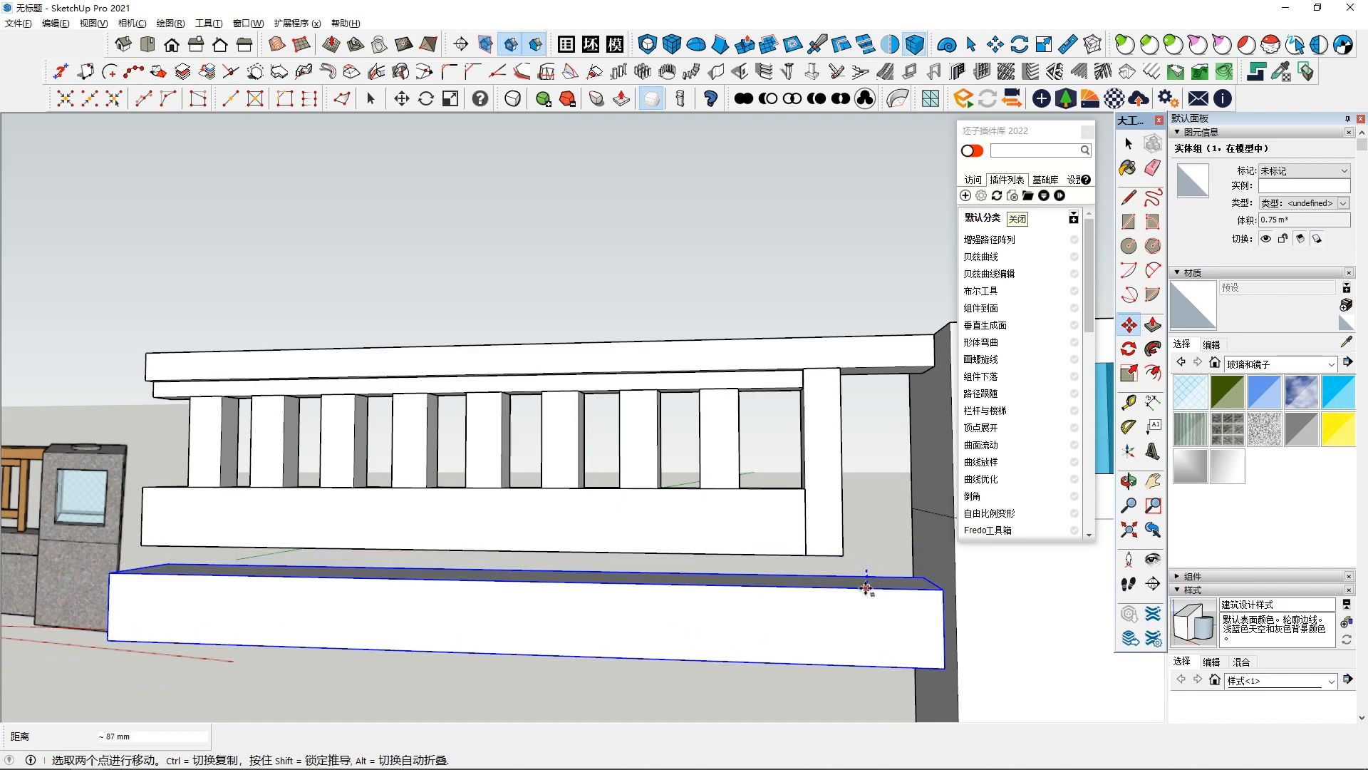
pyautogui.click(883, 583)
pyautogui.click(904, 587)
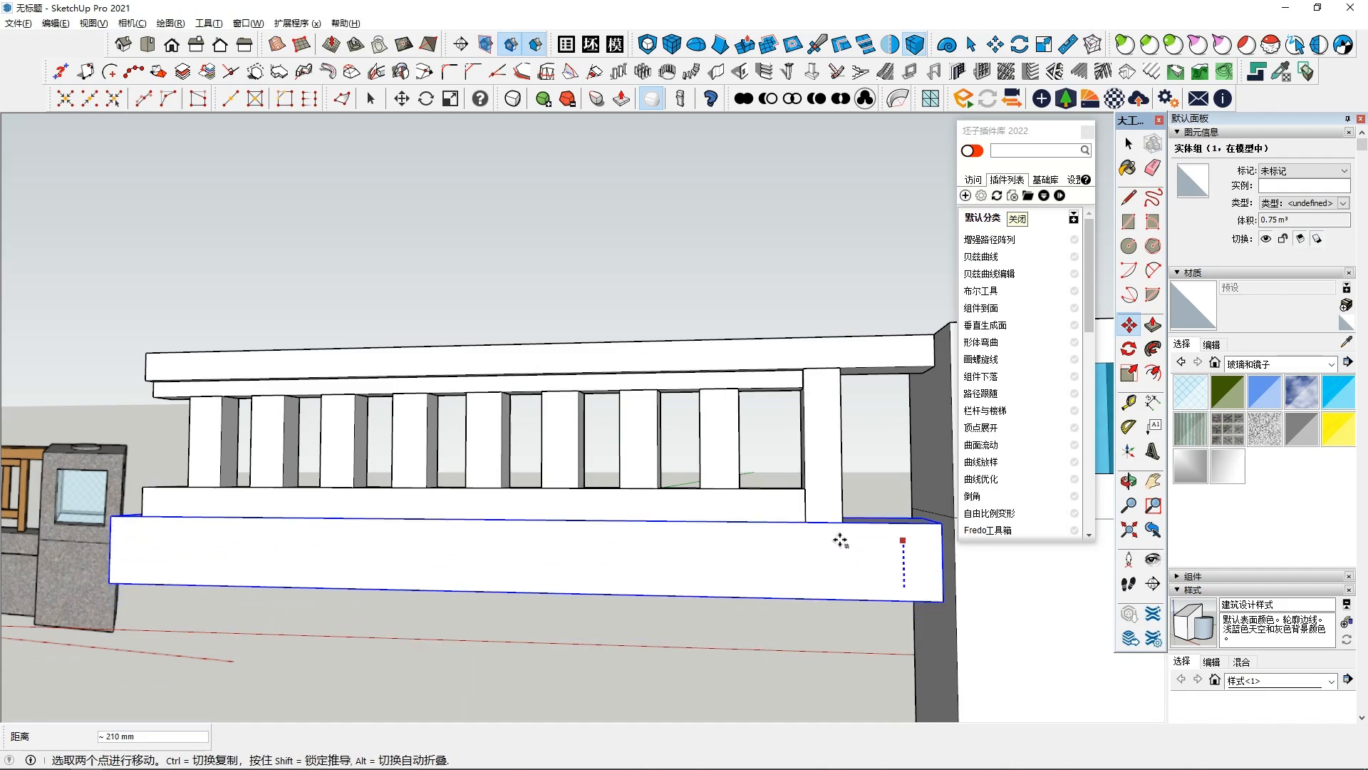
pyautogui.press('Escape')
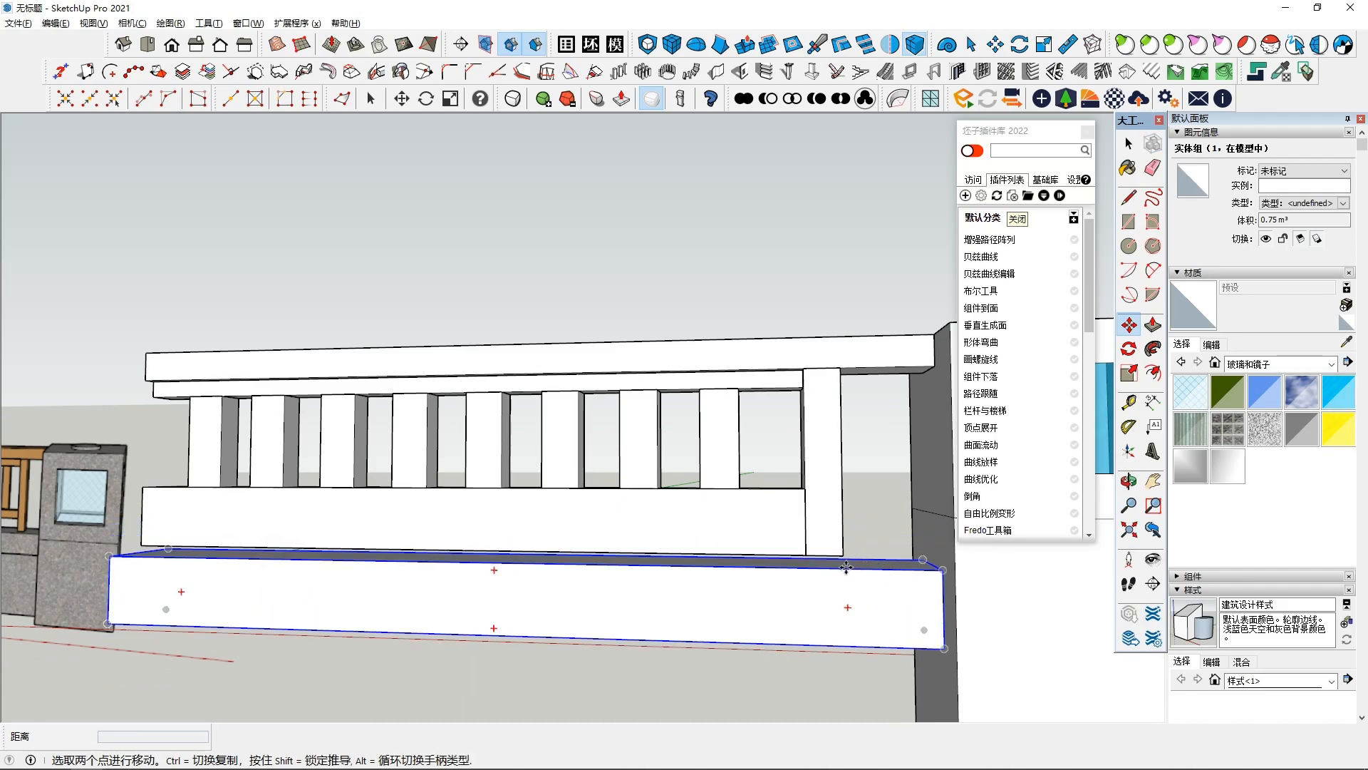
# - Move the base beam up so it sits directly beneath the arm's lower rail
pyautogui.click(846, 567)
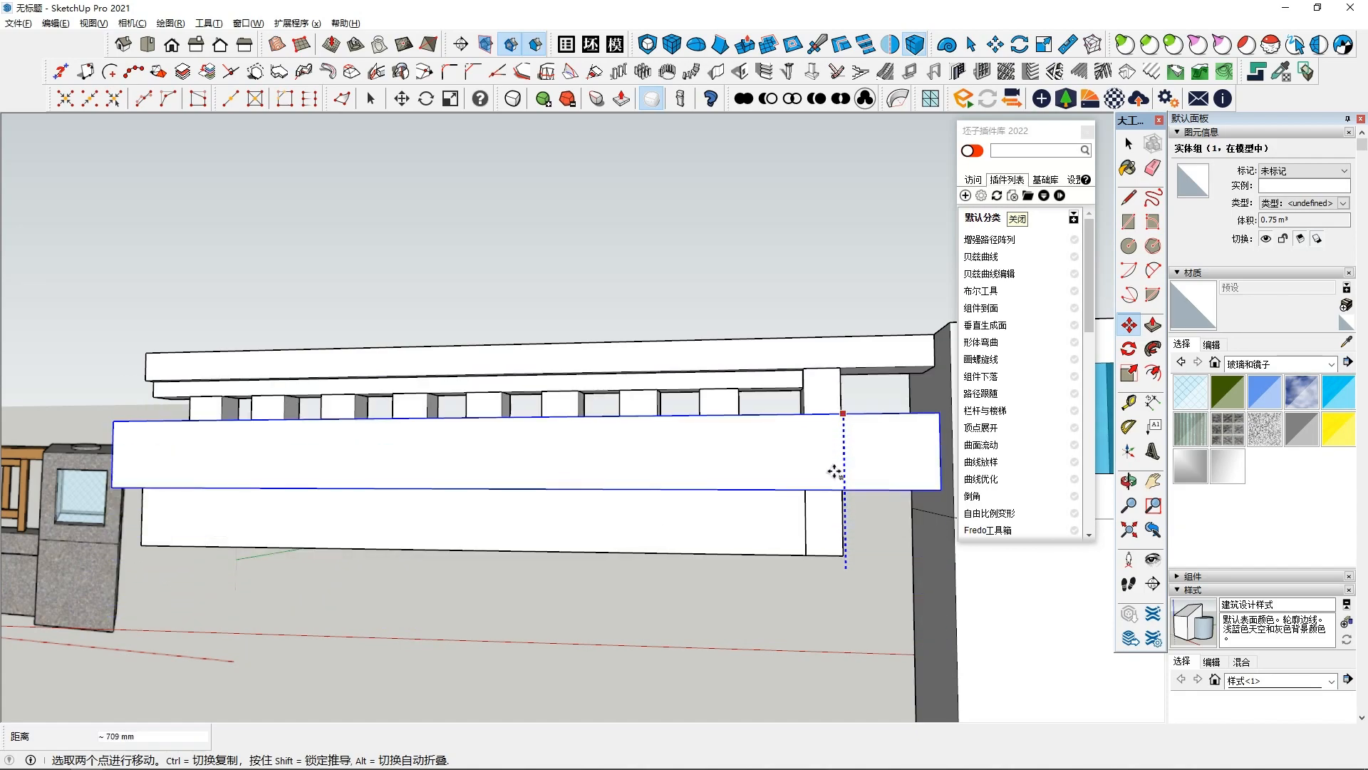
pyautogui.click(897, 589)
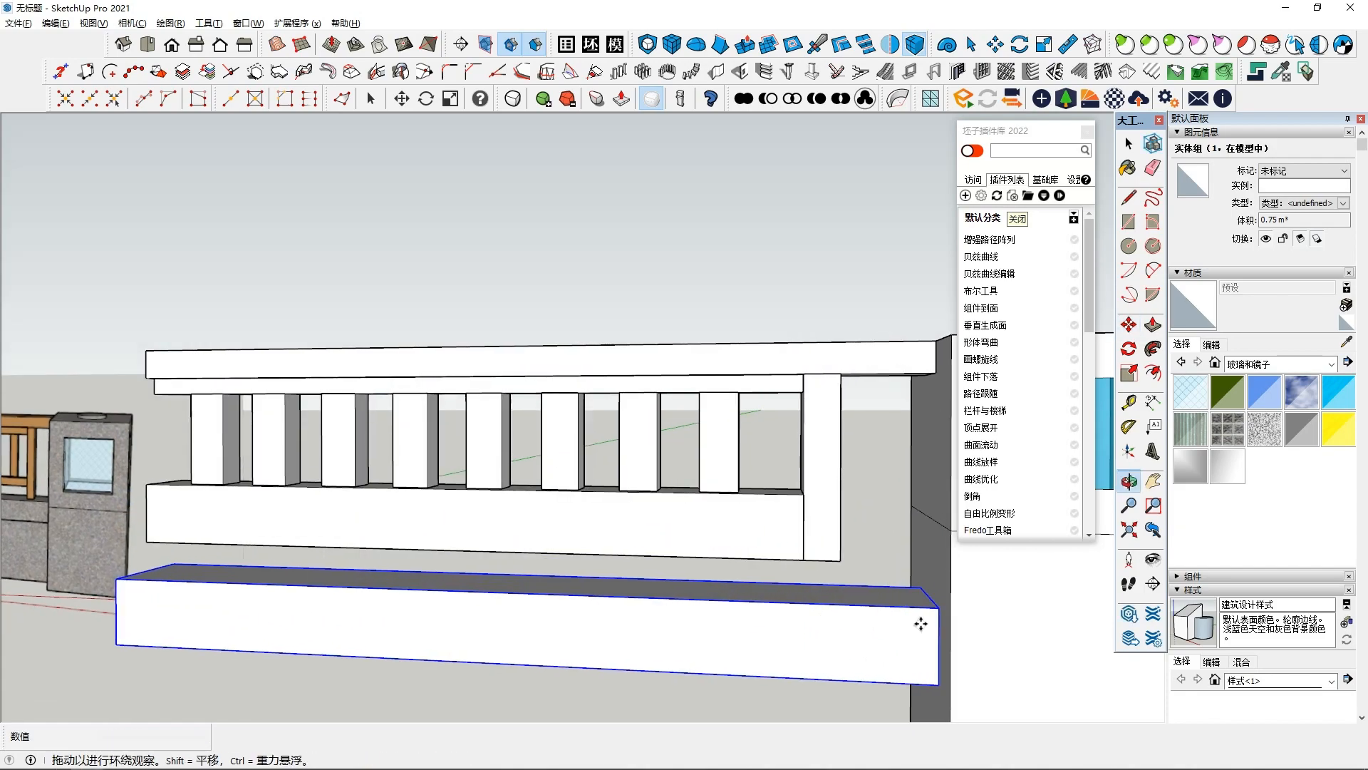
pyautogui.moveTo(845, 568); pyautogui.dragTo(846, 618, button='middle')
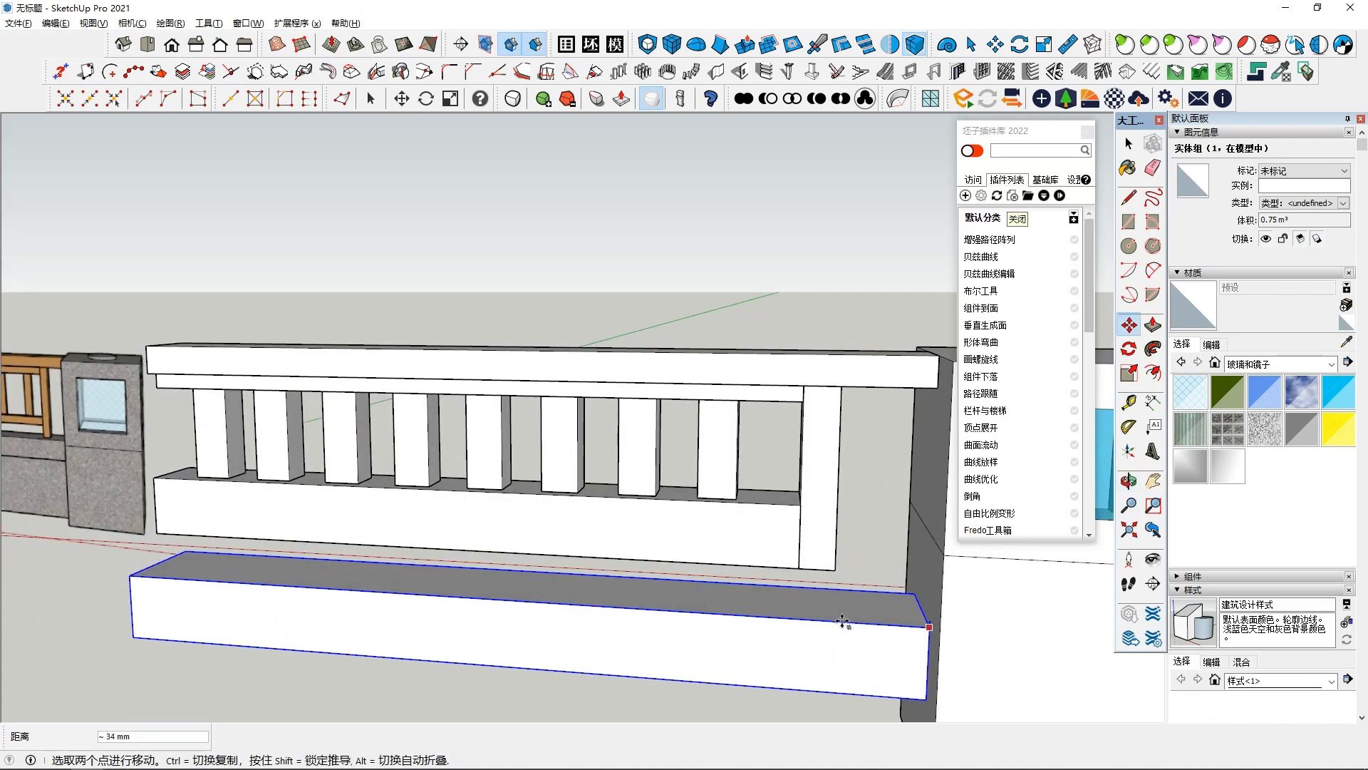
pyautogui.press('Escape')
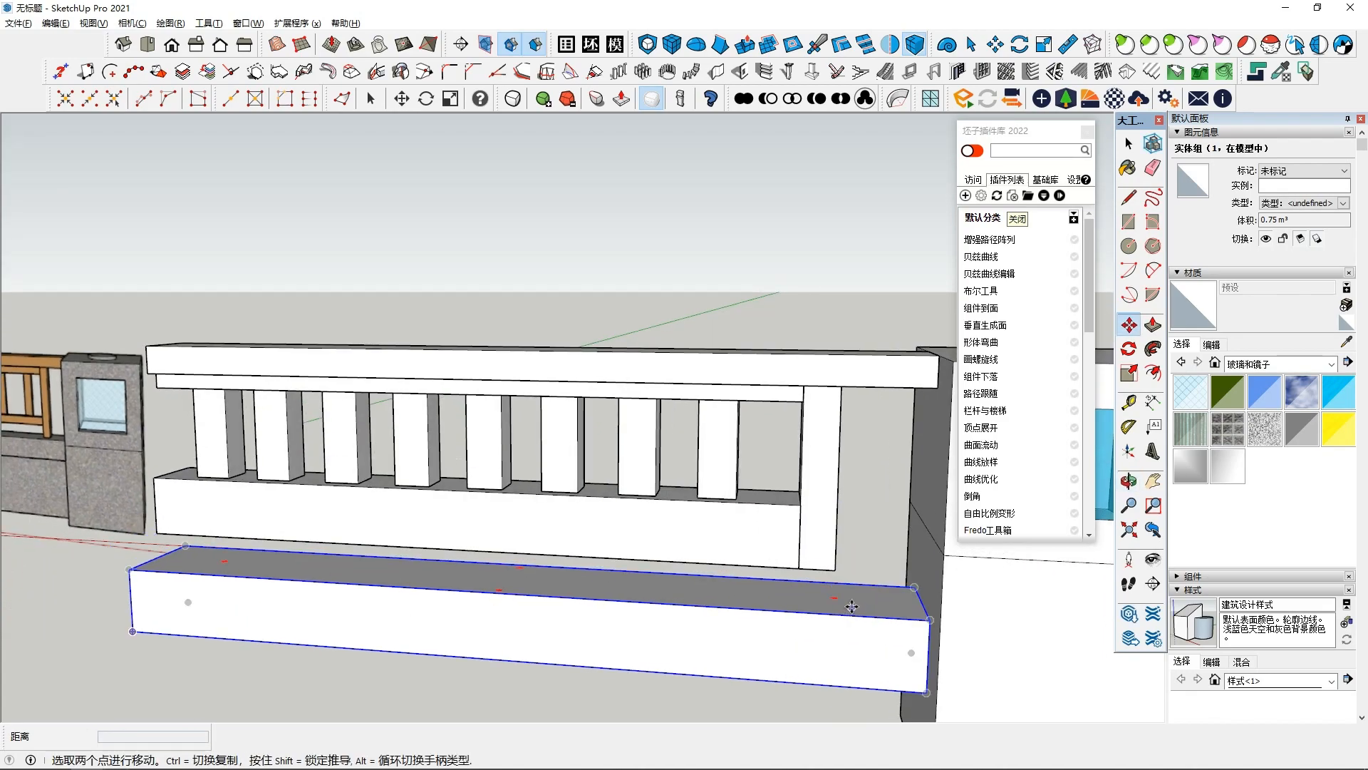
pyautogui.click(830, 589)
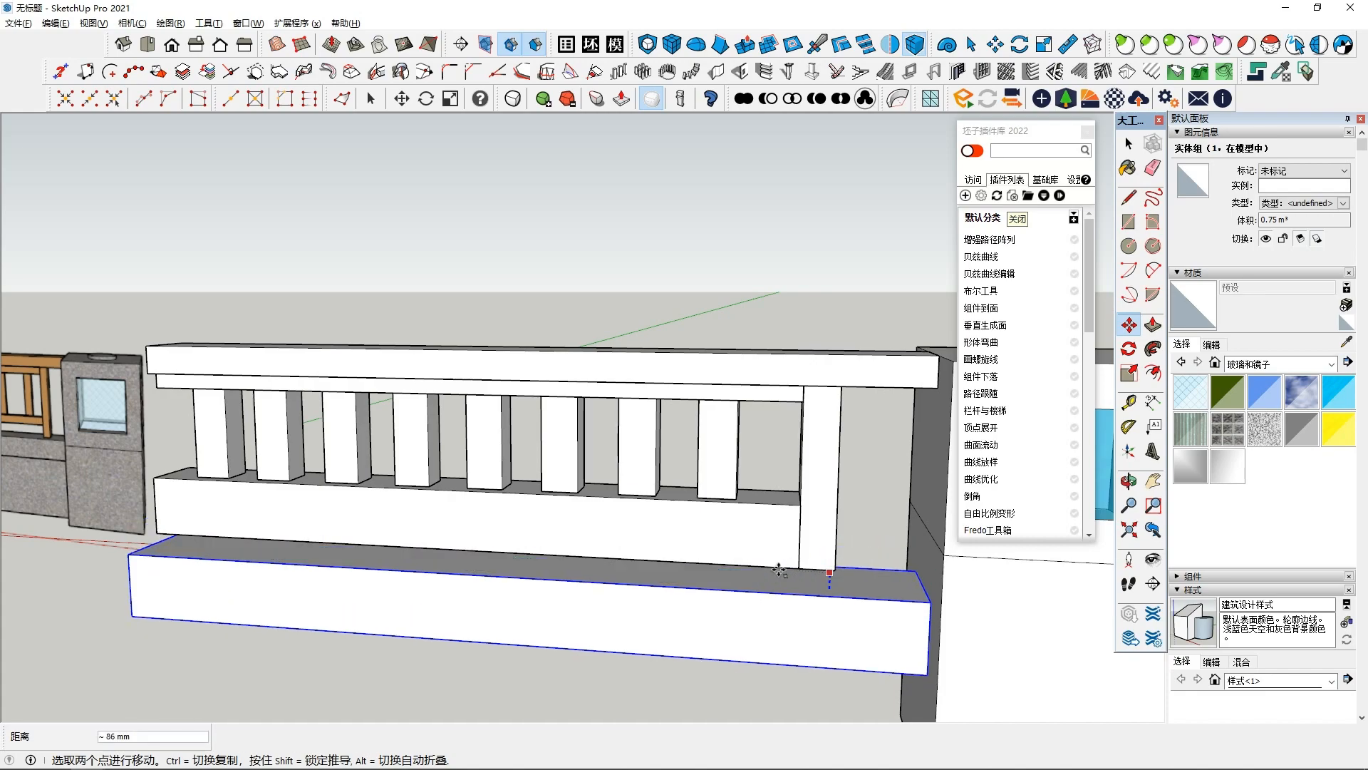
pyautogui.scroll(-3, 761, 585)
pyautogui.moveTo(708, 549); pyautogui.dragTo(928, 525, button='middle')
# - Draw a rectangle about 667 × 294 mm on the control box face just below the base beam
pyautogui.scroll(2, 687, 580)
pyautogui.scroll(-3, 702, 593)
pyautogui.scroll(2, 709, 578)
pyautogui.press('space')
pyautogui.scroll(3, 785, 658)
pyautogui.keyDown('shift'); pyautogui.moveTo(784, 658); pyautogui.dragTo(790, 626, button='middle'); pyautogui.keyUp('shift')
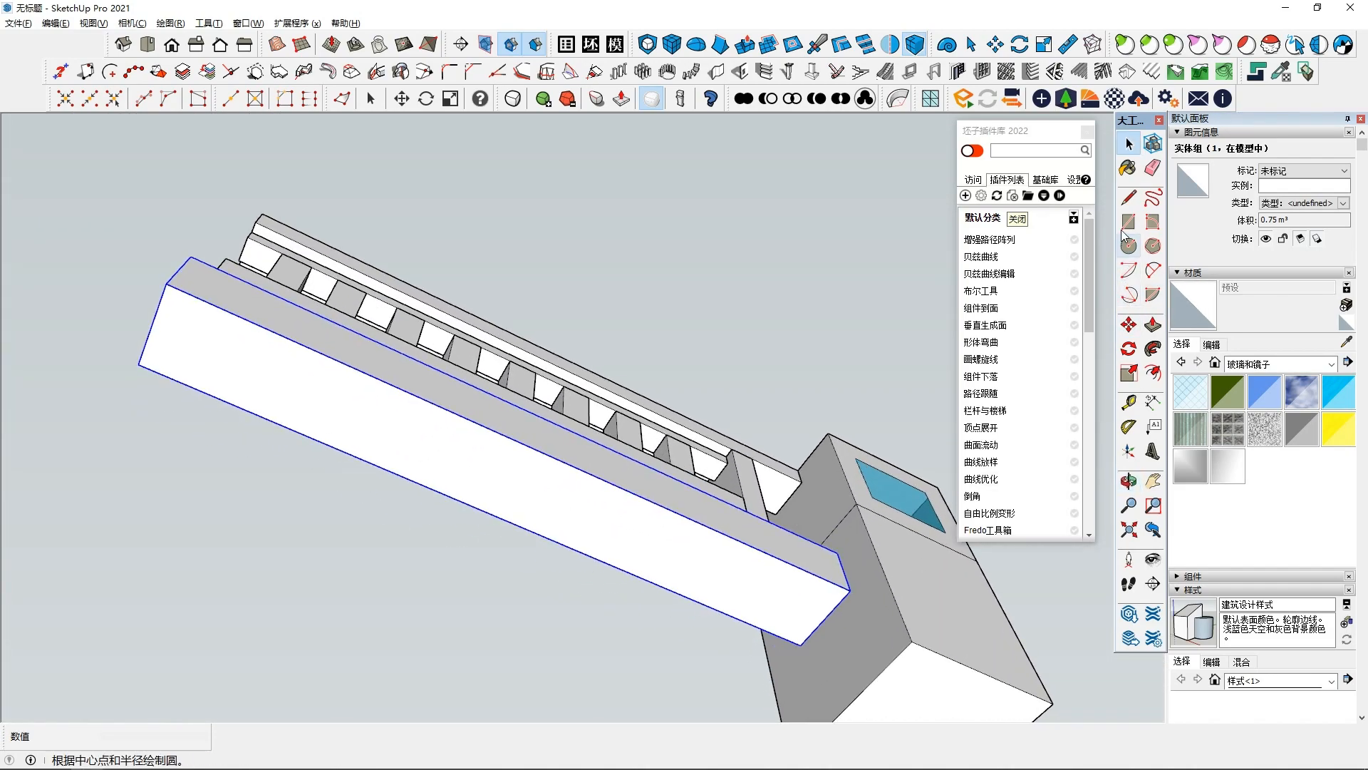
pyautogui.moveTo(939, 526); pyautogui.dragTo(772, 583, button='middle')
pyautogui.click(771, 664)
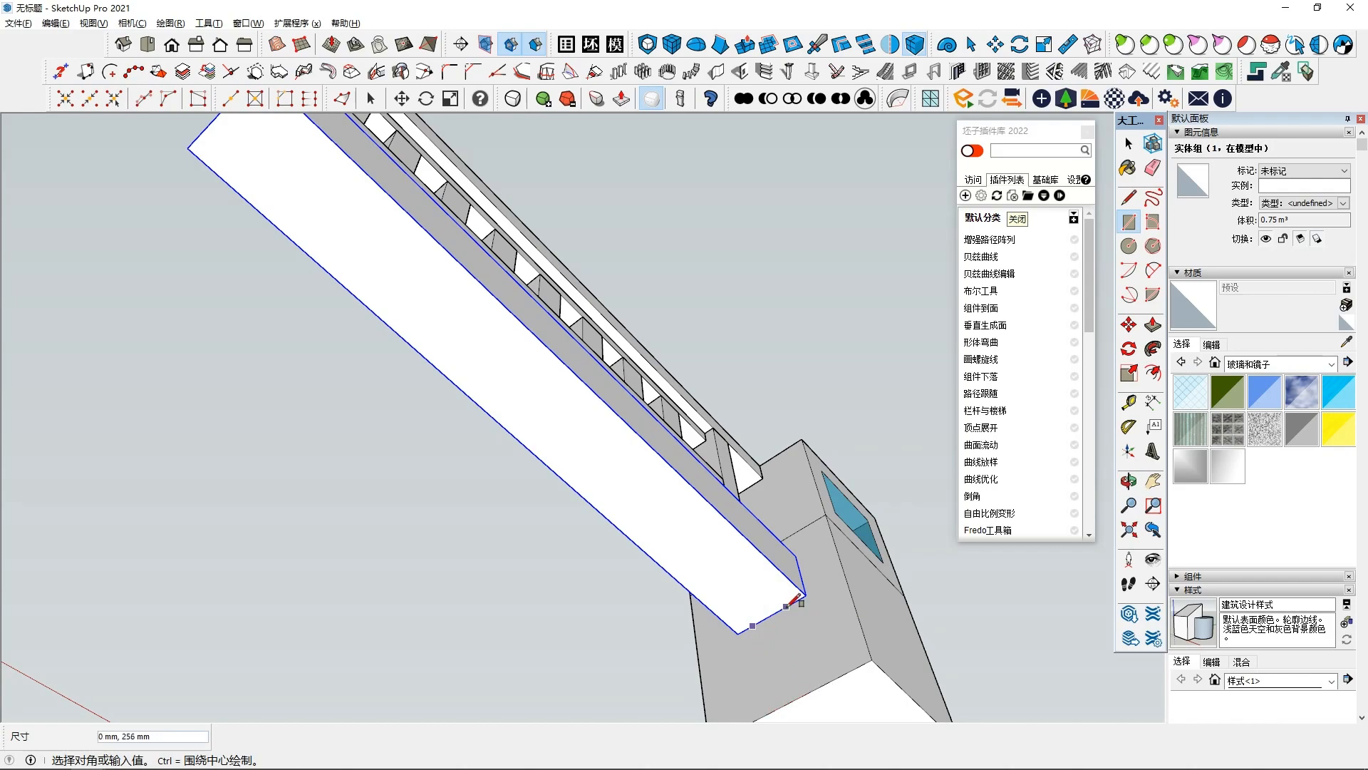
pyautogui.moveTo(806, 644); pyautogui.dragTo(756, 633, button='middle')
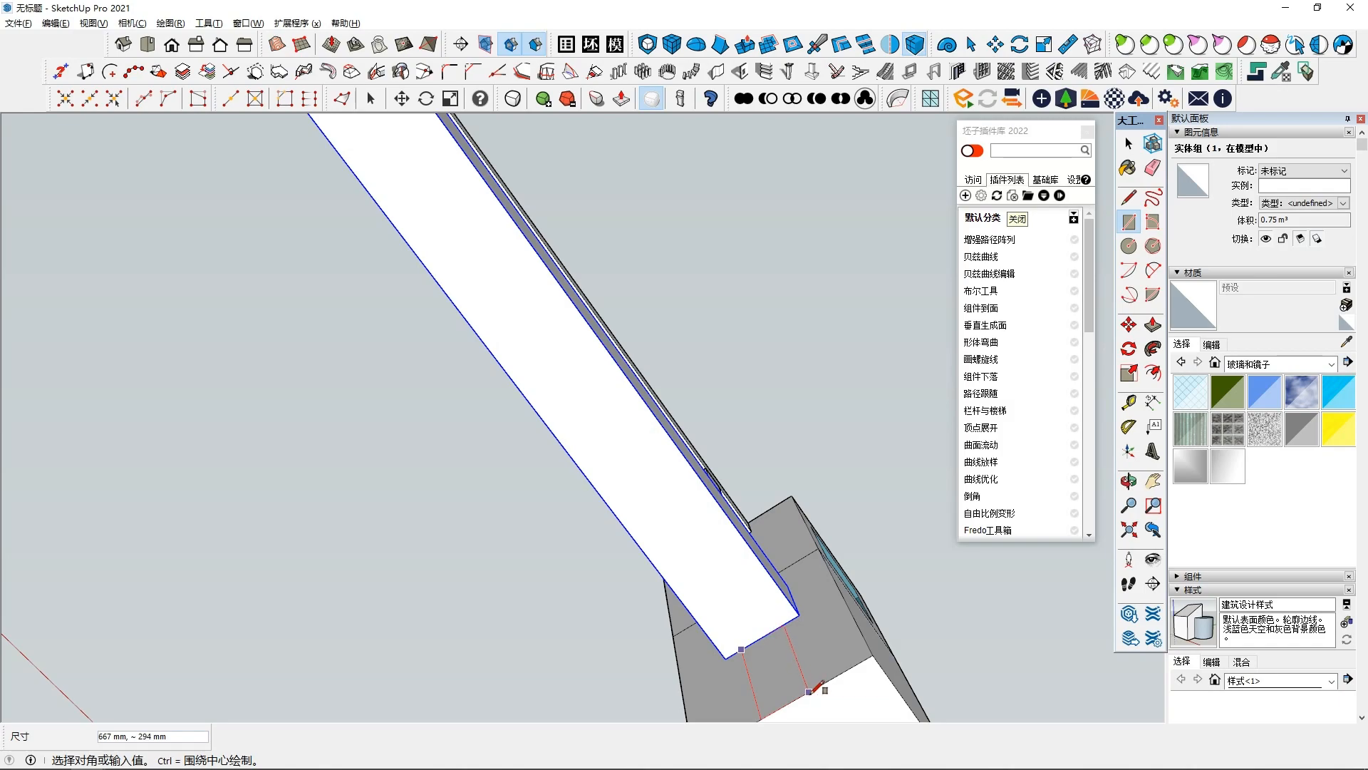
pyautogui.press('space')
pyautogui.moveTo(809, 691)
pyautogui.mouseDown(button='middle')
pyautogui.moveTo(803, 661)
pyautogui.moveTo(683, 674)
pyautogui.moveTo(827, 677)
pyautogui.mouseUp(button='middle')
pyautogui.click(802, 662)
pyautogui.scroll(-3, 802, 661)
# - Push/pull the new rectangle about 4164 mm along the arm to form a lower base block
pyautogui.click(1153, 325)
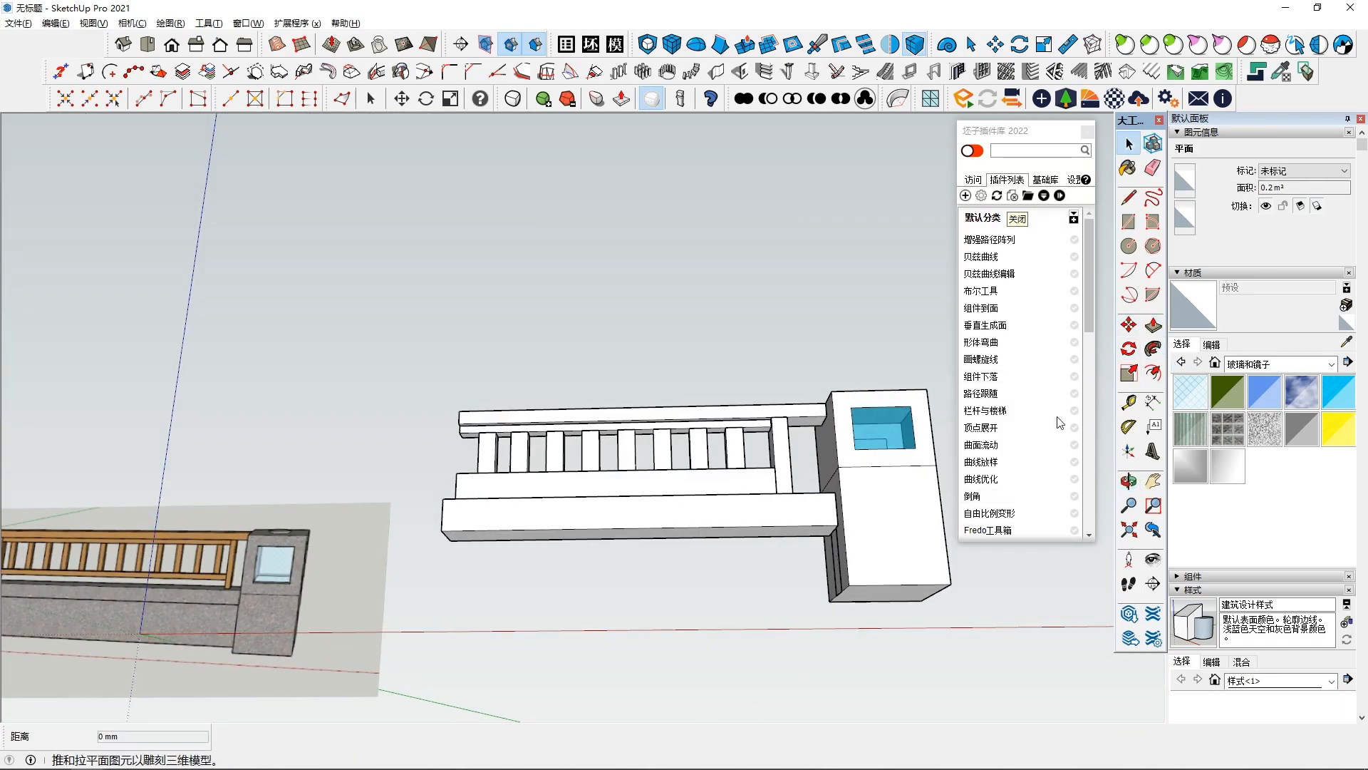
pyautogui.moveTo(760, 578); pyautogui.dragTo(804, 583, button='middle')
pyautogui.click(827, 570)
pyautogui.keyDown('shift'); pyautogui.moveTo(620, 549); pyautogui.dragTo(685, 606, button='middle'); pyautogui.keyUp('shift')
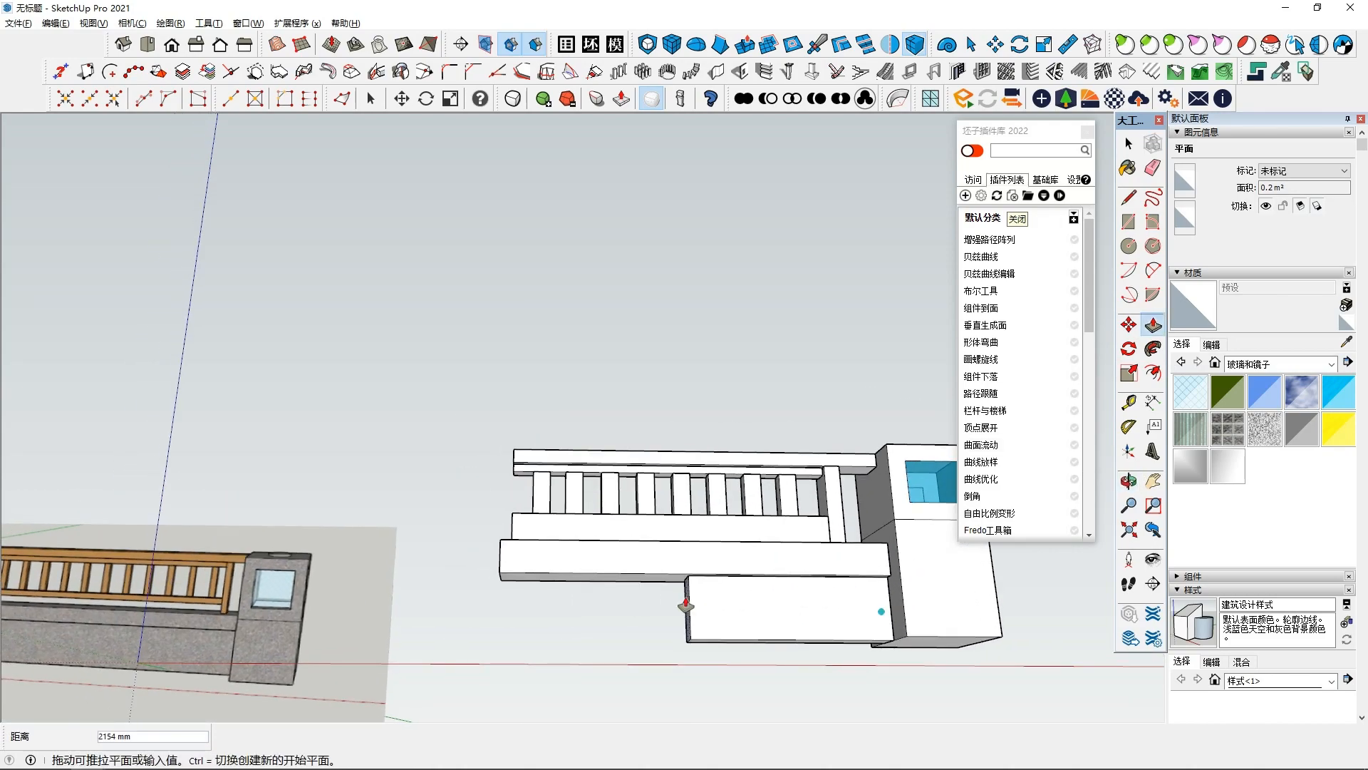
pyautogui.keyDown('shift'); pyautogui.moveTo(610, 596); pyautogui.dragTo(667, 603, button='middle'); pyautogui.keyUp('shift')
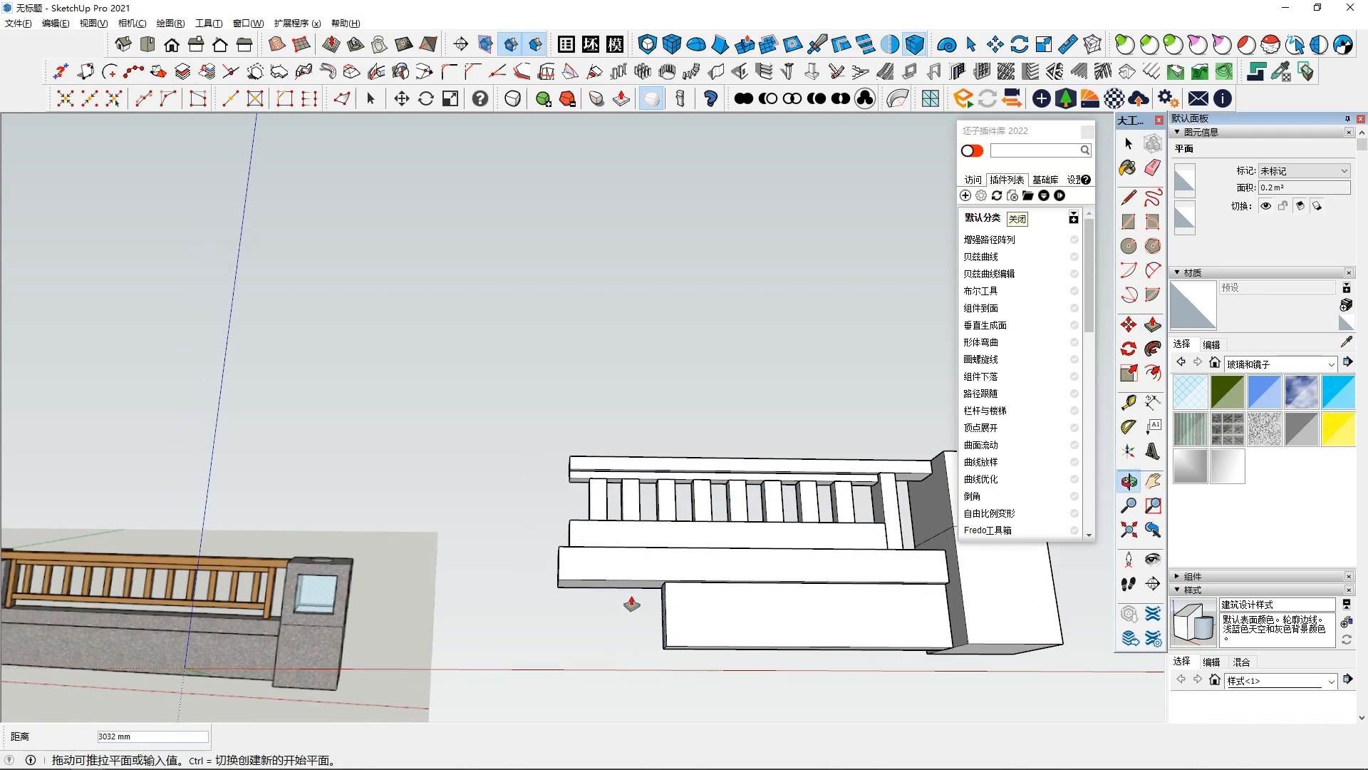
pyautogui.click(558, 563)
pyautogui.moveTo(580, 540); pyautogui.dragTo(618, 643, button='middle')
pyautogui.press('space')
pyautogui.moveTo(688, 516); pyautogui.dragTo(583, 535, button='middle')
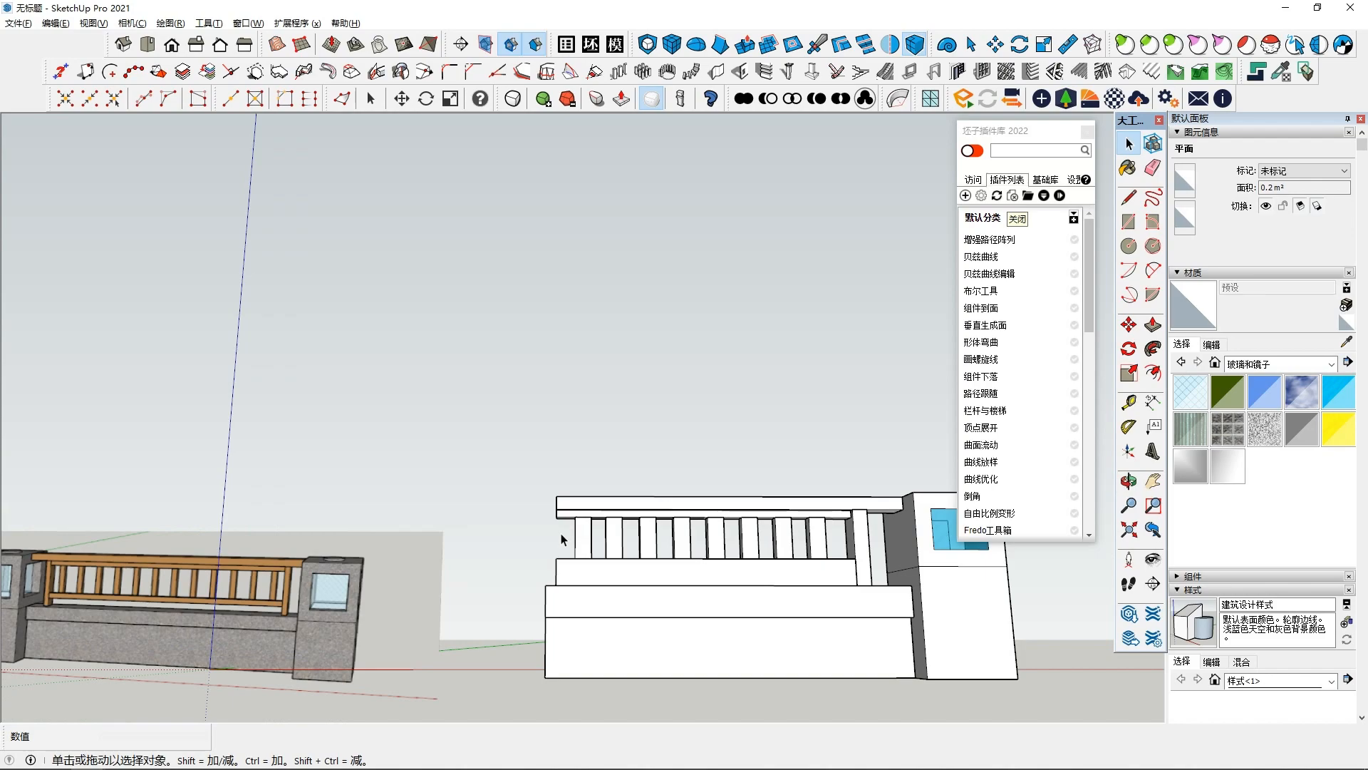
# - Copy the vertical end post beside the control box to the far end of the arm
pyautogui.moveTo(590, 583)
pyautogui.mouseDown(button='middle')
pyautogui.moveTo(606, 575)
pyautogui.moveTo(588, 575)
pyautogui.mouseUp(button='middle')
pyautogui.moveTo(853, 568); pyautogui.dragTo(858, 570, button='middle')
pyautogui.click(861, 566)
pyautogui.press('m')
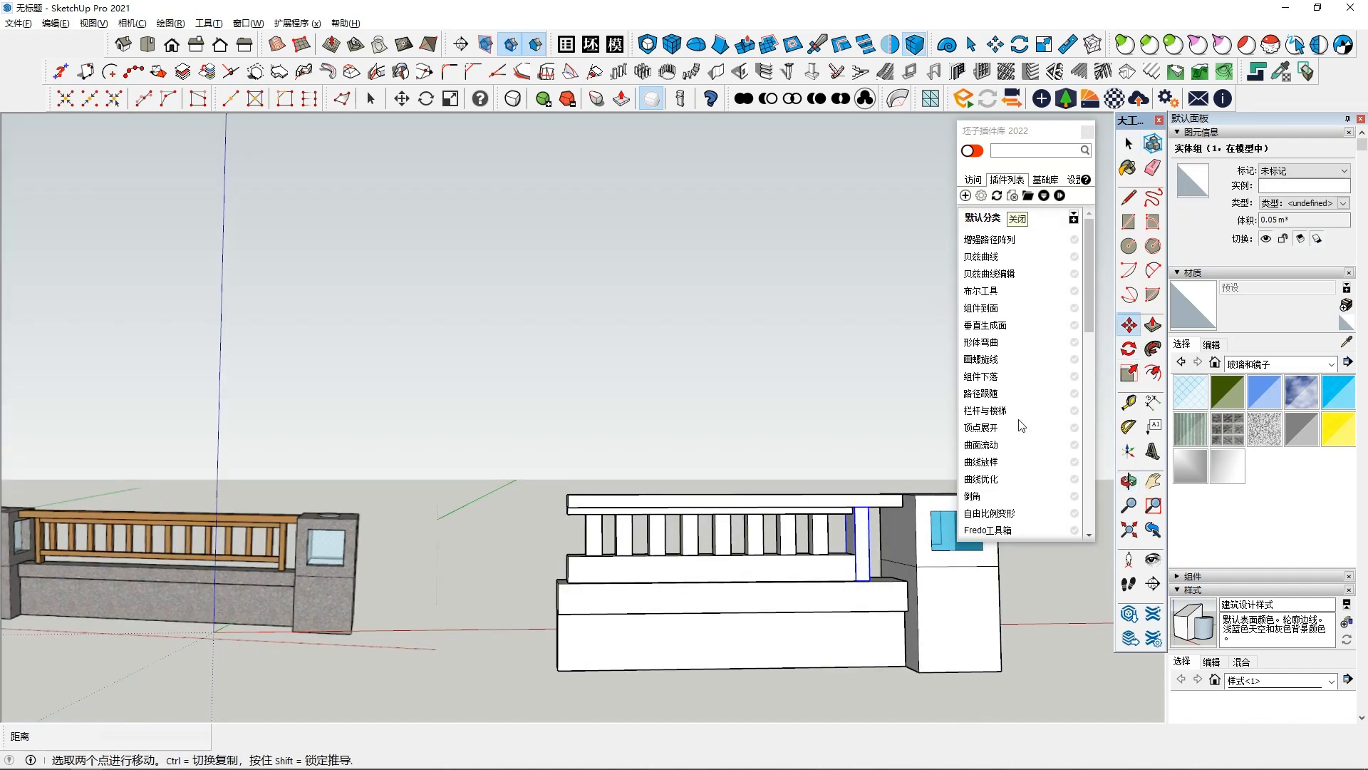
pyautogui.press('ctrl')
pyautogui.click(869, 580)
pyautogui.click(568, 584)
pyautogui.scroll(1, 598, 575)
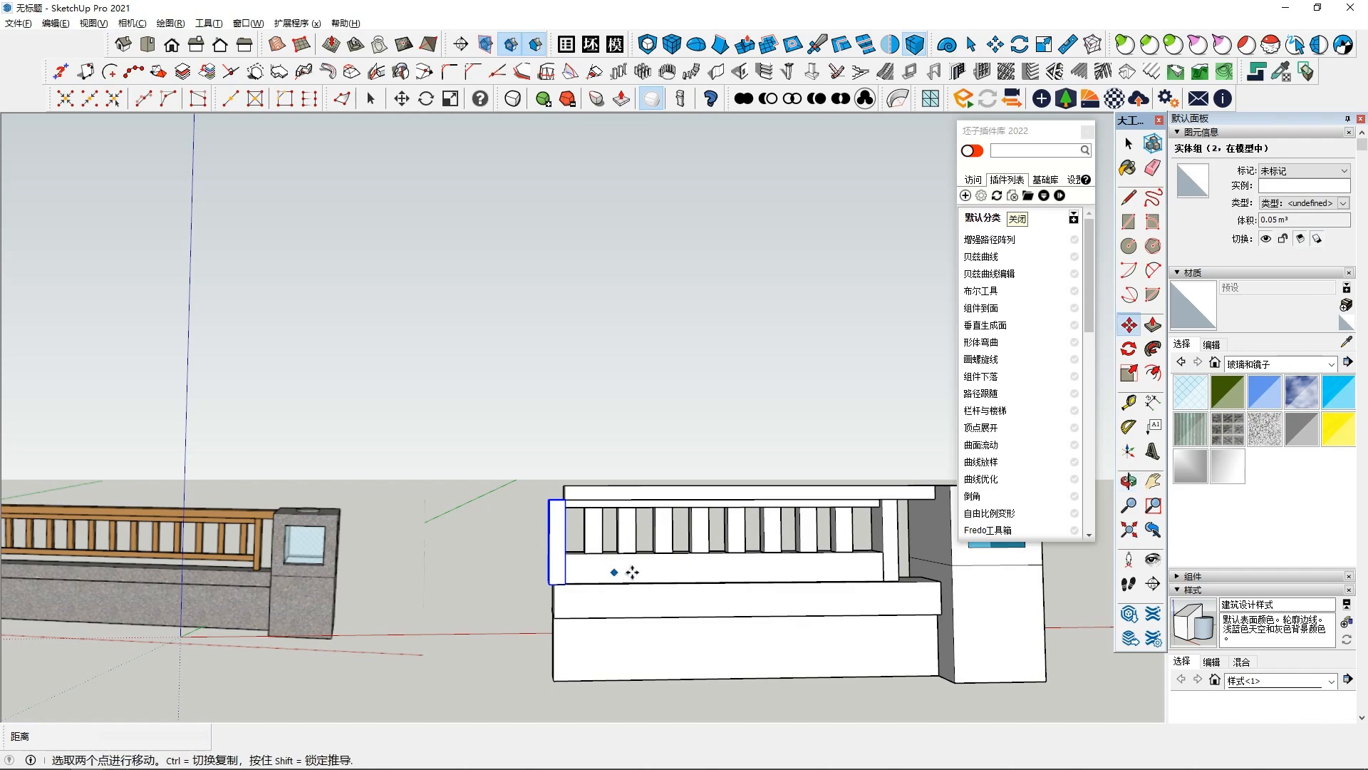
pyautogui.scroll(-1, 643, 572)
pyautogui.press('space')
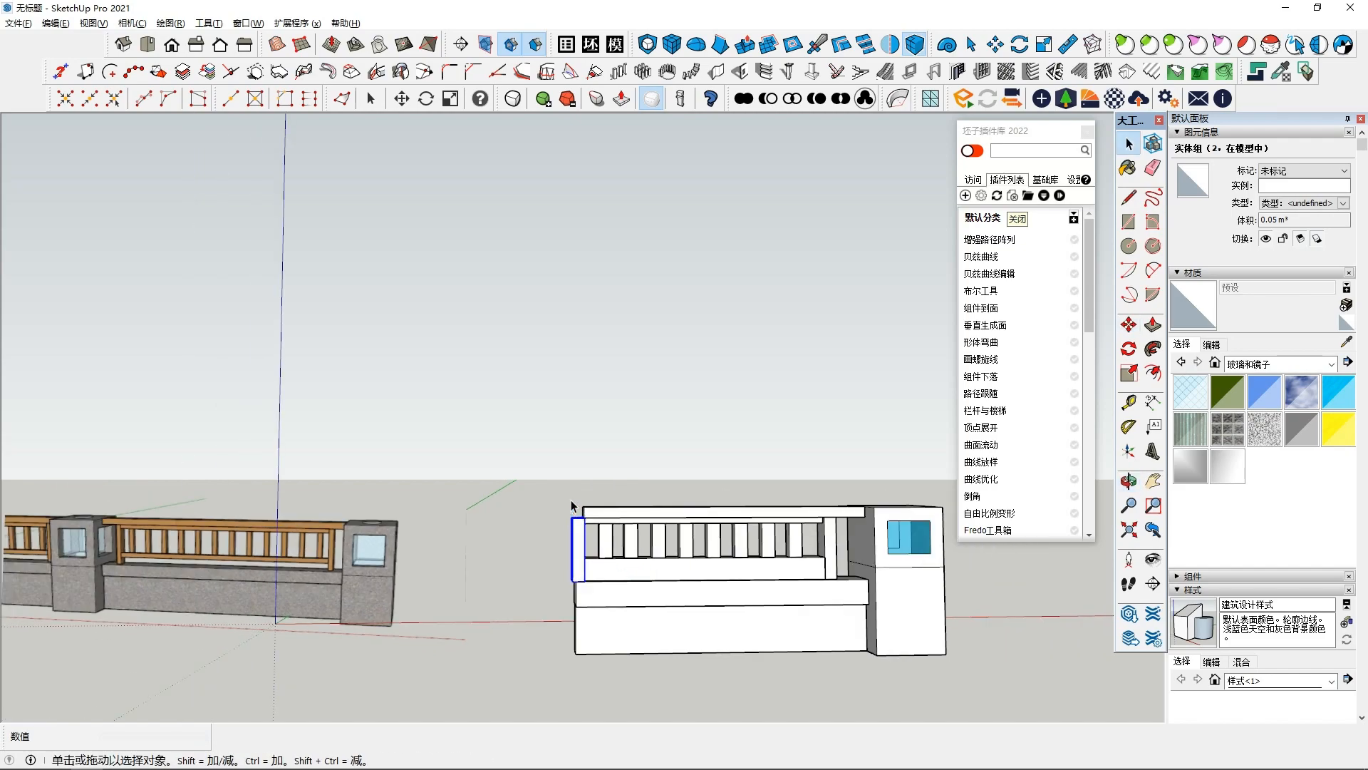
# - Inside the top rail group, push/pull its end face out to cover the copied end post
pyautogui.moveTo(571, 507); pyautogui.dragTo(553, 594, button='middle')
pyautogui.scroll(2, 553, 594)
pyautogui.moveTo(602, 528); pyautogui.dragTo(627, 563, button='middle')
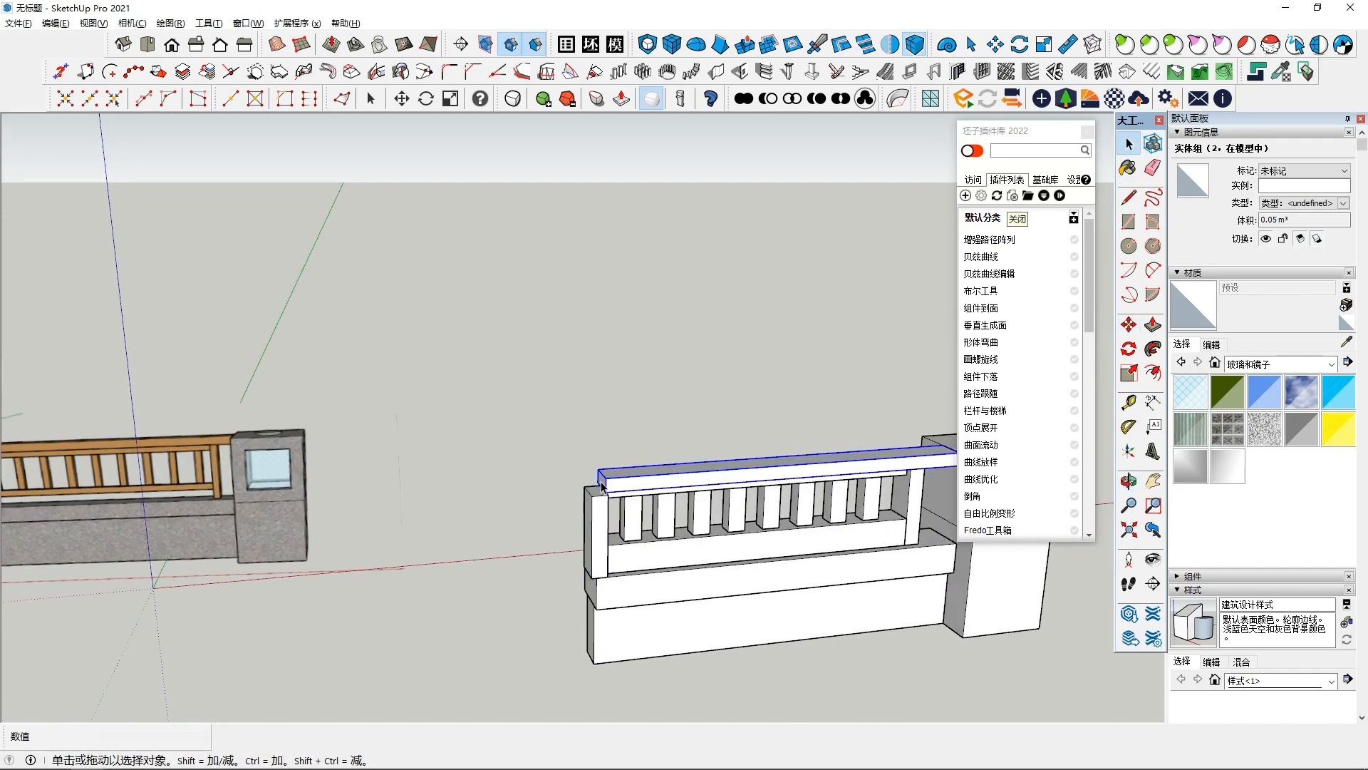
pyautogui.doubleClick(643, 484)
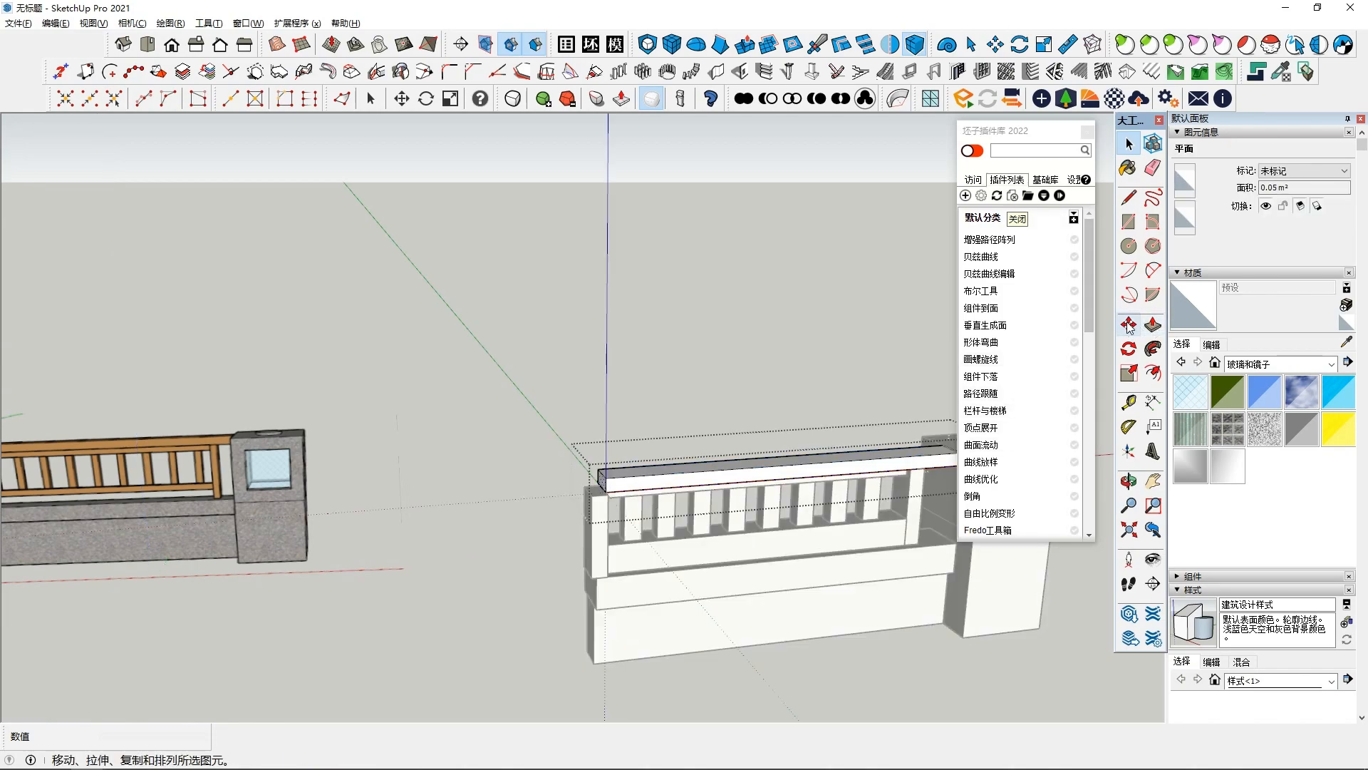
pyautogui.click(1148, 330)
pyautogui.click(604, 483)
pyautogui.click(581, 528)
pyautogui.moveTo(582, 528); pyautogui.dragTo(657, 483, button='middle')
pyautogui.click(565, 471)
pyautogui.click(553, 471)
# - Inside the base beam group, push/pull its end face out to line up with the end post
pyautogui.moveTo(553, 549)
pyautogui.mouseDown(button='middle')
pyautogui.moveTo(449, 498)
pyautogui.moveTo(566, 562)
pyautogui.mouseUp(button='middle')
pyautogui.press('space')
pyautogui.click(557, 620)
pyautogui.moveTo(557, 620); pyautogui.dragTo(619, 557, button='middle')
pyautogui.click(571, 583)
pyautogui.doubleClick(578, 581)
pyautogui.tripleClick(578, 586)
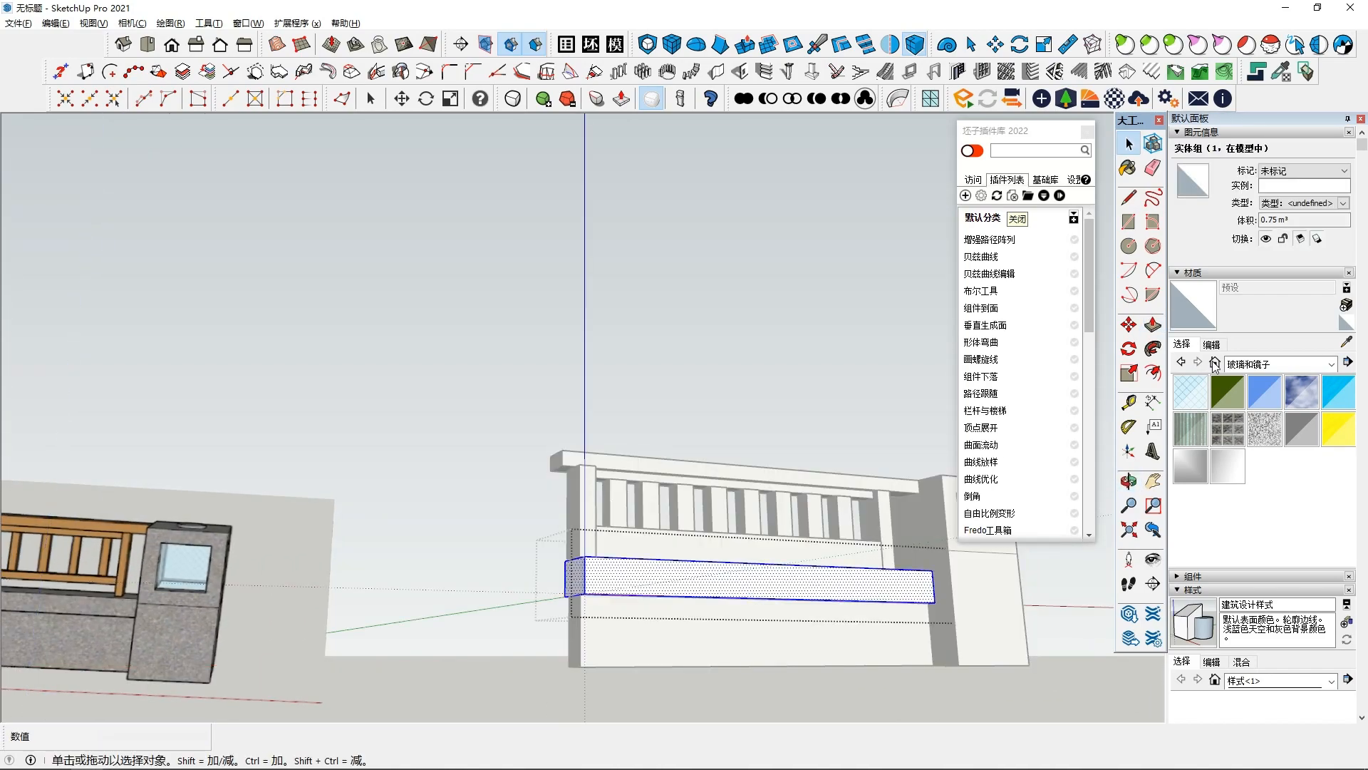
pyautogui.press('p')
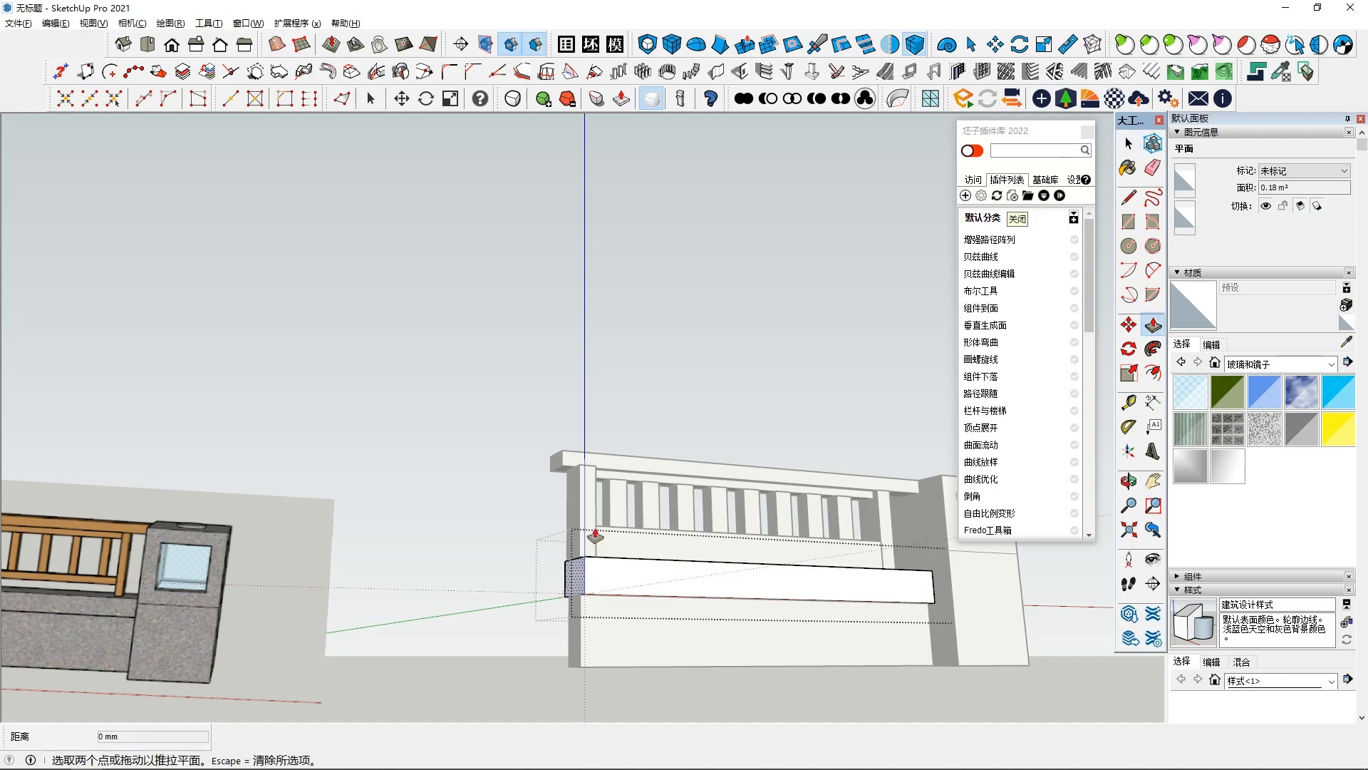
pyautogui.click(576, 567)
pyautogui.click(550, 457)
# - Push/pull the lower base block's end face out to the same end of the arm
pyautogui.press('space')
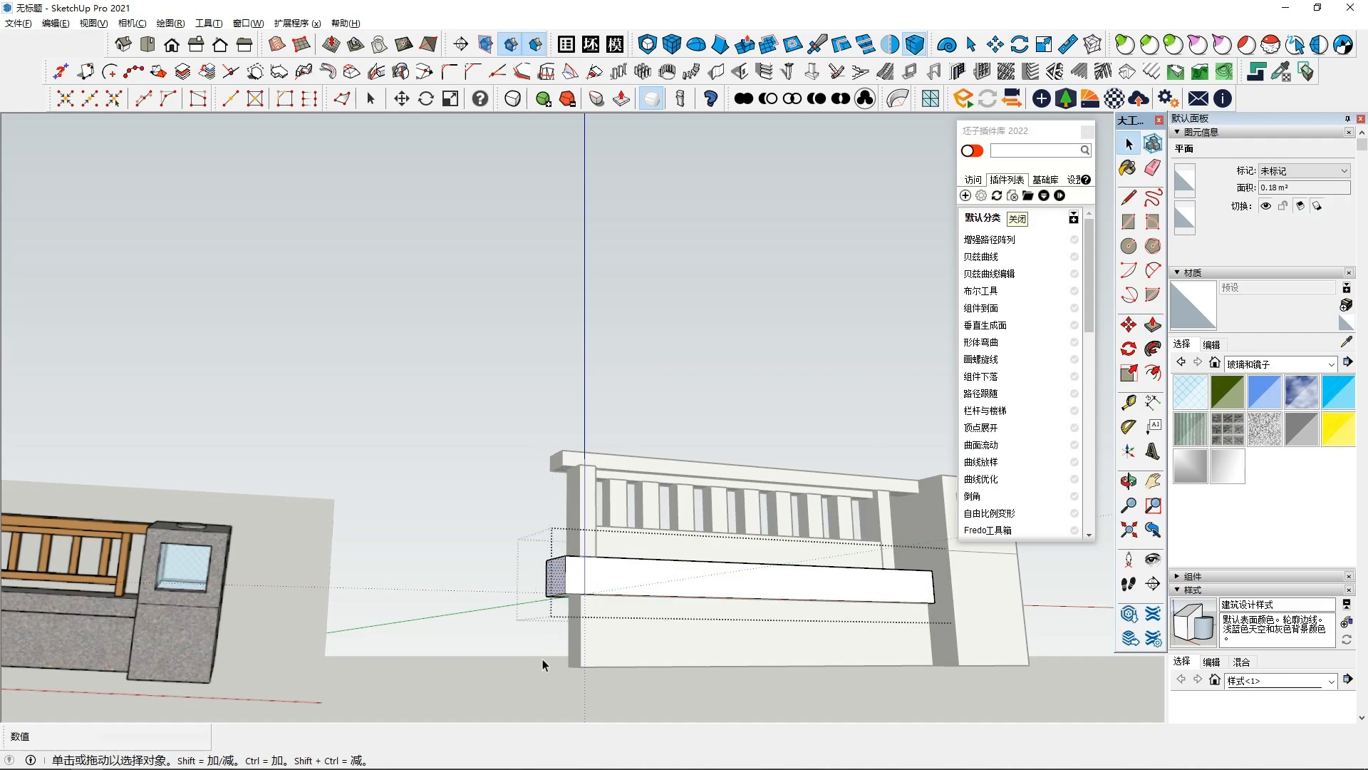
pyautogui.click(543, 660)
pyautogui.click(596, 643)
pyautogui.click(576, 633)
pyautogui.press('p')
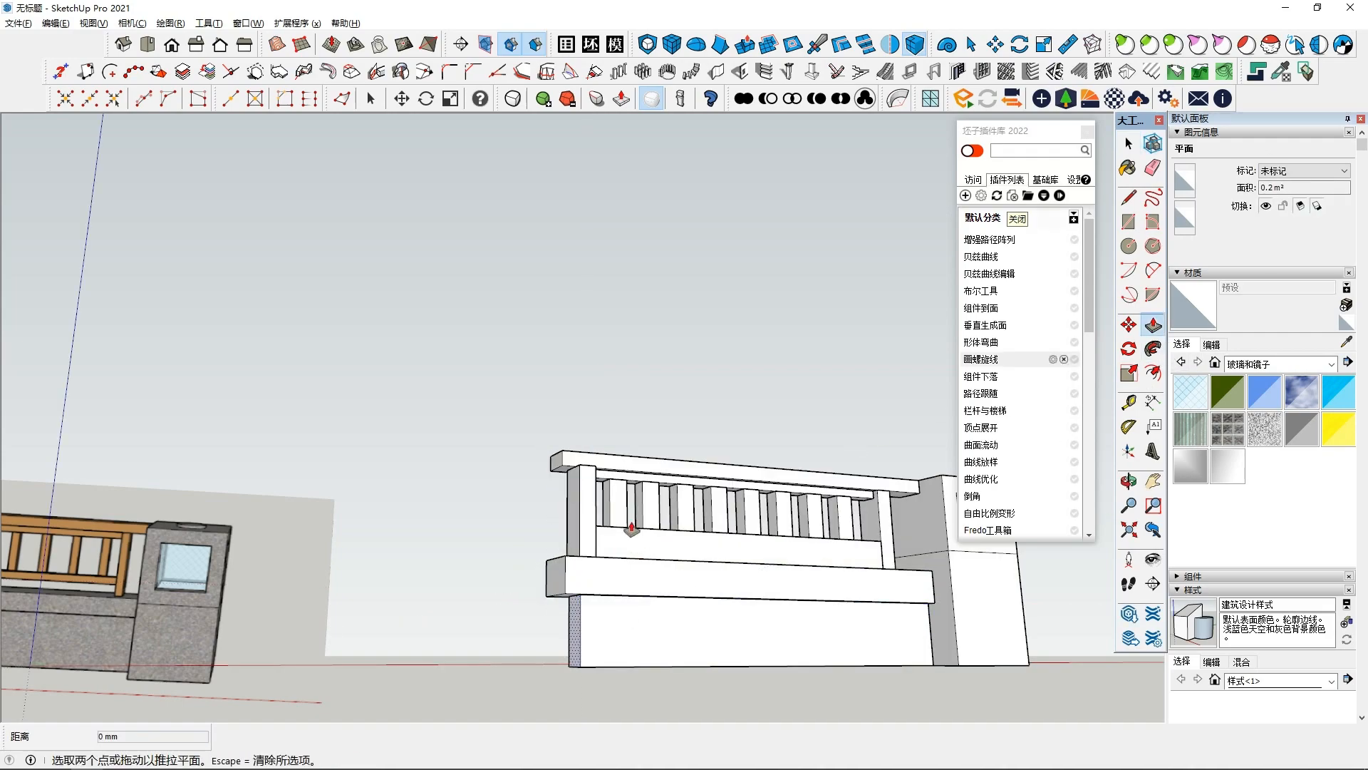
pyautogui.click(570, 625)
pyautogui.click(560, 458)
# - Select the lower base block and make it a group
pyautogui.press('space')
pyautogui.click(662, 630)
pyautogui.rightClick(664, 632)
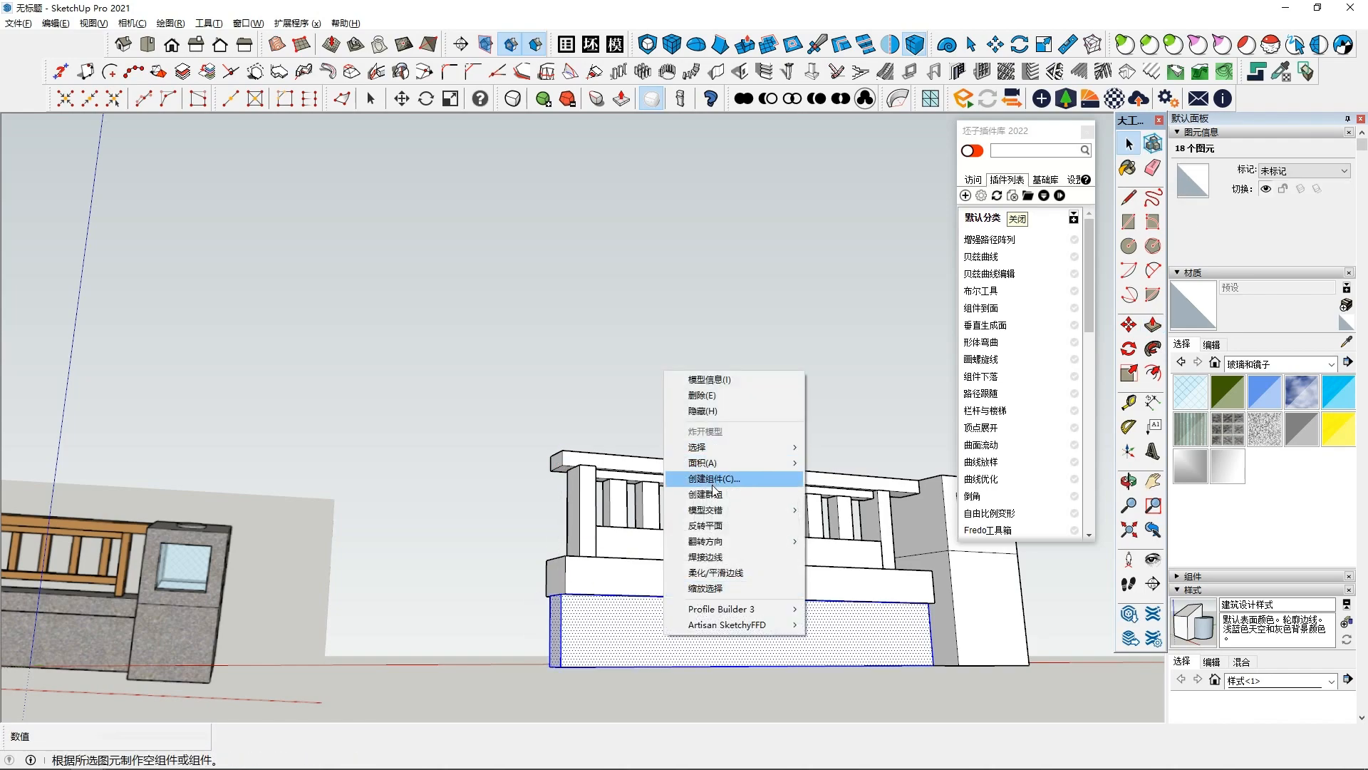
pyautogui.click(712, 494)
# - Copy the control box along the red axis to the opposite end of the arm
pyautogui.moveTo(711, 499); pyautogui.dragTo(601, 565, button='middle')
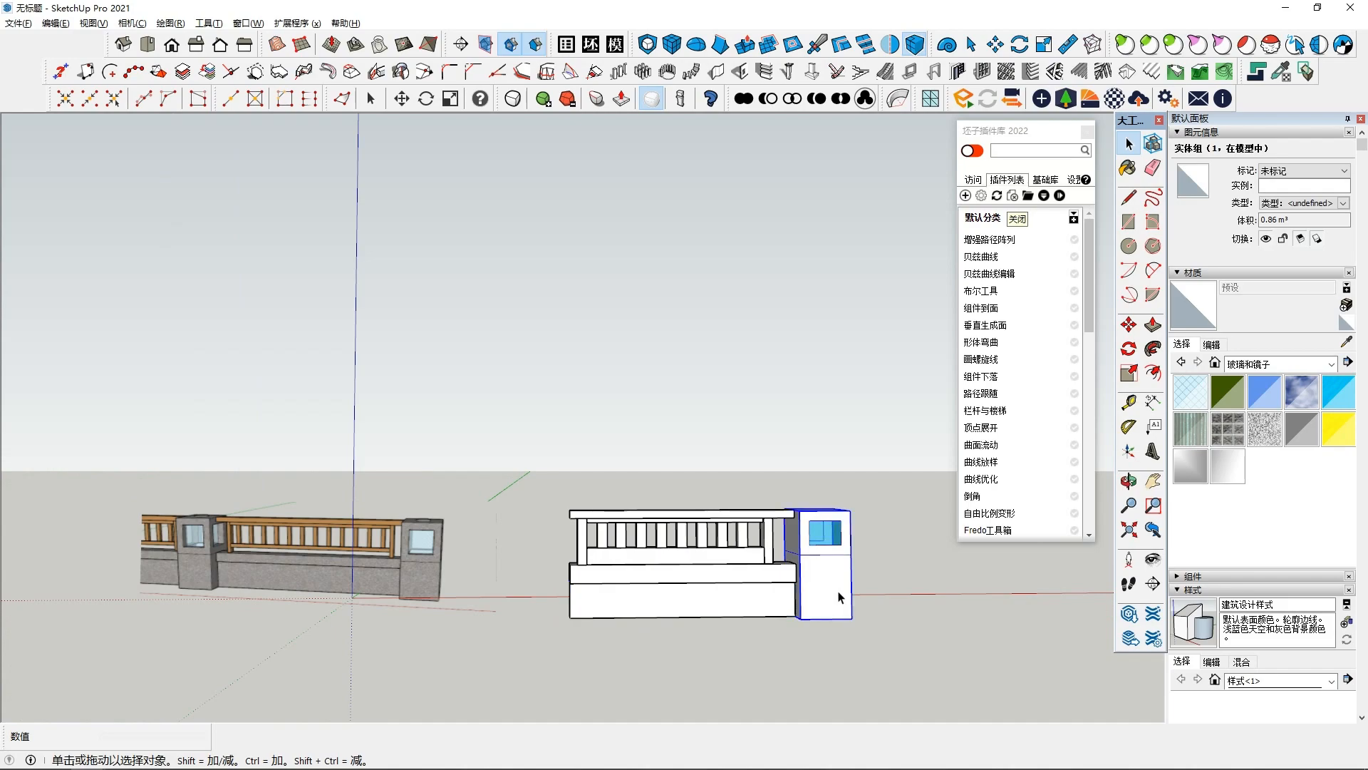
pyautogui.click(1153, 424)
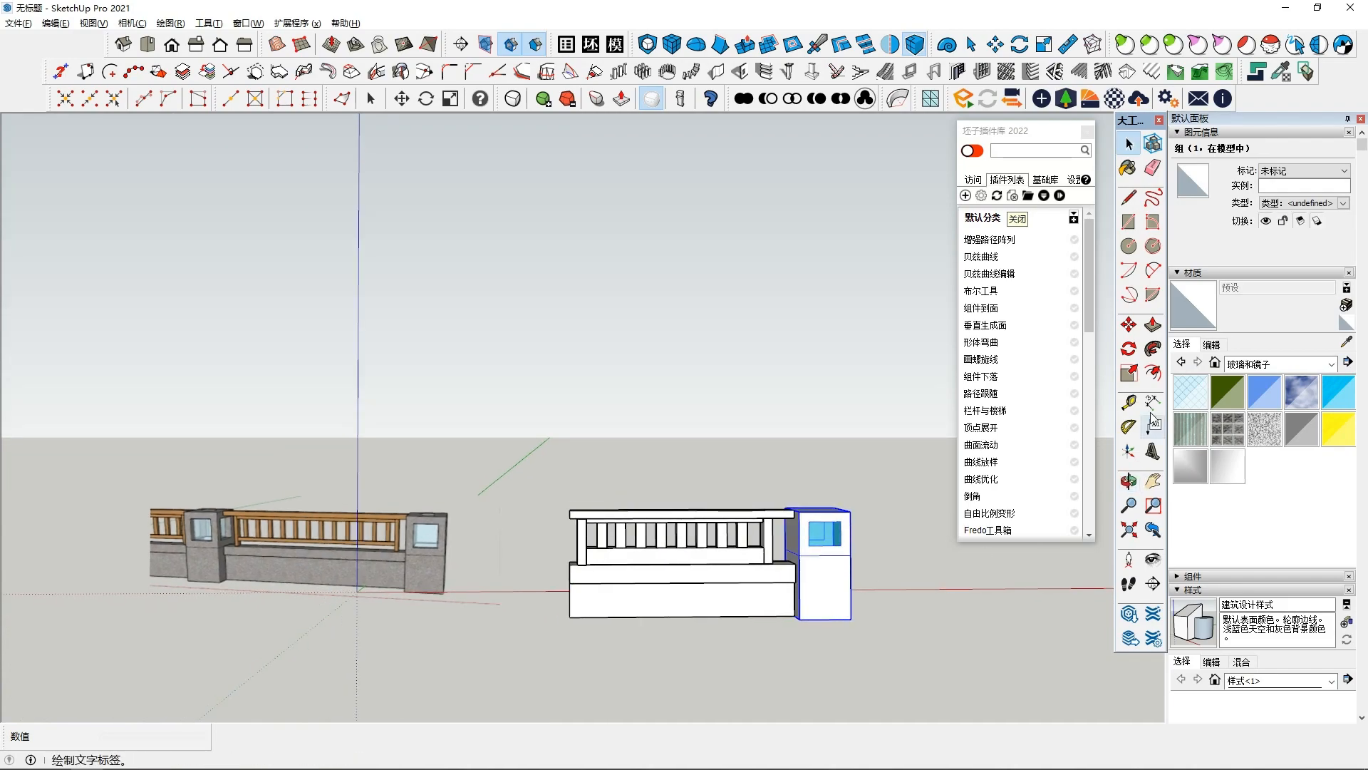
pyautogui.click(851, 620)
pyautogui.press('ctrl')
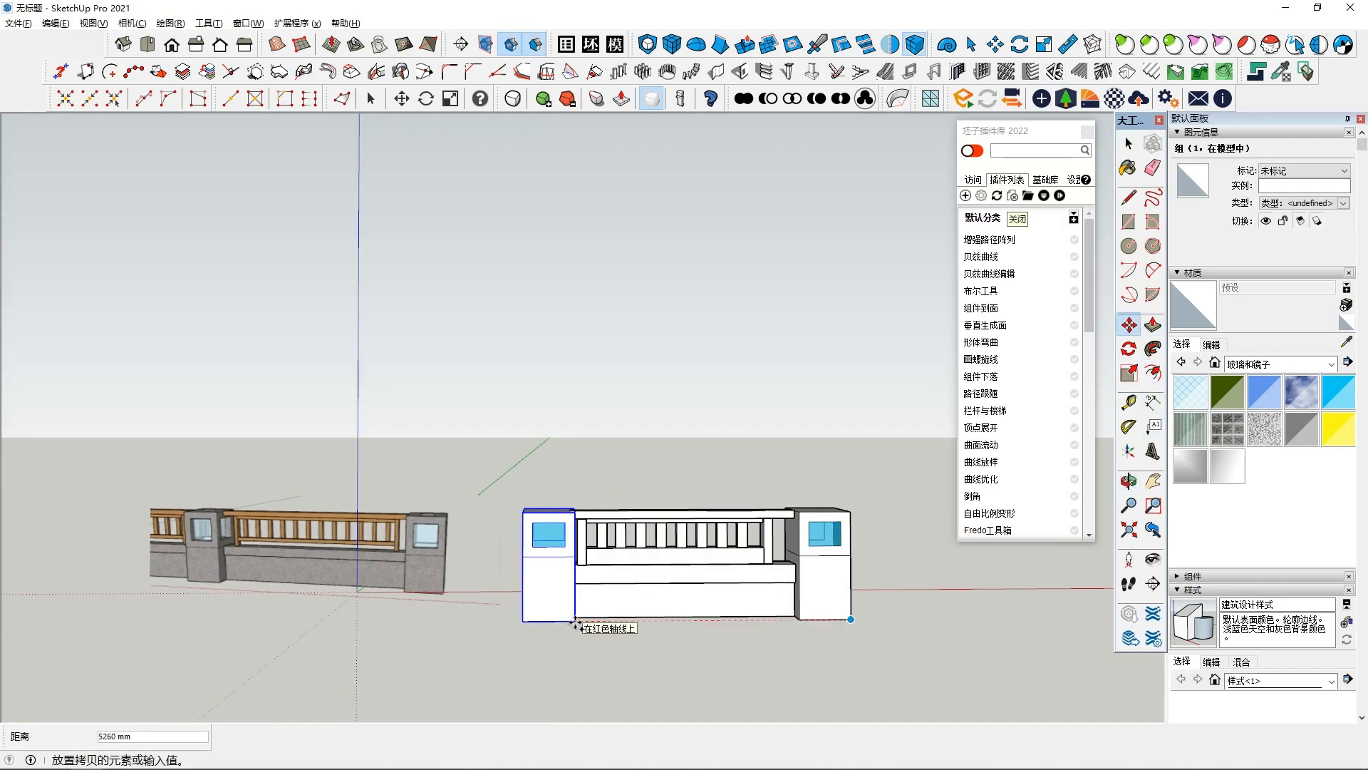
pyautogui.scroll(2, 533, 621)
pyautogui.moveTo(503, 592); pyautogui.dragTo(399, 536, button='middle')
pyautogui.click(563, 555)
pyautogui.scroll(-2, 570, 627)
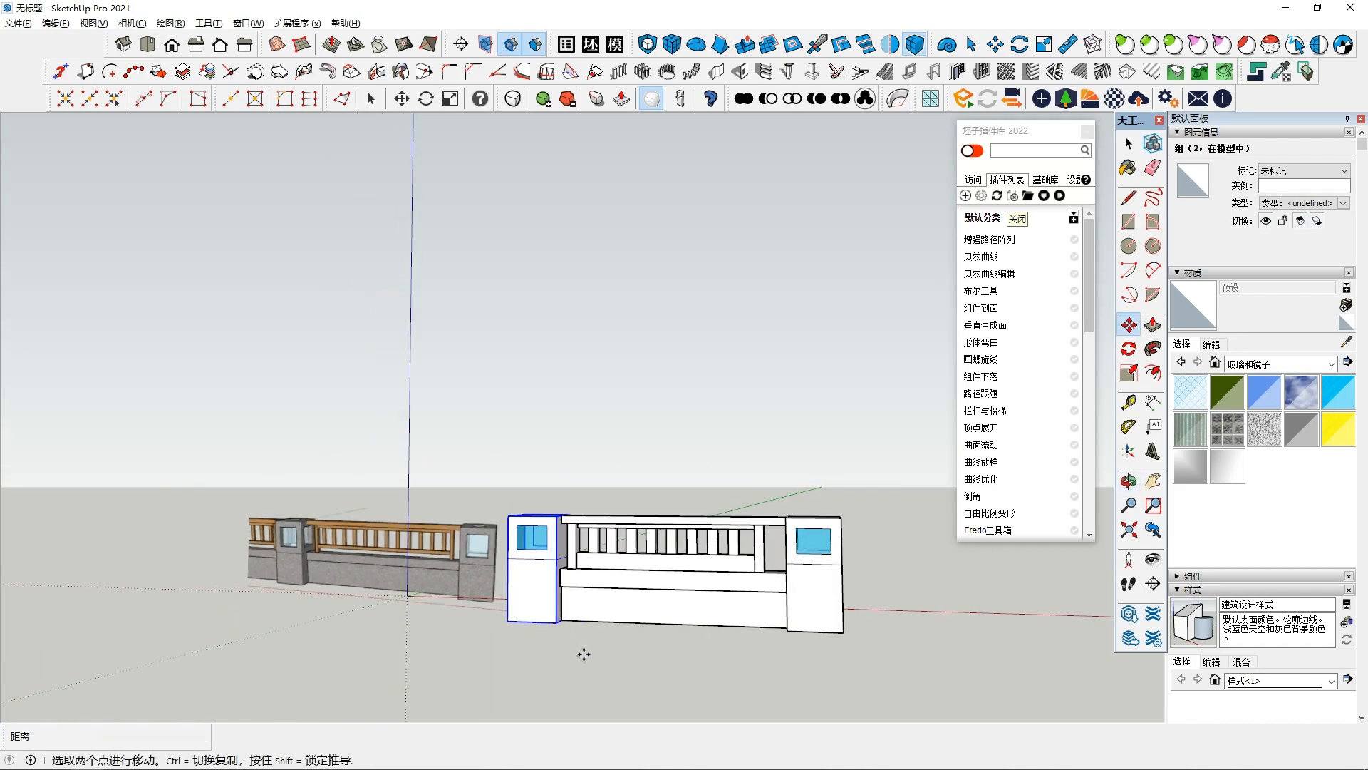
pyautogui.press('space')
# - Select the whole gate section, both control boxes and the arm between them, and make it a group
pyautogui.moveTo(606, 594); pyautogui.dragTo(682, 600, button='middle')
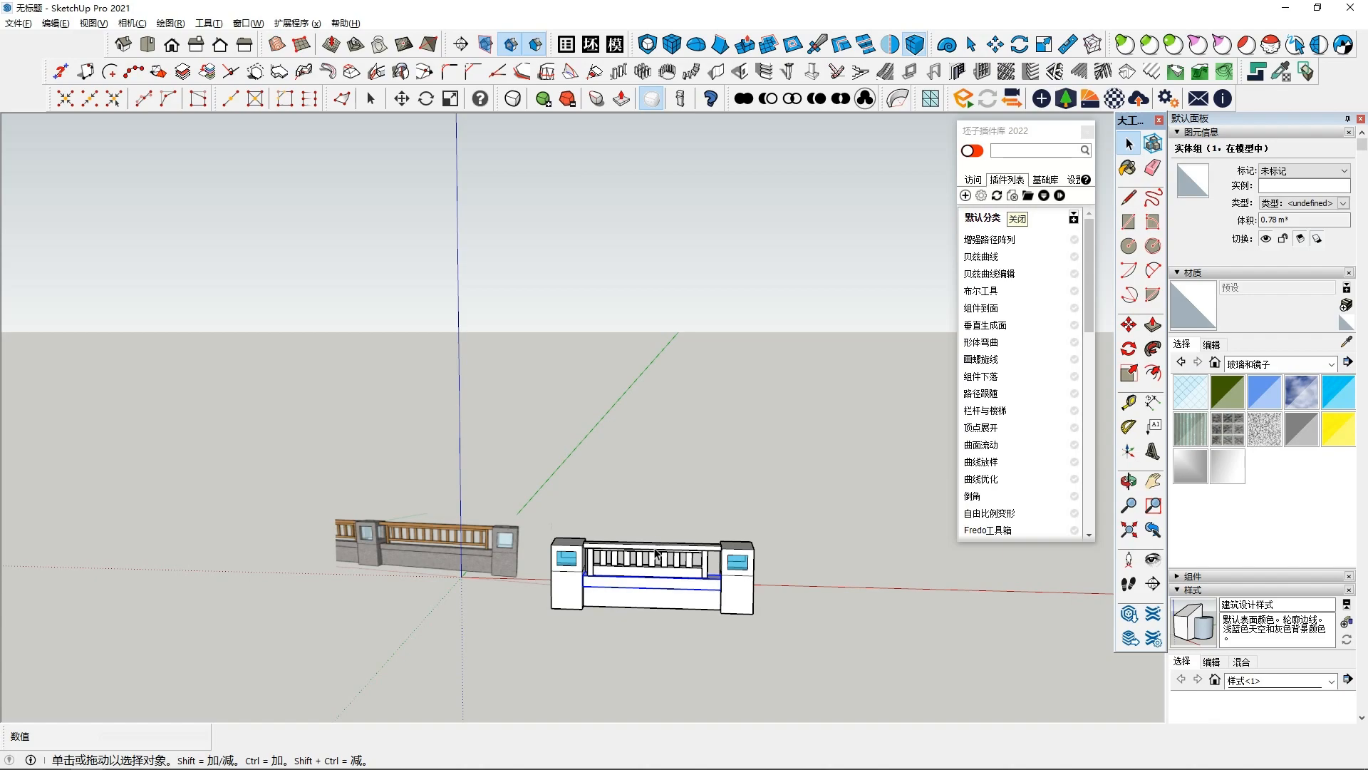
pyautogui.moveTo(656, 553); pyautogui.dragTo(575, 524, button='middle')
pyautogui.moveTo(577, 524); pyautogui.dragTo(728, 641)
pyautogui.rightClick(676, 593)
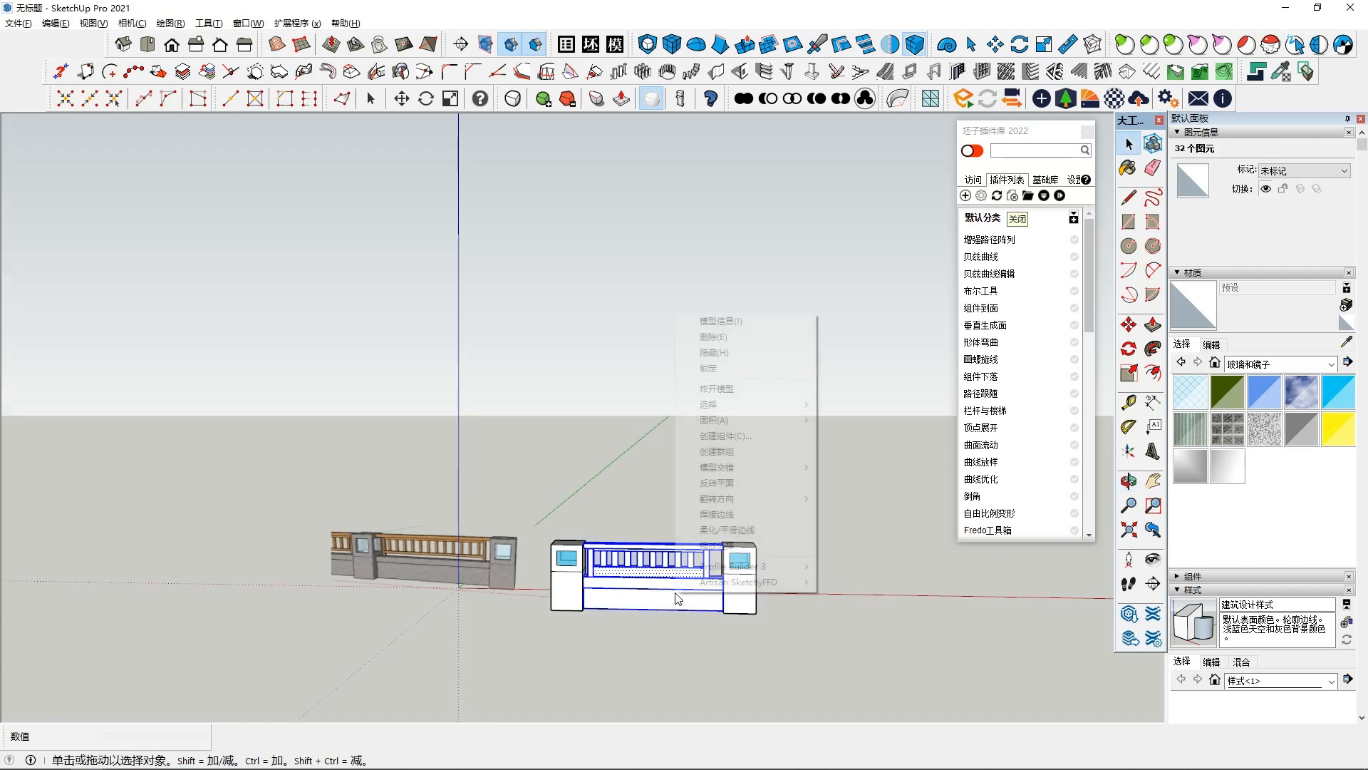
pyautogui.click(718, 451)
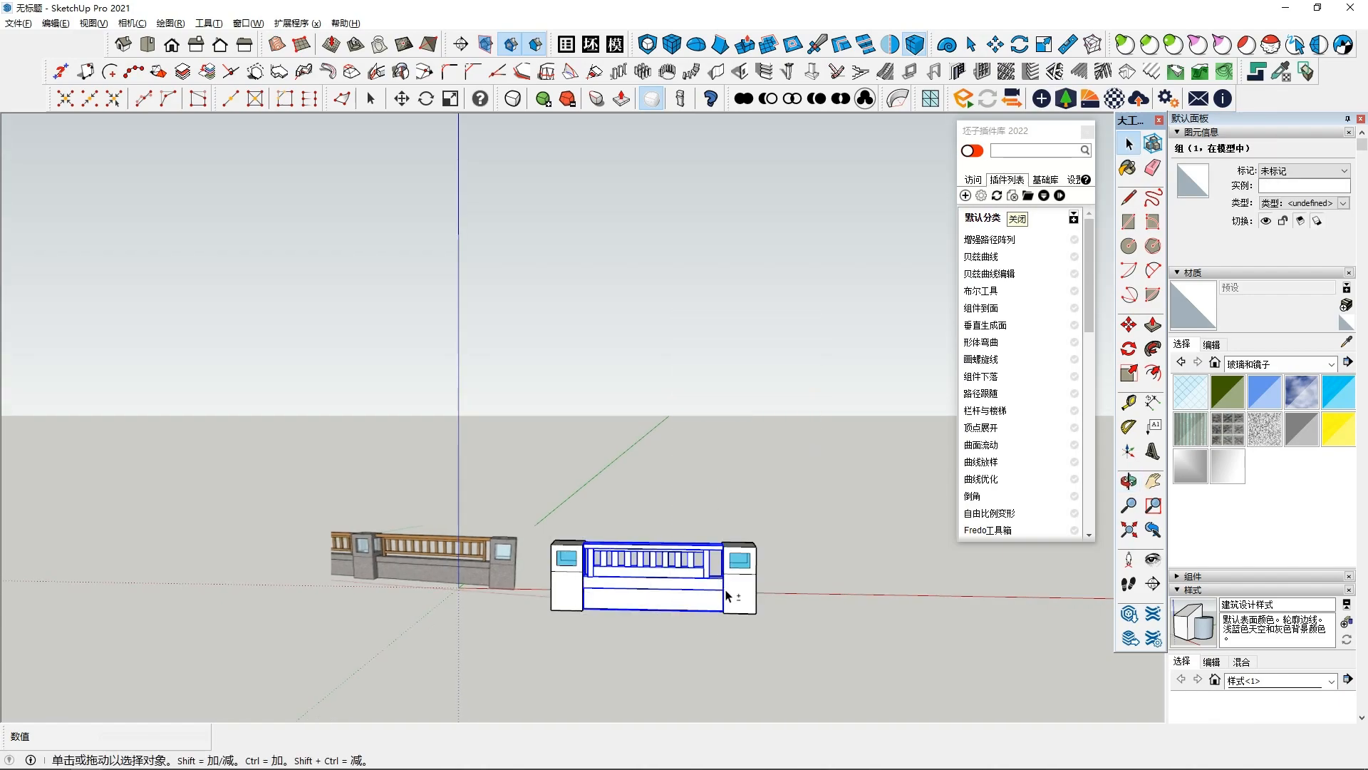
# - Copy the gate group along the red axis so the copy starts at the end box of the original
pyautogui.press('m')
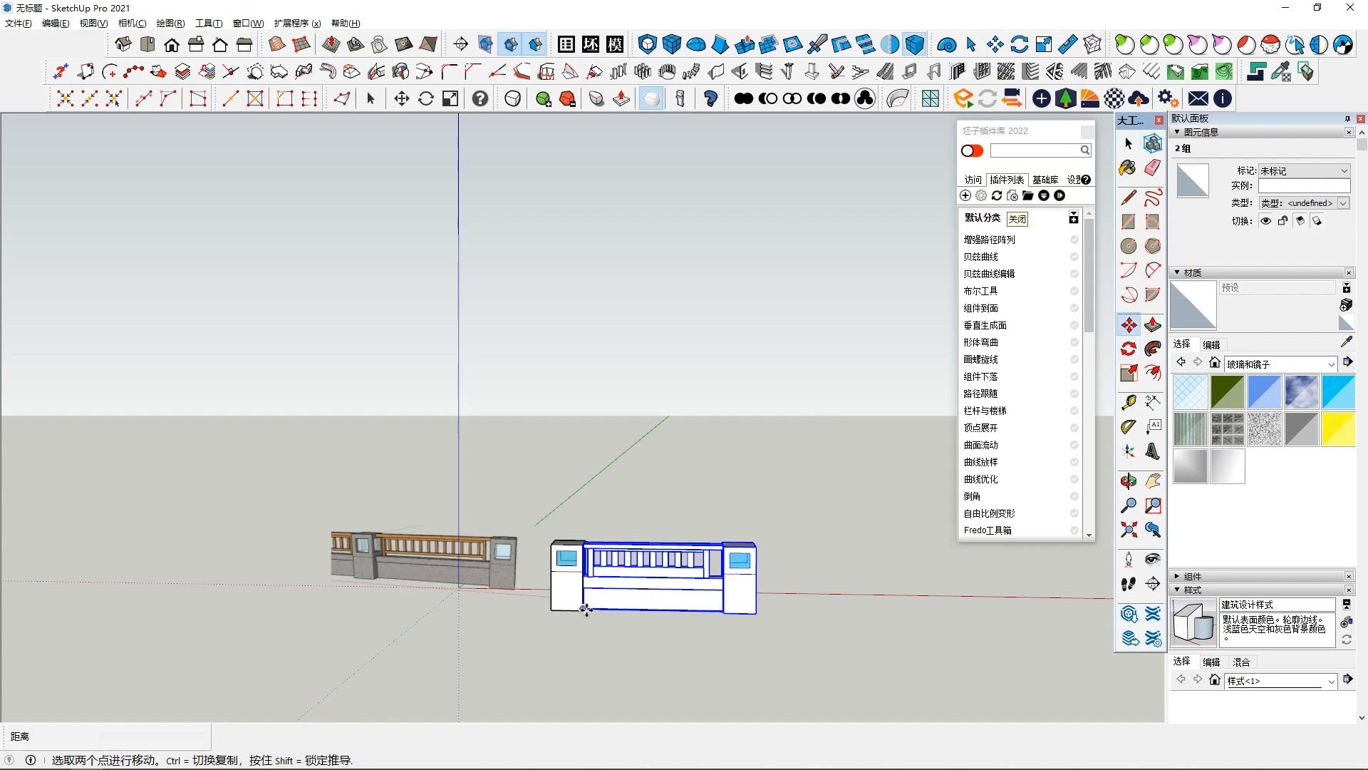
pyautogui.click(583, 609)
pyautogui.press('ctrl')
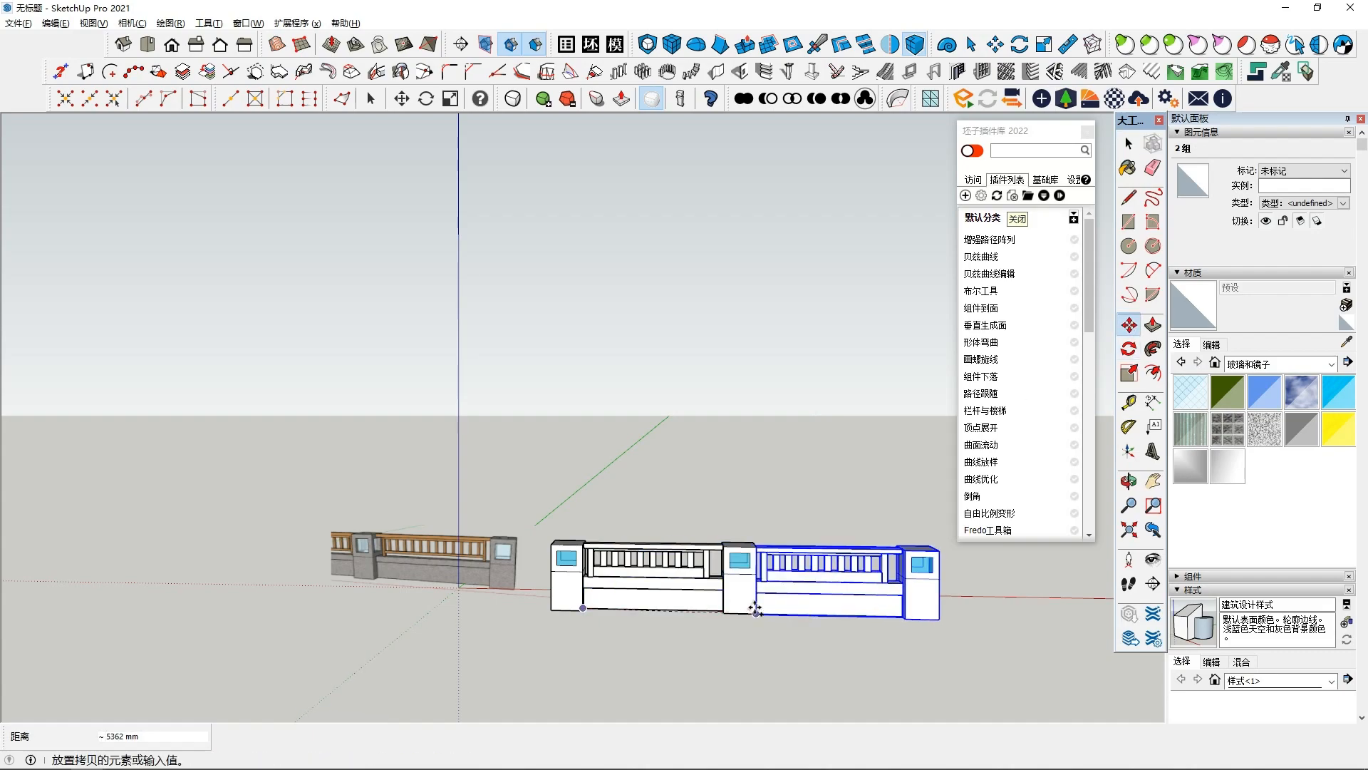
pyautogui.click(756, 607)
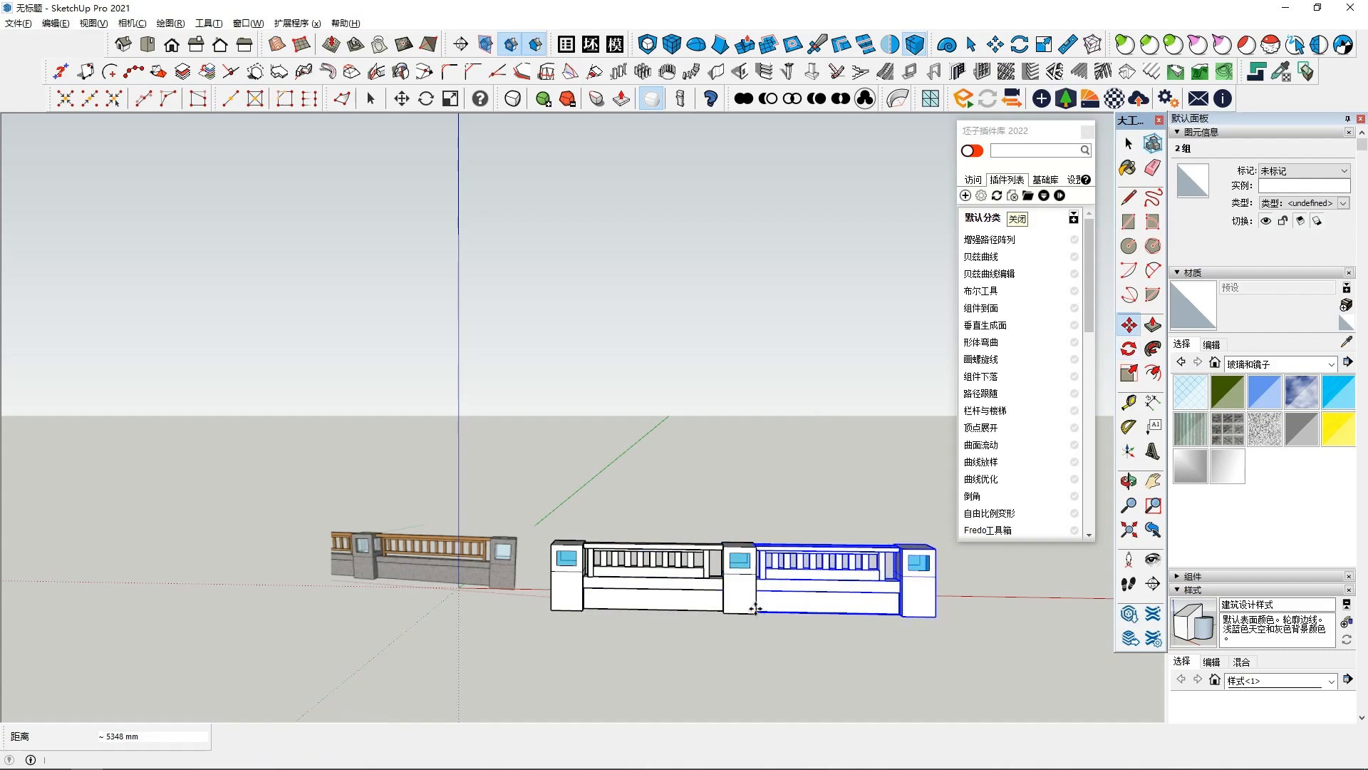
pyautogui.press('space')
pyautogui.click(756, 640)
pyautogui.moveTo(755, 640); pyautogui.dragTo(759, 612, button='middle')
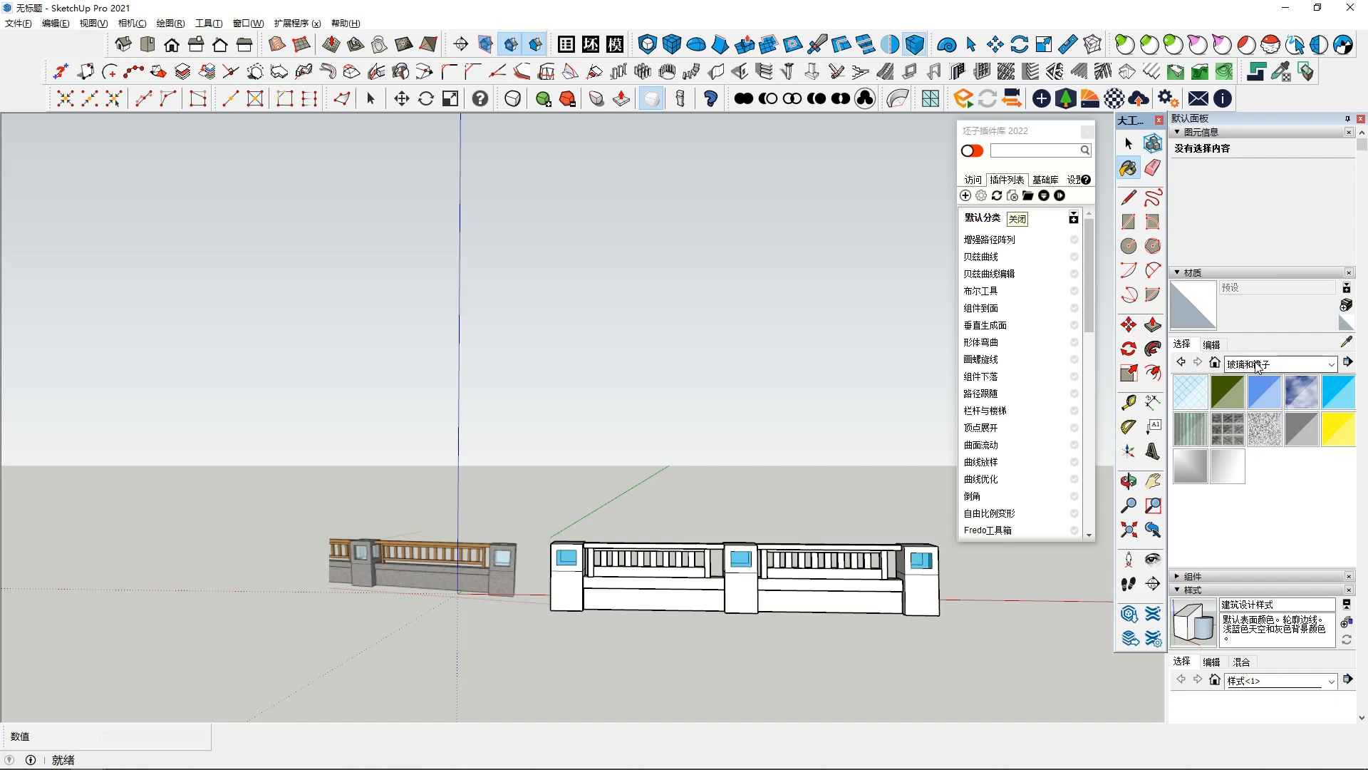
# - Paint the control boxes and base beams of both gate sections with the gray Sumele_Jewelry material from the in-model materials
pyautogui.click(1259, 365)
pyautogui.click(1282, 376)
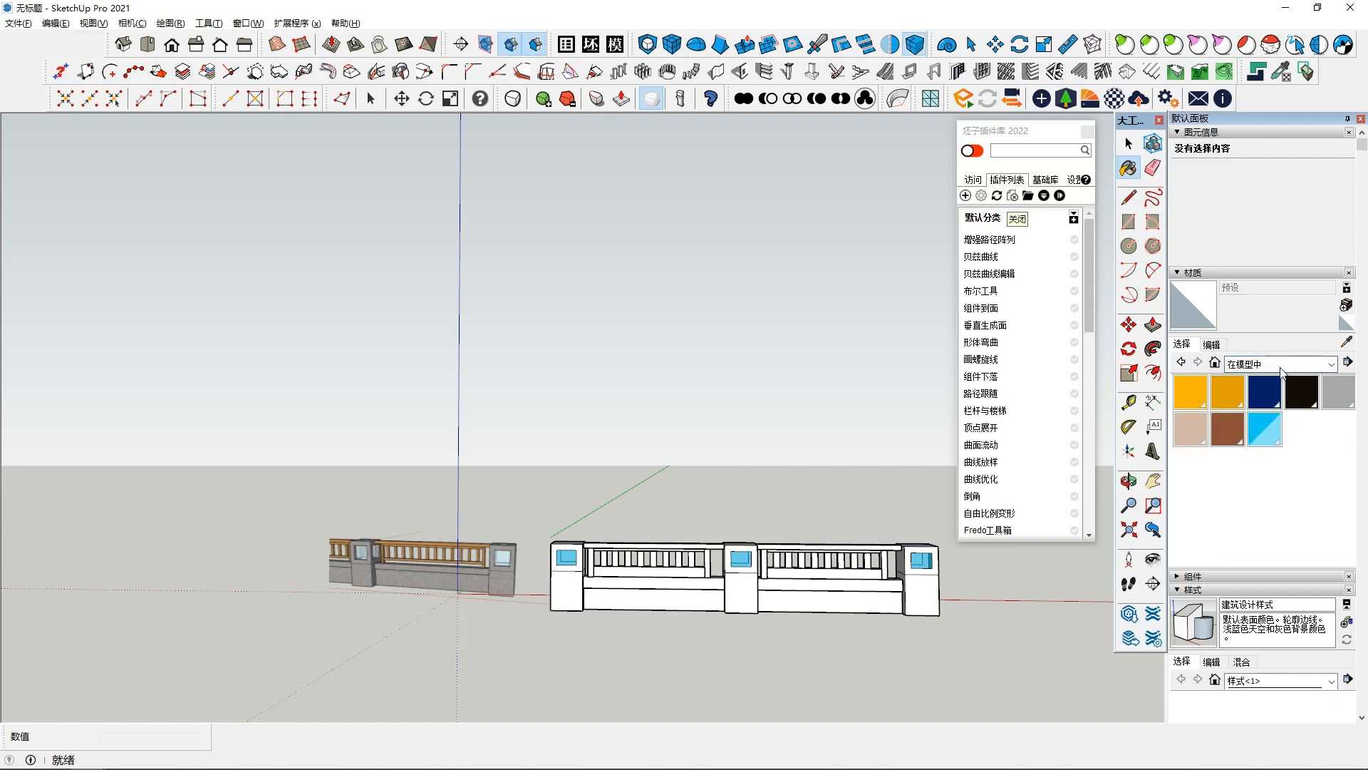
pyautogui.click(1338, 392)
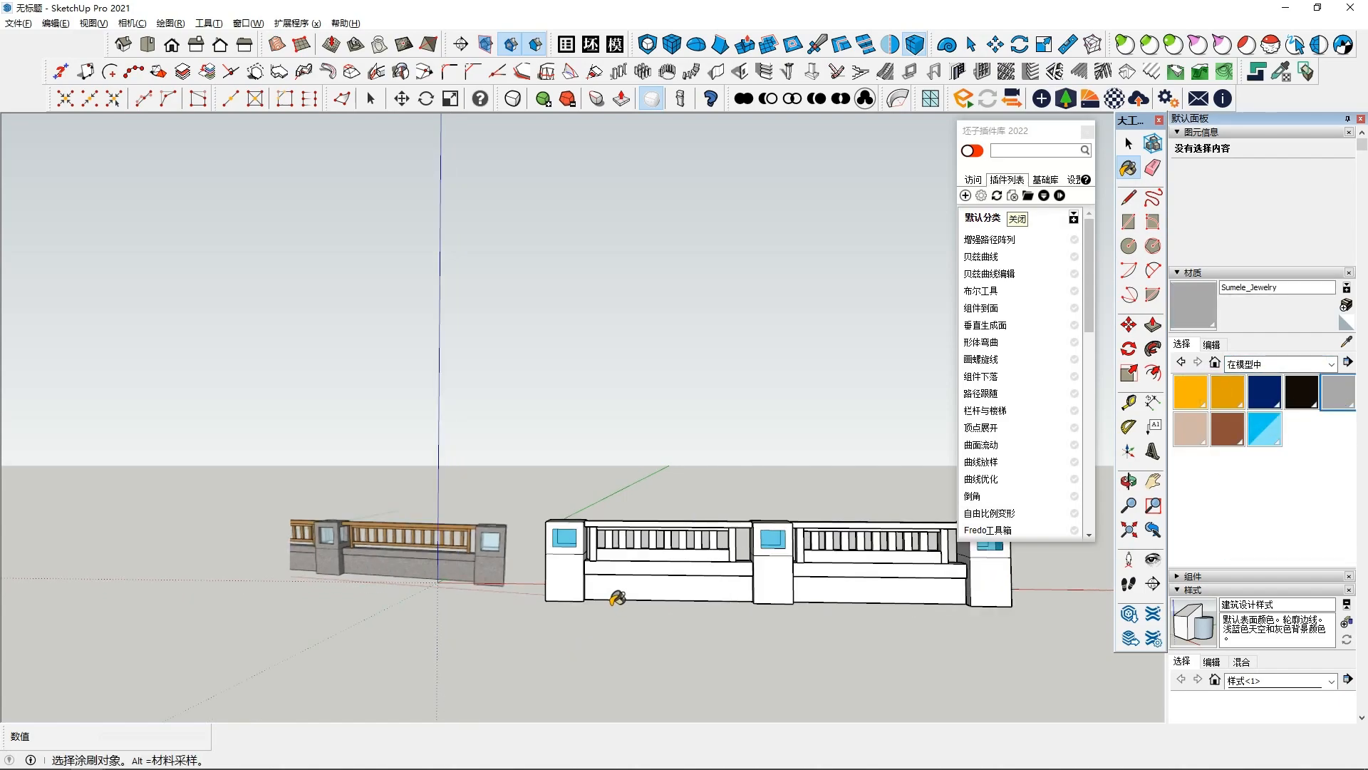
pyautogui.click(570, 577)
pyautogui.click(639, 592)
pyautogui.scroll(2, 690, 595)
pyautogui.click(738, 595)
pyautogui.click(812, 596)
pyautogui.moveTo(786, 597); pyautogui.dragTo(825, 626, button='middle')
pyautogui.click(934, 588)
pyautogui.press('space')
# - Inside the copied arm group, paint the balusters and top rail with the orange Sumele_Dress2 material
pyautogui.click(840, 554)
pyautogui.scroll(1, 841, 557)
pyautogui.doubleClick(840, 557)
pyautogui.click(839, 557)
pyautogui.scroll(2, 834, 557)
pyautogui.scroll(-1, 820, 559)
pyautogui.moveTo(933, 576); pyautogui.dragTo(934, 575)
pyautogui.moveTo(928, 568); pyautogui.dragTo(930, 547, button='middle')
pyautogui.click(1227, 394)
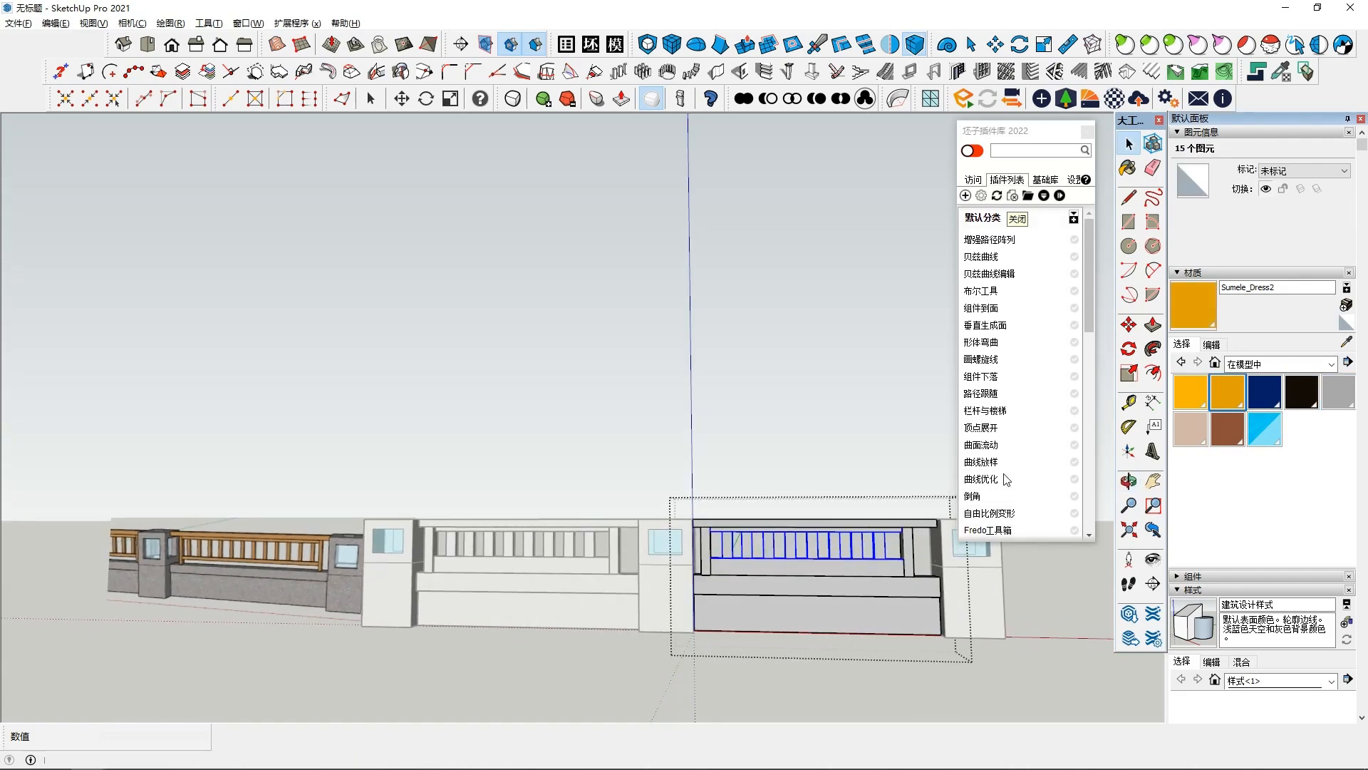
pyautogui.click(839, 543)
pyautogui.moveTo(839, 543)
pyautogui.mouseDown(button='middle')
pyautogui.moveTo(811, 484)
pyautogui.moveTo(818, 524)
pyautogui.moveTo(756, 531)
pyautogui.mouseUp(button='middle')
pyautogui.click(818, 503)
pyautogui.click(702, 538)
pyautogui.moveTo(872, 531)
pyautogui.mouseDown(button='middle')
pyautogui.moveTo(824, 574)
pyautogui.moveTo(873, 575)
pyautogui.mouseUp(button='middle')
pyautogui.click(895, 538)
pyautogui.press('space')
# - Inside the original arm group, paint its balusters and top rail with the same orange material
pyautogui.click(639, 493)
pyautogui.moveTo(638, 493)
pyautogui.mouseDown(button='middle')
pyautogui.moveTo(602, 546)
pyautogui.moveTo(572, 533)
pyautogui.mouseUp(button='middle')
pyautogui.doubleClick(602, 546)
pyautogui.moveTo(810, 579); pyautogui.dragTo(810, 579)
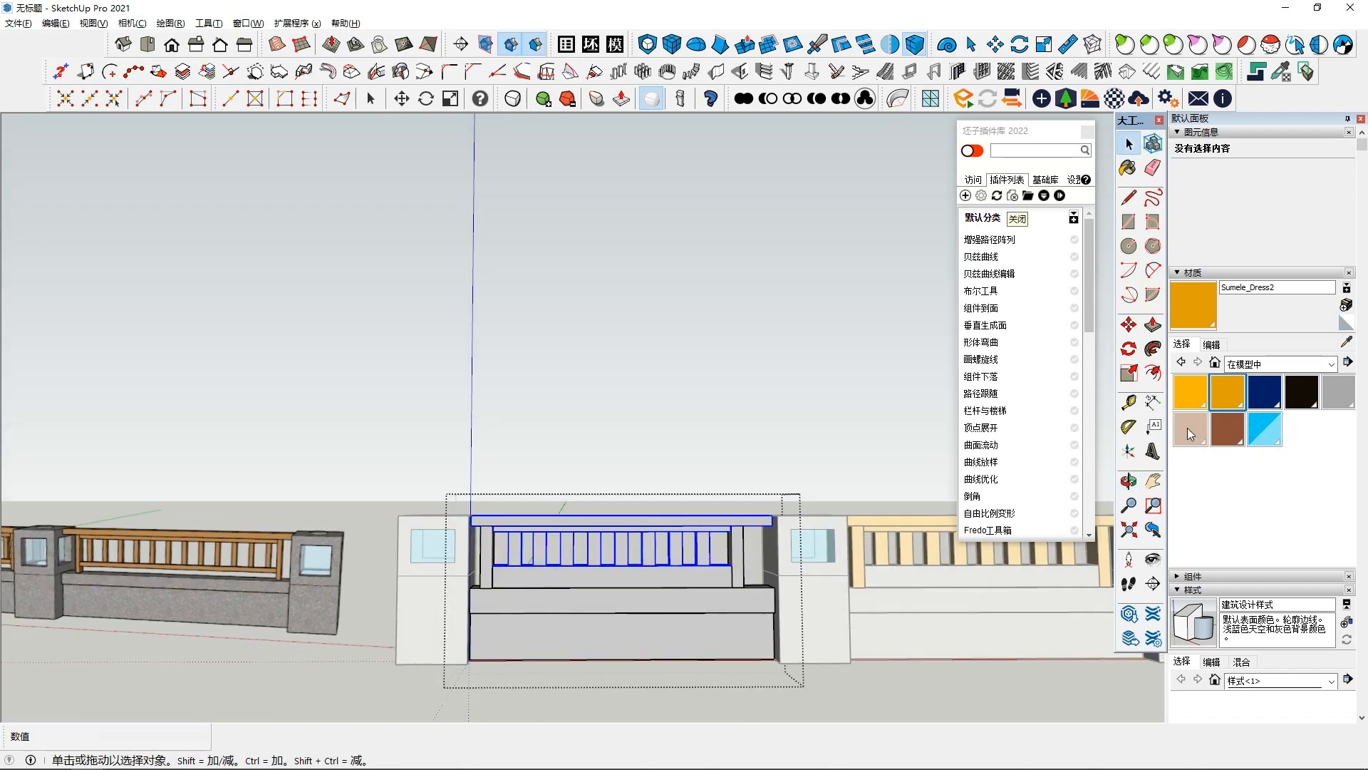
pyautogui.moveTo(810, 579); pyautogui.dragTo(777, 563, button='middle')
pyautogui.press('b')
pyautogui.click(741, 536)
pyautogui.click(744, 538)
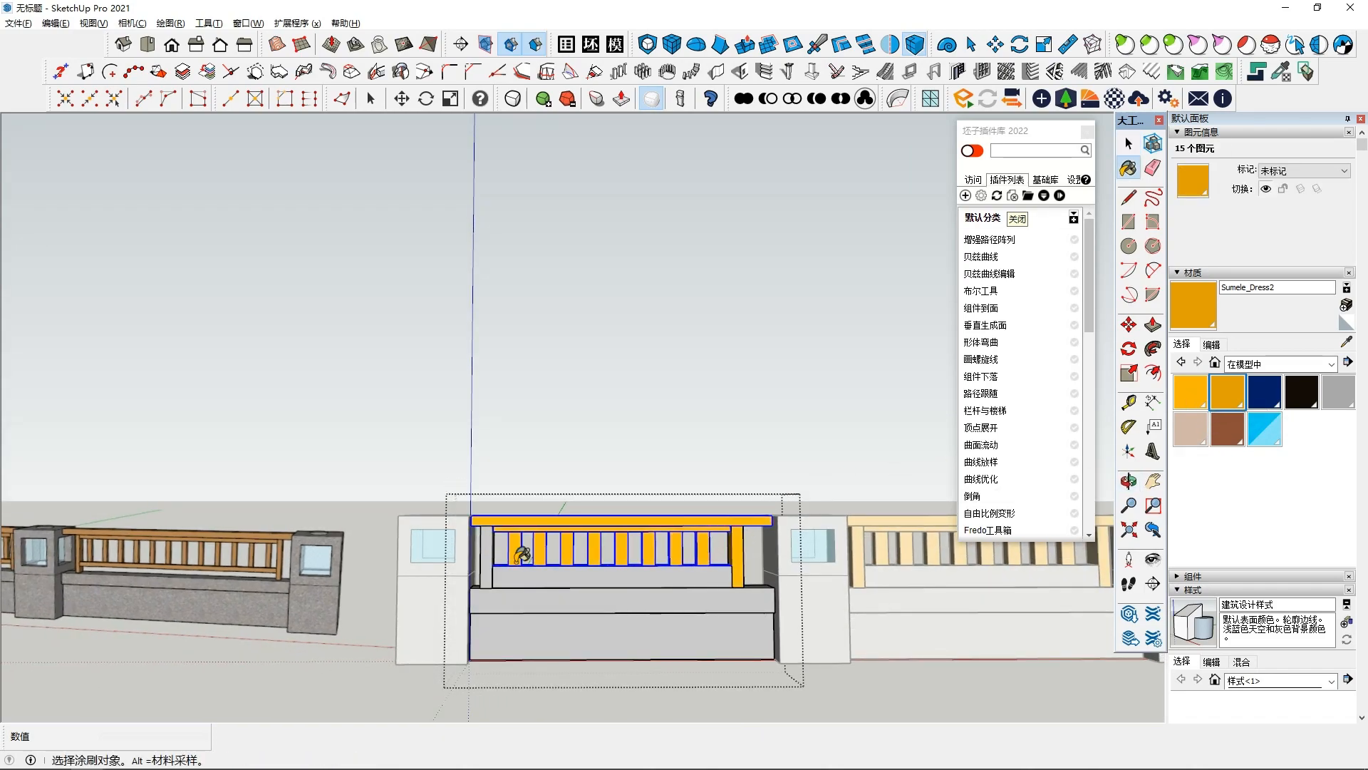
pyautogui.click(487, 555)
pyautogui.press('space')
pyautogui.click(679, 390)
pyautogui.scroll(-4, 747, 544)
pyautogui.moveTo(747, 552); pyautogui.dragTo(752, 635, button='middle')
pyautogui.moveTo(803, 559)
pyautogui.mouseDown(button='middle')
pyautogui.moveTo(799, 604)
pyautogui.moveTo(819, 568)
pyautogui.moveTo(810, 483)
pyautogui.mouseUp(button='middle')
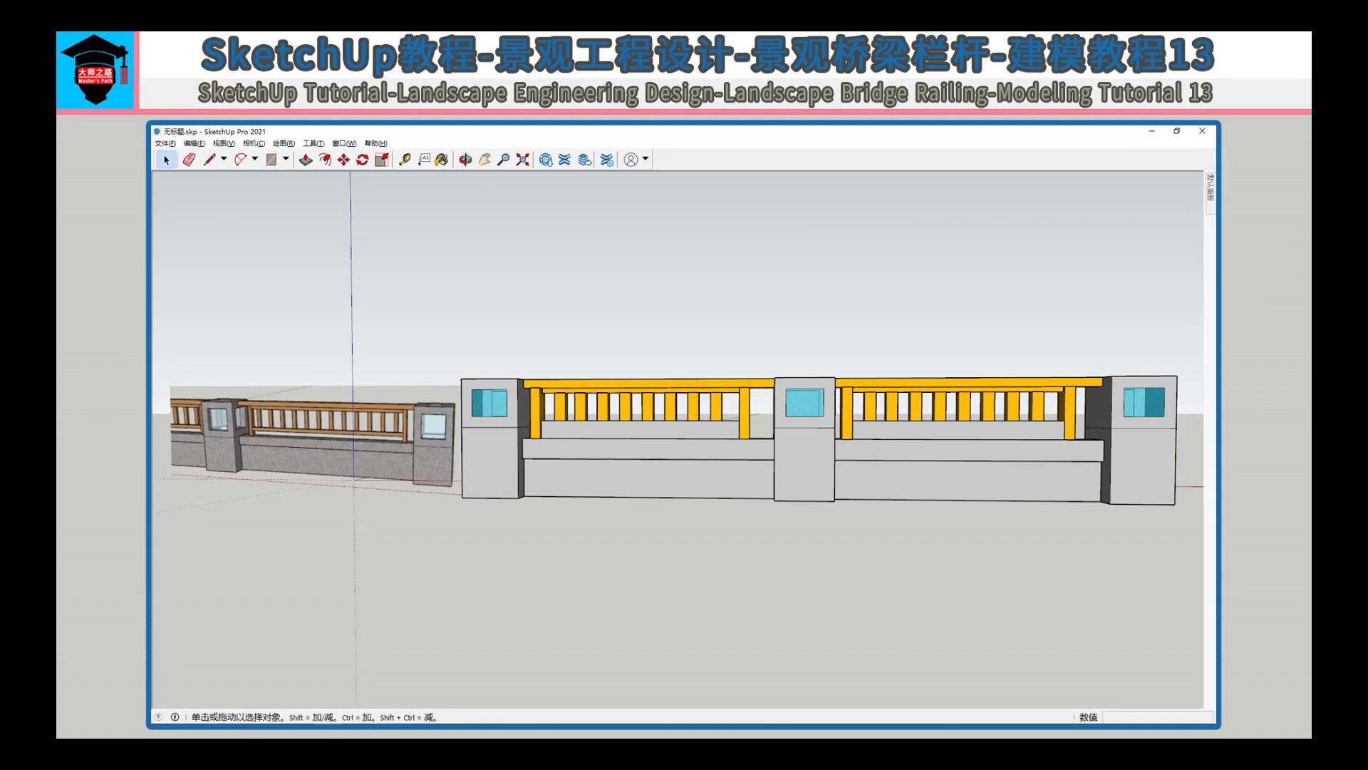